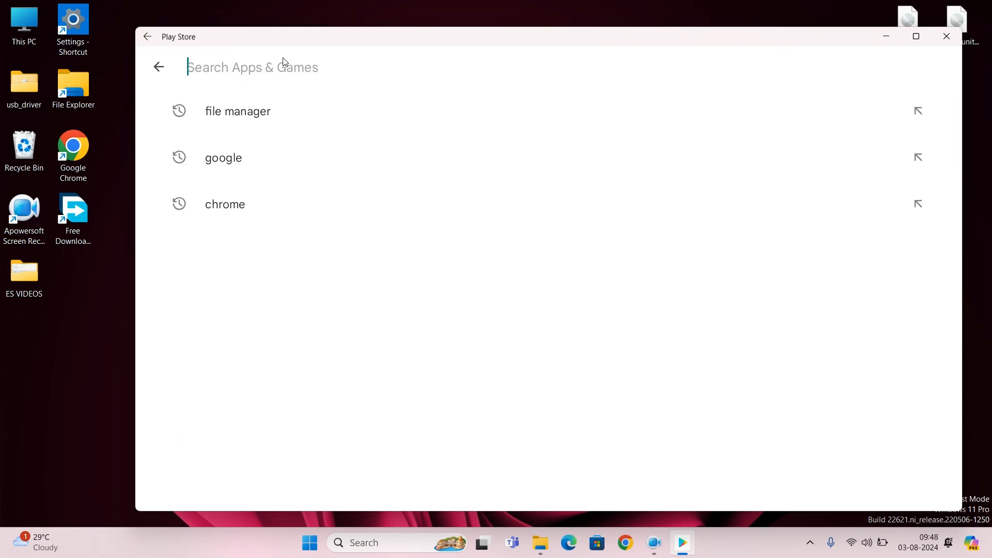
Step: Look through the Netflix search result in Play Store, then back out to the Play Store home page
text(net)
click(210, 108)
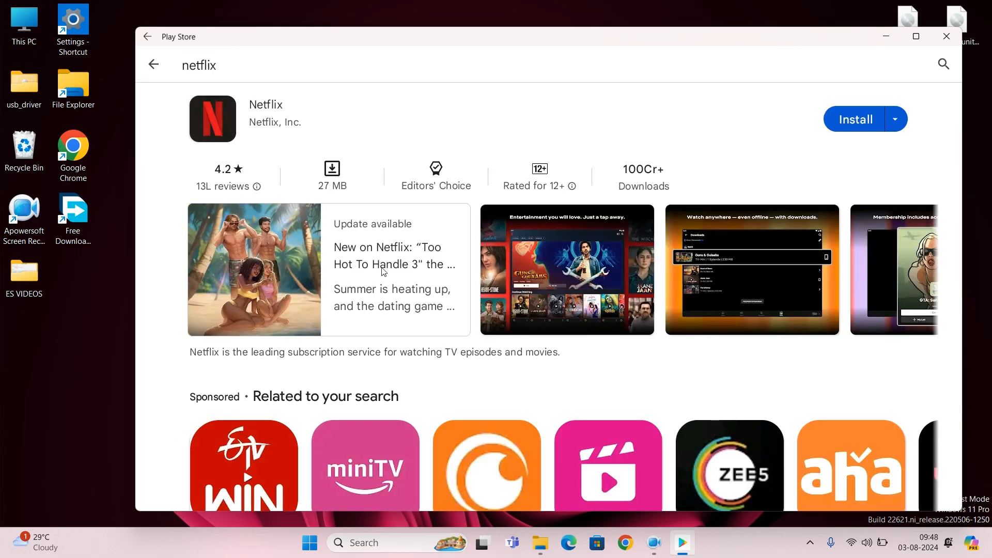
scroll(385, 269, down, 5)
scroll(542, 295, down, 2)
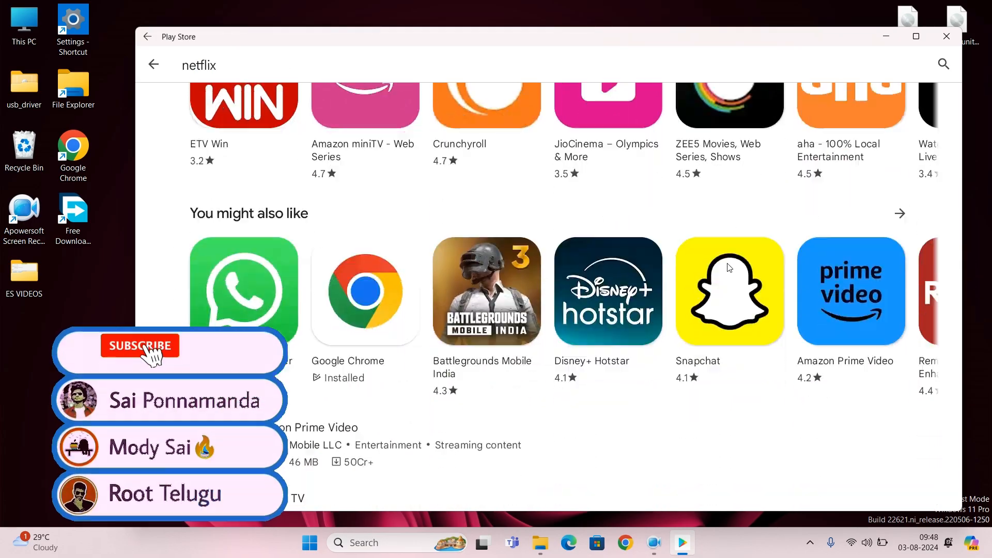
scroll(731, 267, up, 7)
click(154, 67)
click(154, 67)
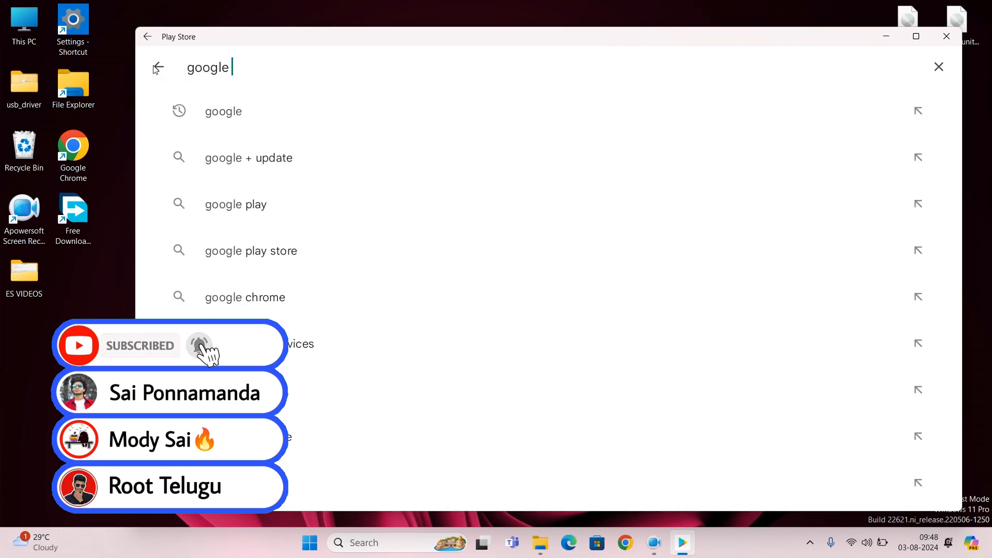
click(154, 66)
click(154, 66)
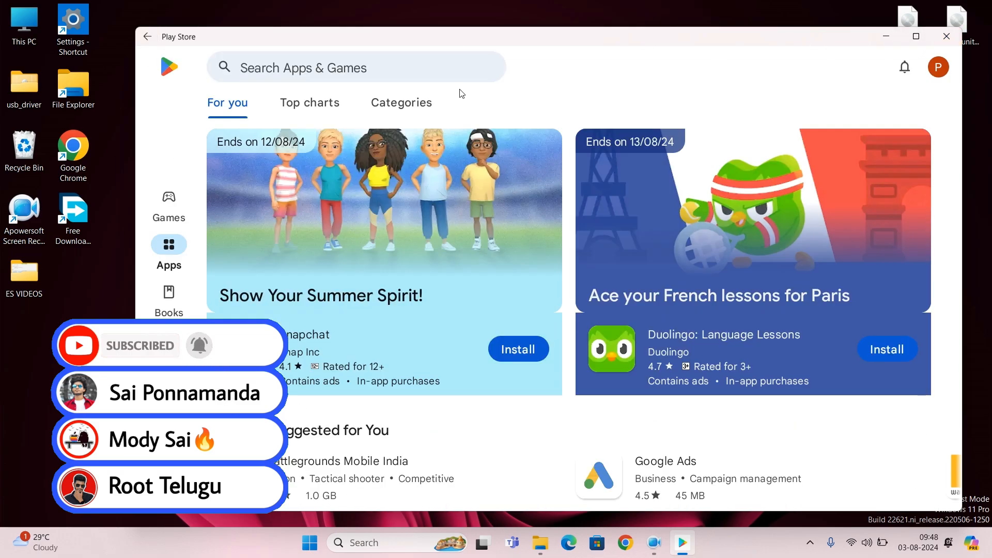
Step: Launch File Manager + from its Play Store page and grant it all-files access
click(452, 76)
click(312, 151)
click(341, 328)
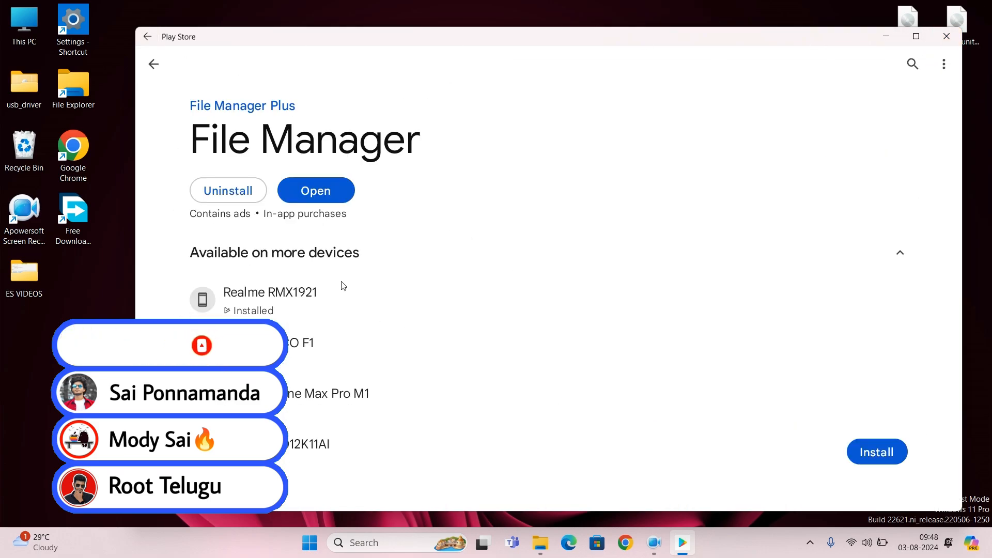
click(327, 195)
click(630, 490)
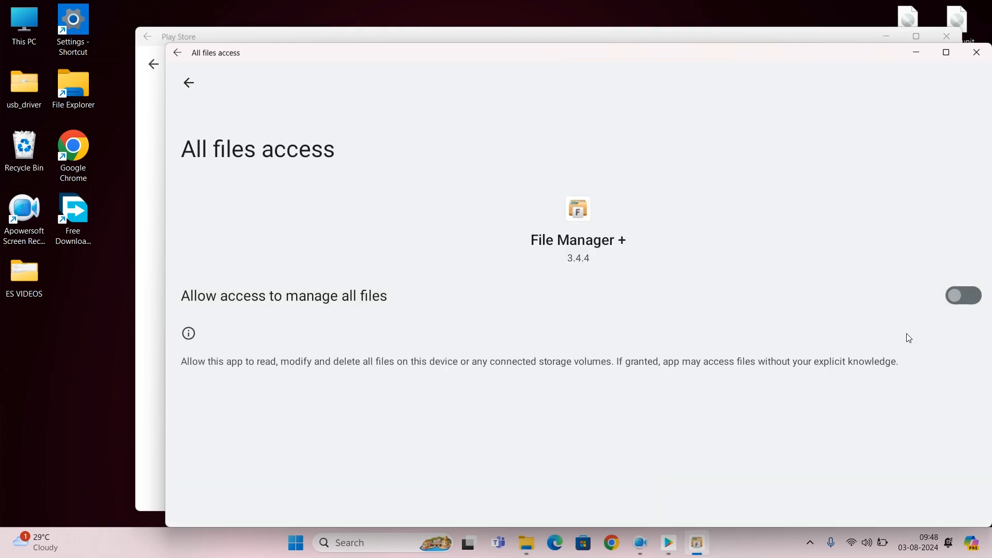
click(915, 305)
click(639, 454)
Step: Browse Downloads > MRepo-main.zip in Archive Viewer, including its .github folder, then return to Downloads
click(336, 179)
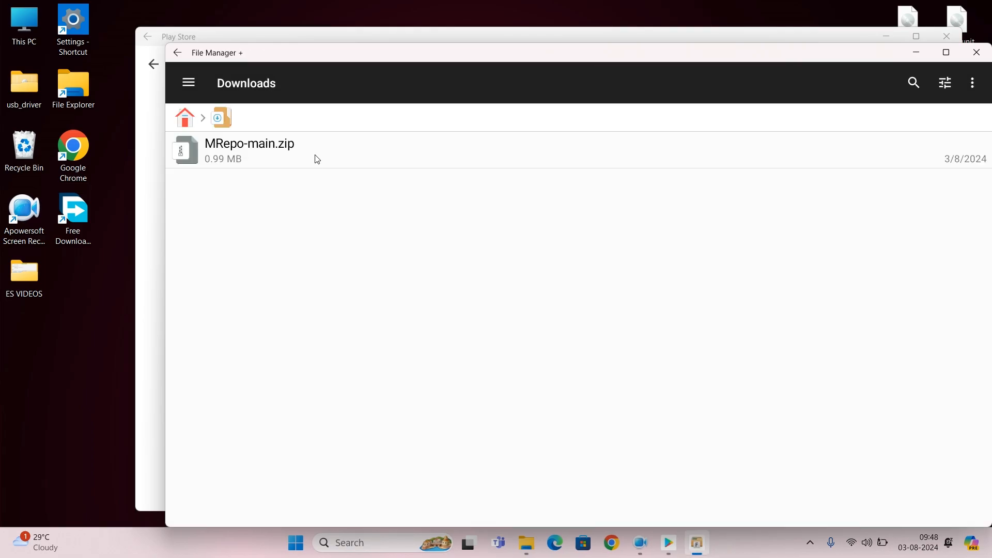
click(311, 159)
click(450, 282)
click(376, 155)
scroll(350, 349, down, 3)
scroll(350, 349, up, 3)
click(267, 140)
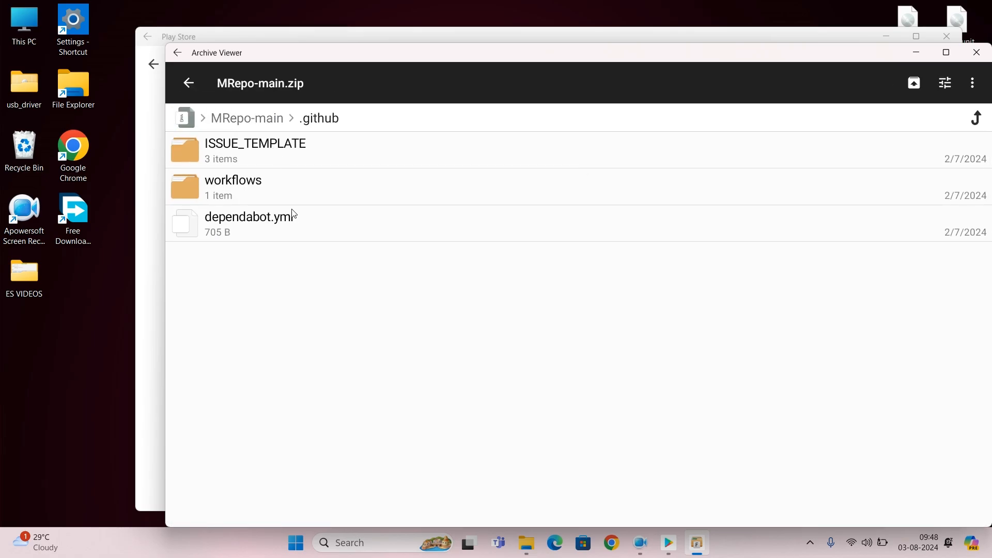
click(187, 83)
click(184, 84)
Step: Close File Manager + and the Play Store window
click(184, 84)
click(975, 52)
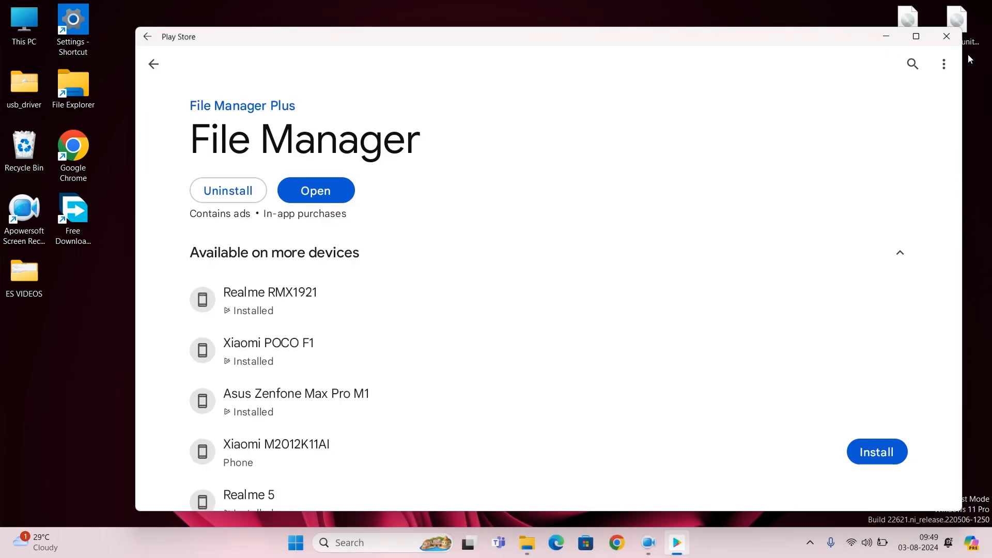
click(947, 37)
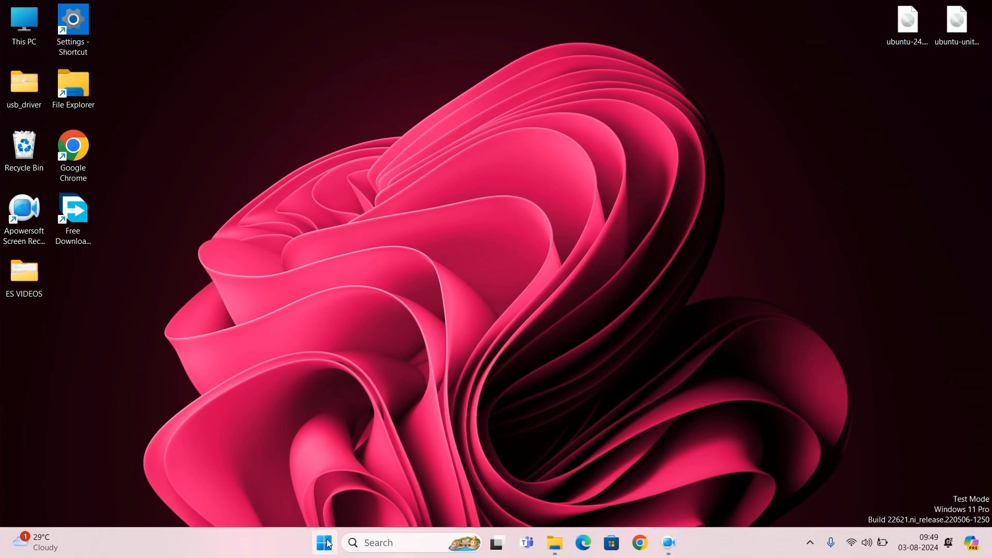
click(310, 542)
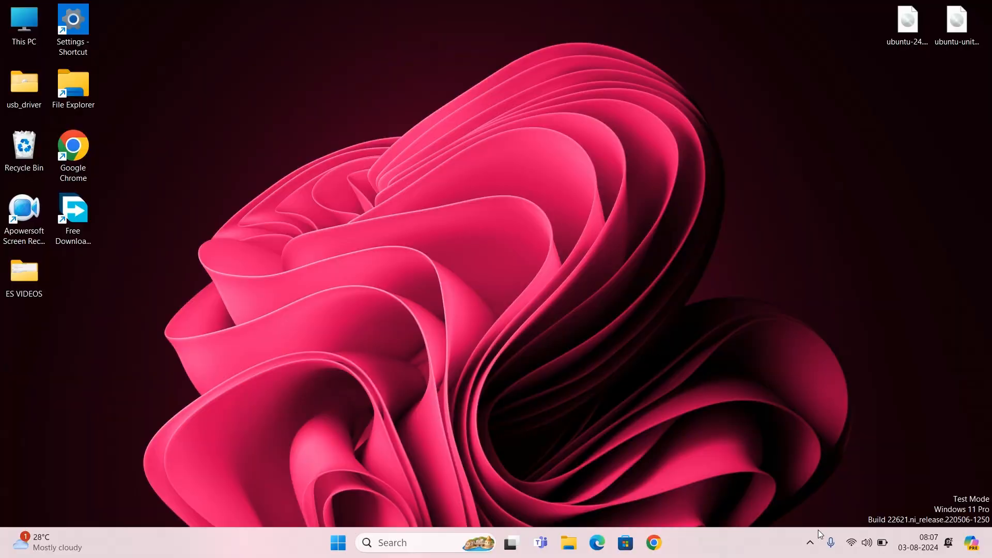
Step: Search 'control', open Control Panel in Category view, and go to Programs > Uninstall a program
click(814, 535)
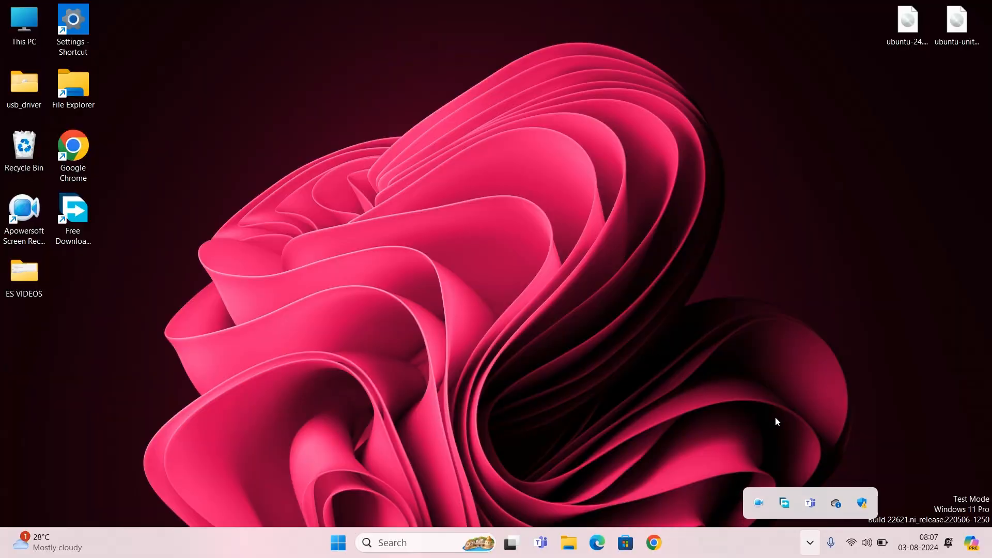
click(775, 418)
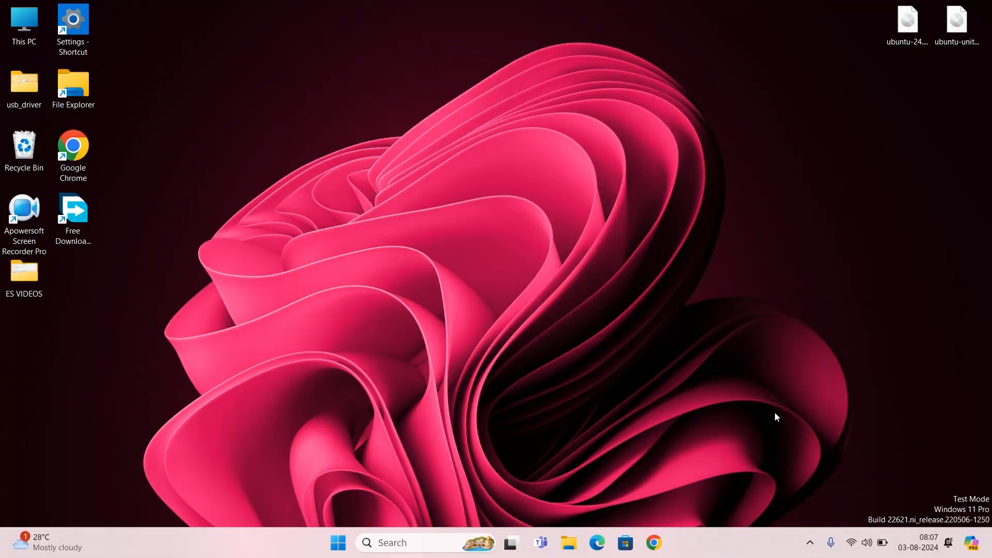
click(398, 542)
text(contr)
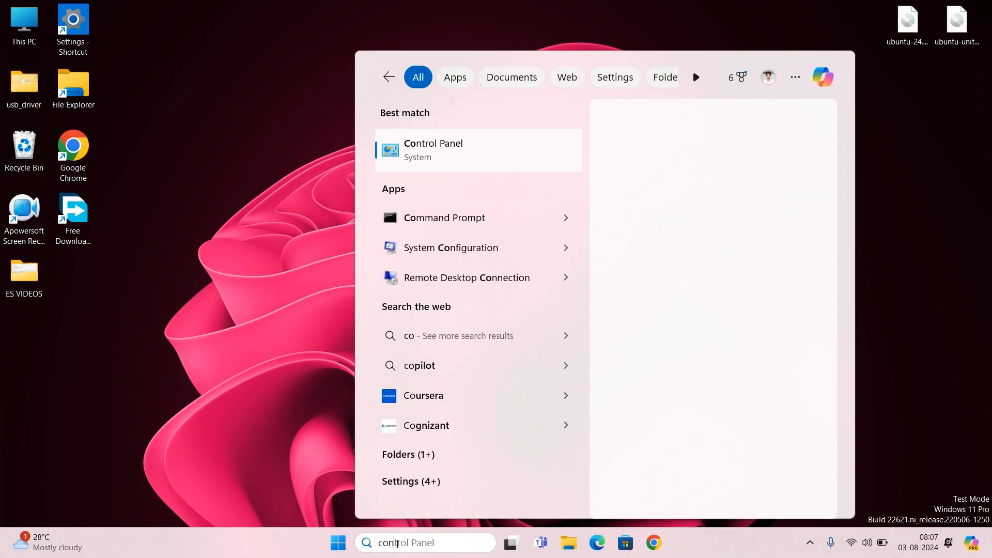
text(ol)
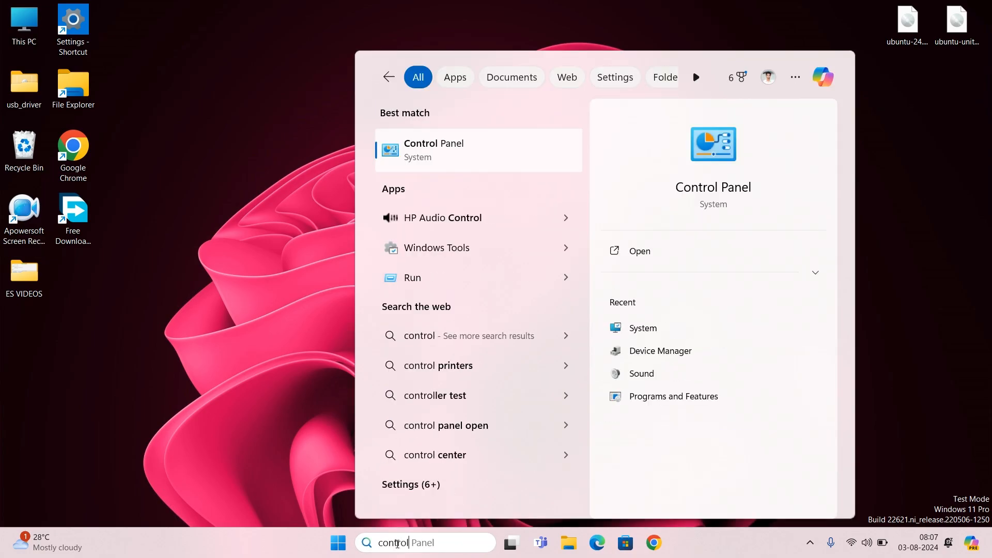
click(529, 155)
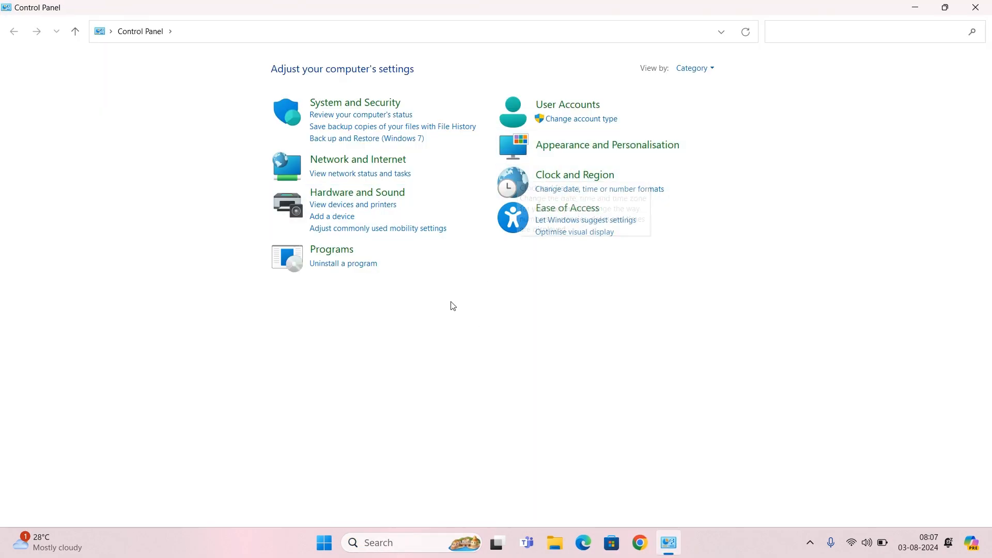
click(706, 72)
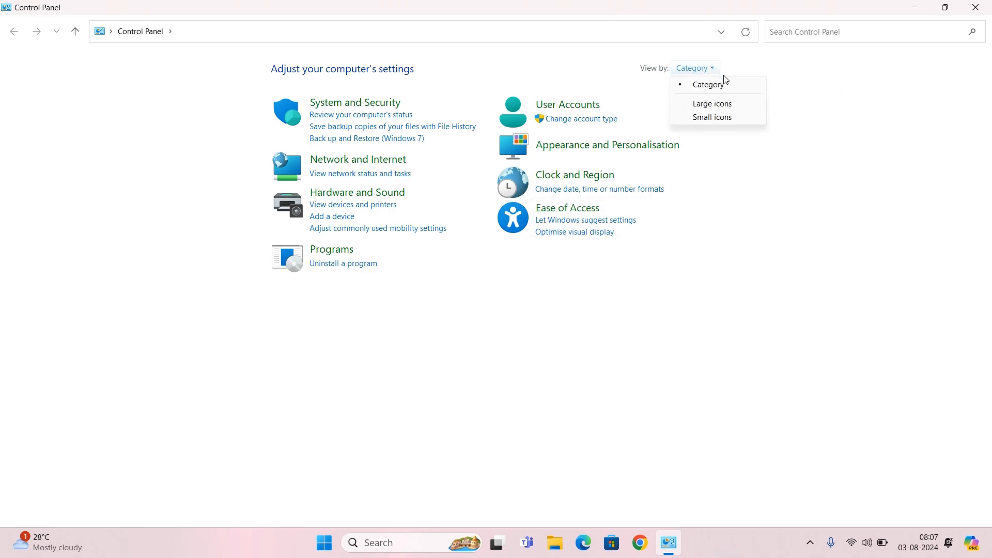
click(726, 79)
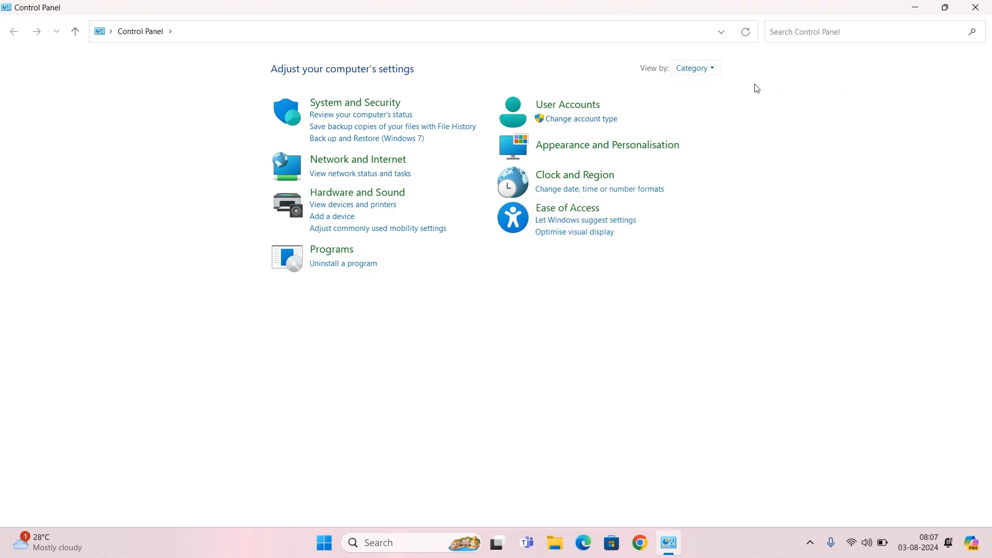
click(334, 267)
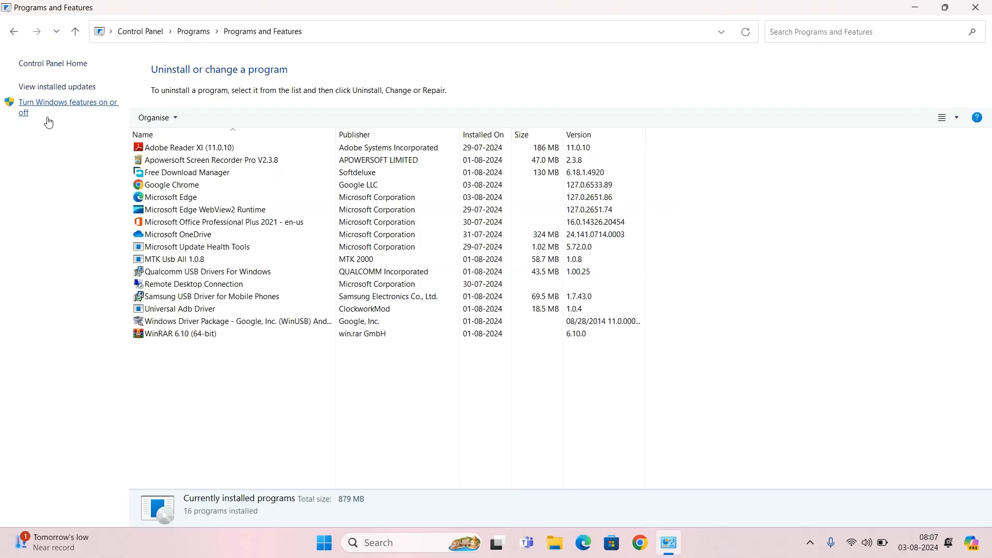
Step: Enable Virtual Machine Platform, Windows Hypervisor Platform and Windows Subsystem for Linux, and apply the changes
click(102, 109)
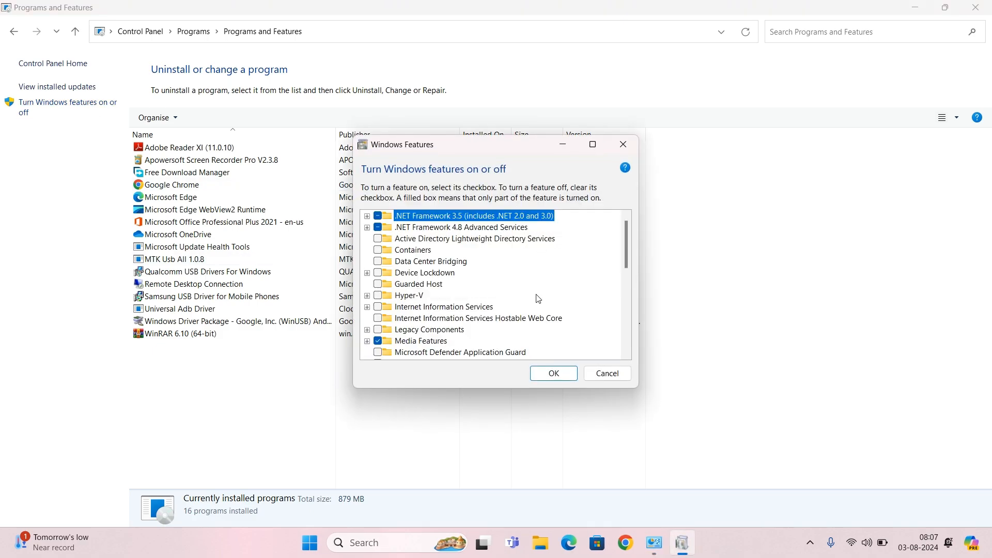
click(593, 145)
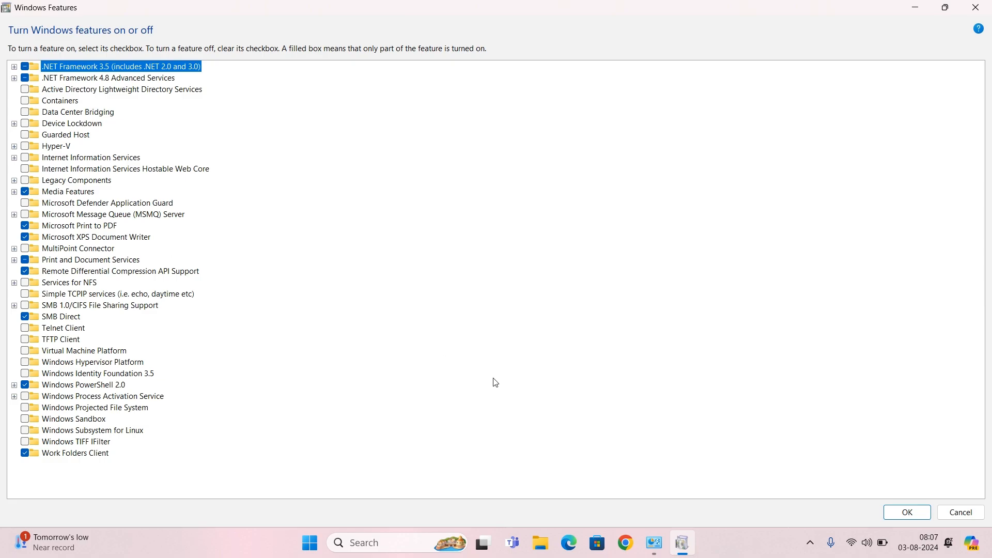
click(24, 351)
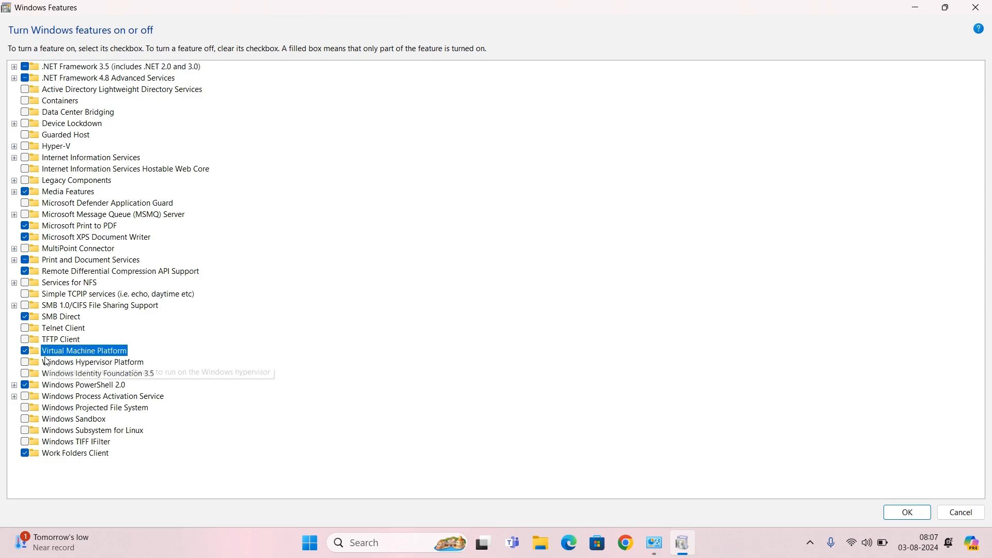
click(25, 363)
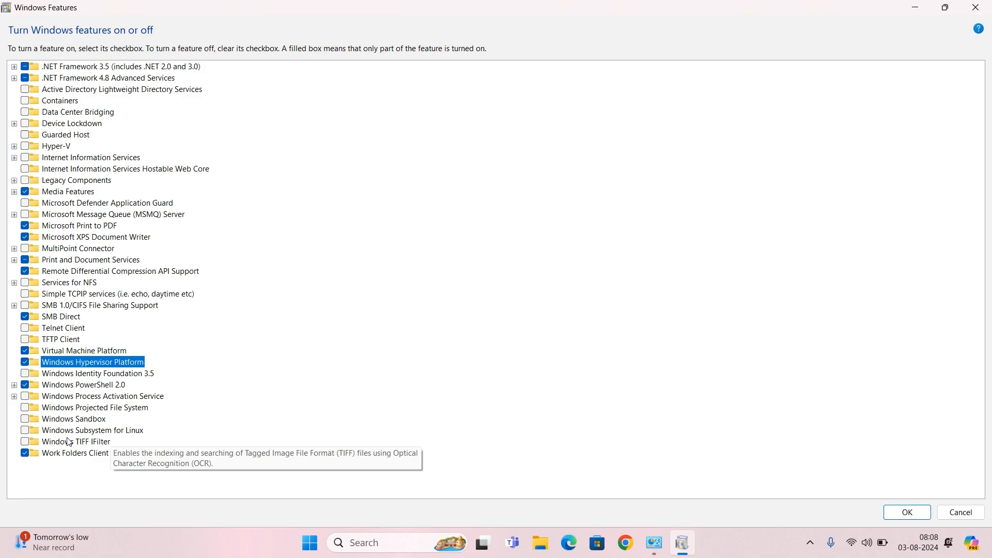
click(26, 430)
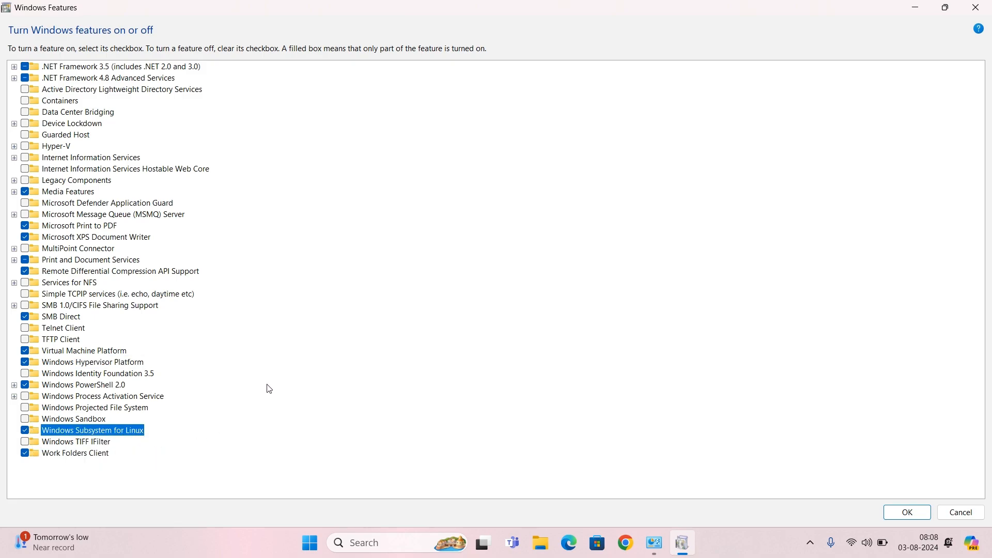
click(909, 512)
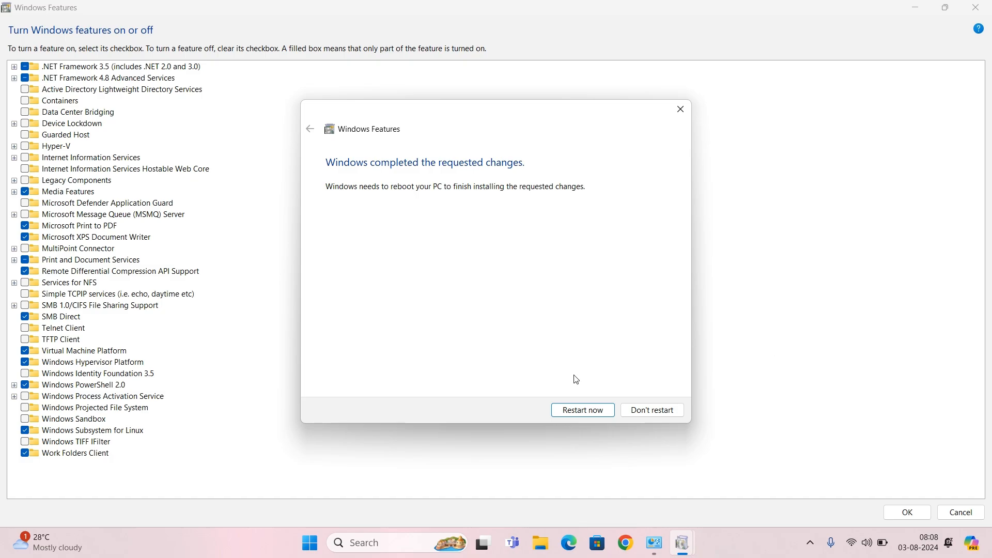
Step: Restart the PC to finish installing the features, then launch Chrome full-screen
click(583, 410)
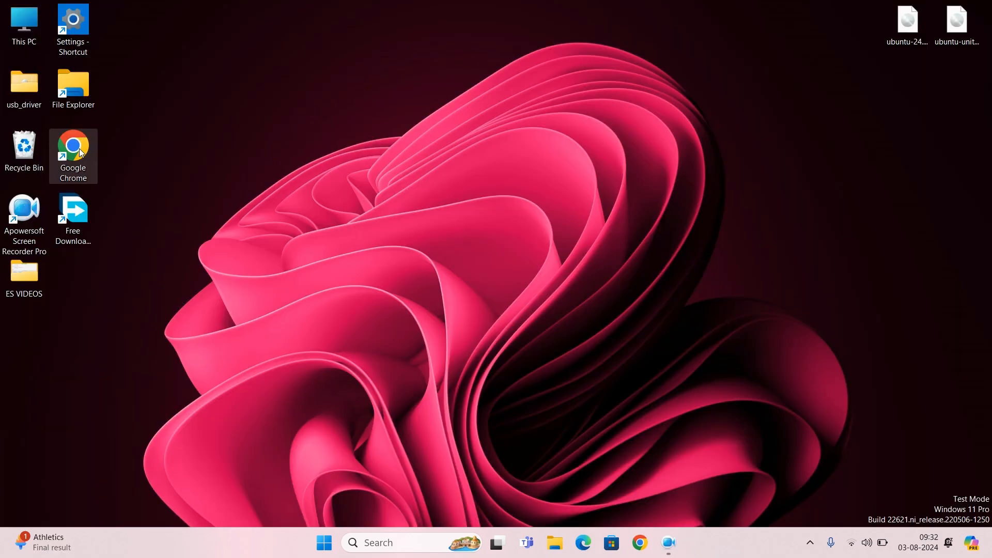
double_click(80, 151)
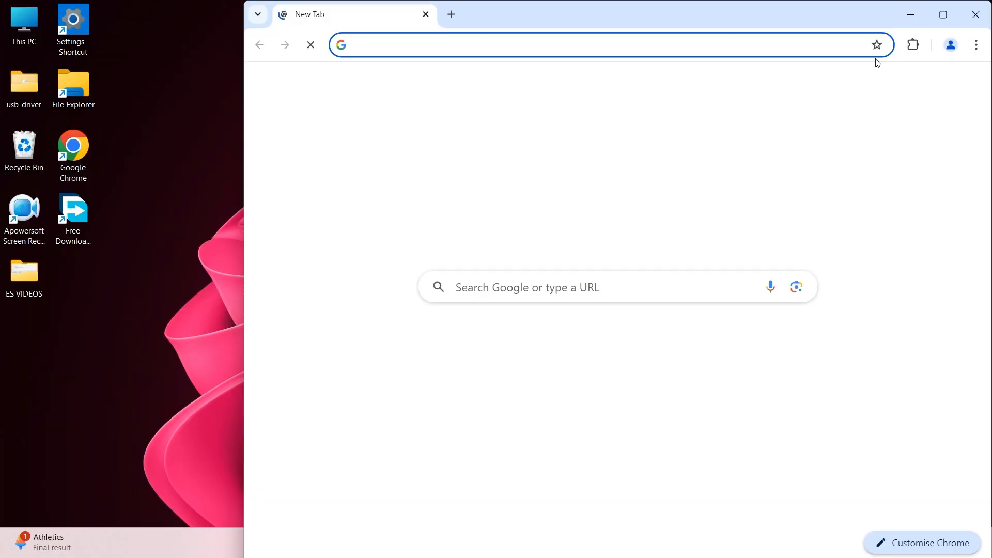
click(941, 14)
Step: Search Google for 'wsa builds' and scroll the MustardChef/WSABuilds README to its download table
click(394, 289)
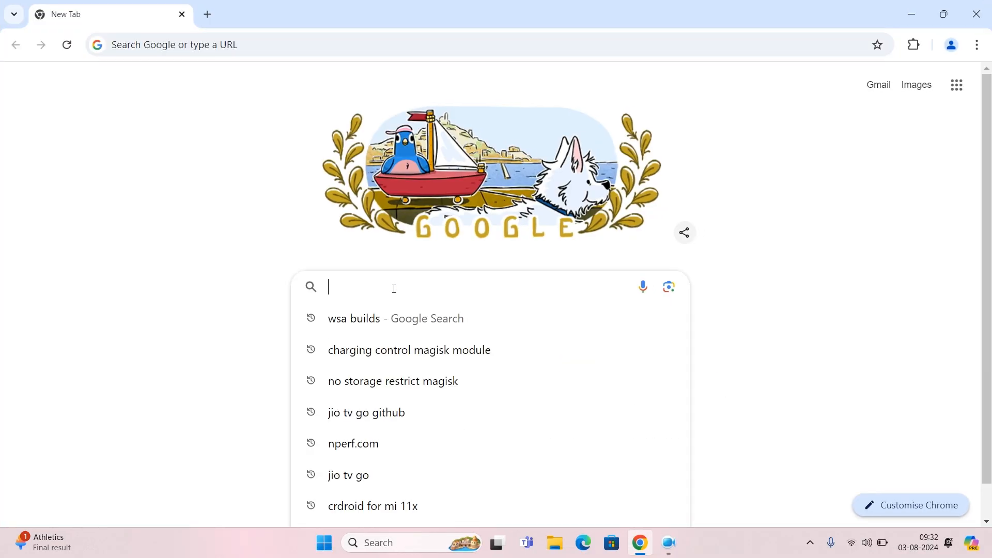
text(wsa builds)
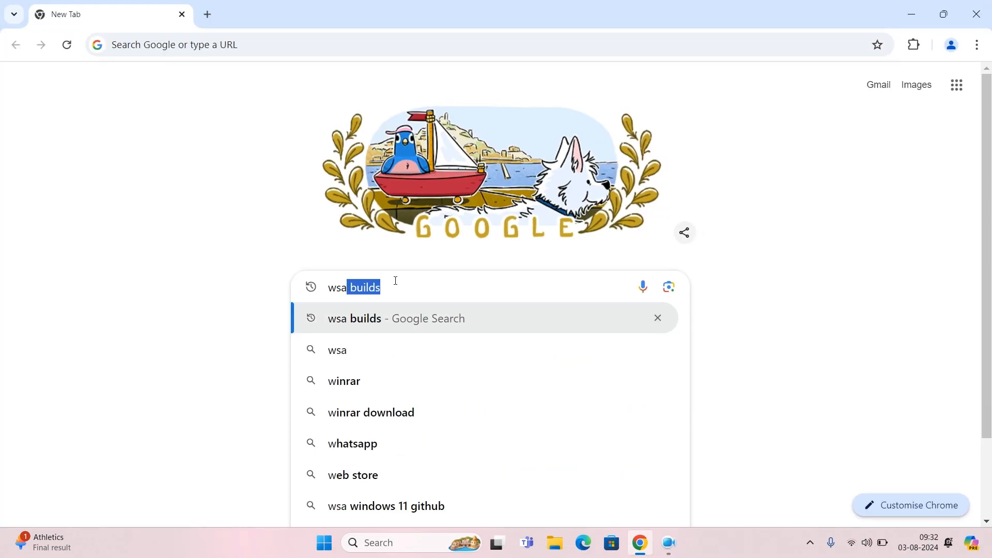
click(399, 312)
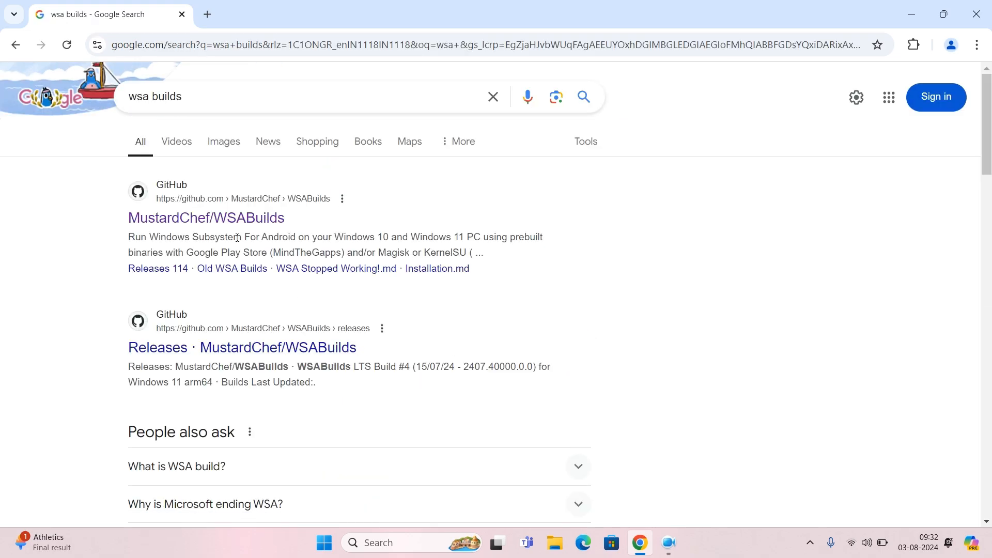
click(226, 218)
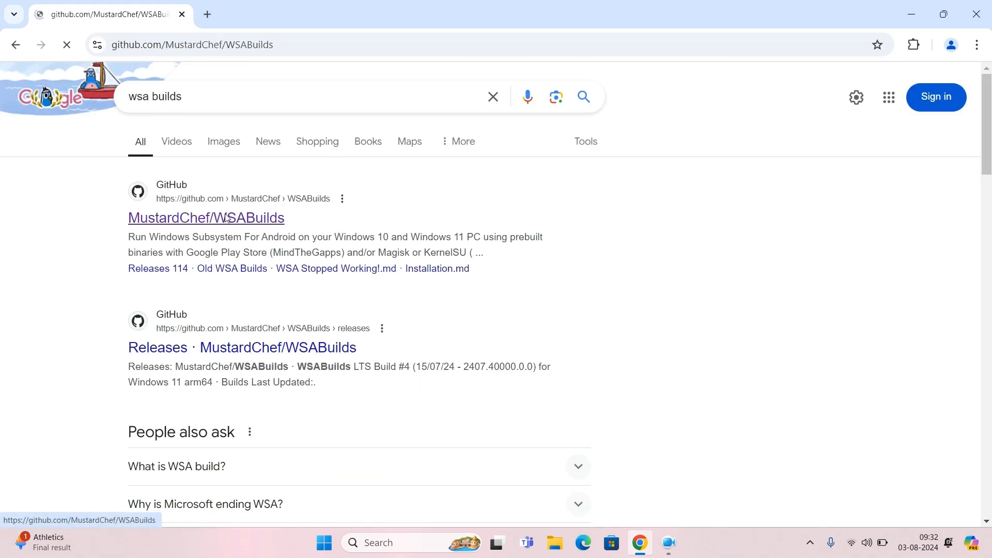
scroll(326, 220, down, 5)
scroll(327, 220, down, 10)
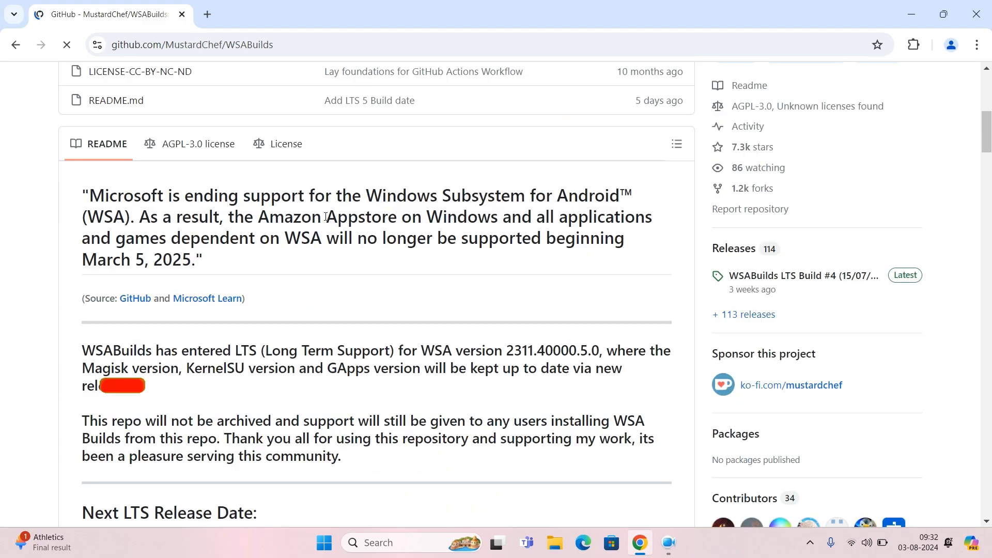
scroll(329, 223, up, 2)
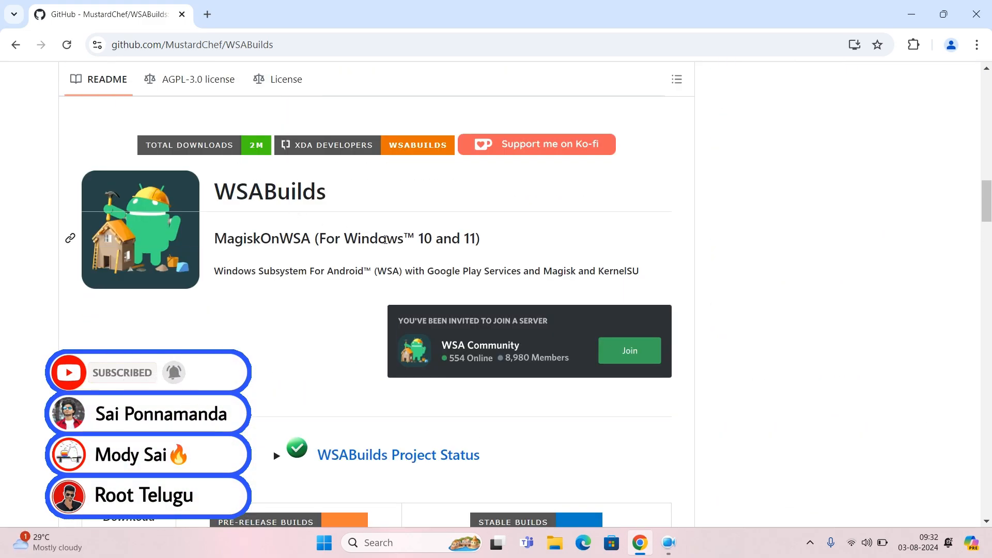
scroll(391, 238, down, 8)
scroll(393, 243, down, 5)
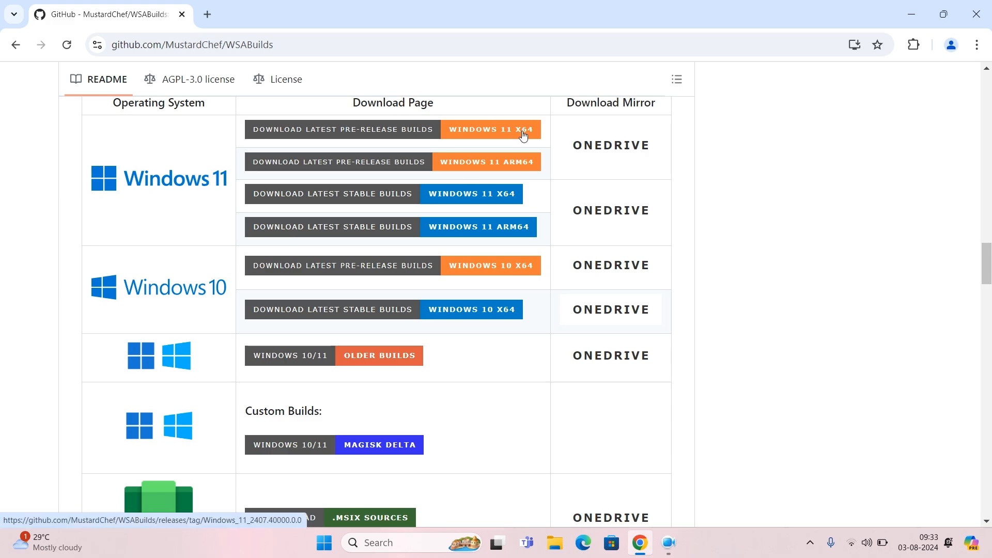
click(907, 11)
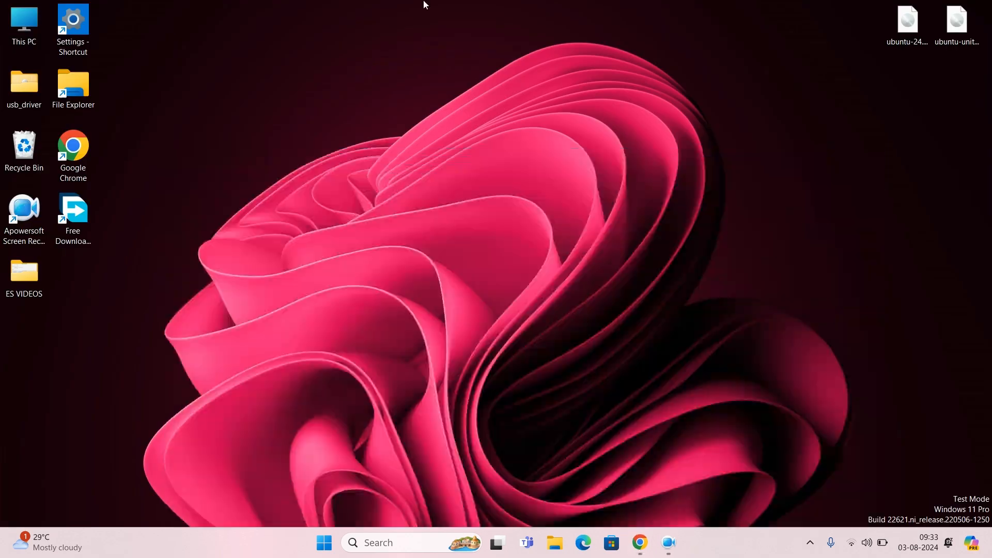
right_click(28, 33)
click(78, 183)
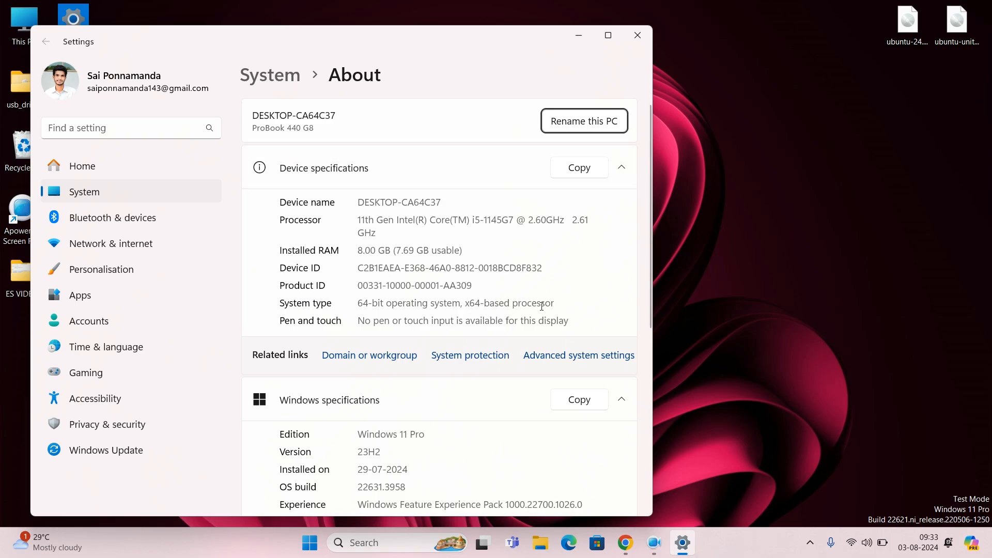
click(638, 35)
click(647, 539)
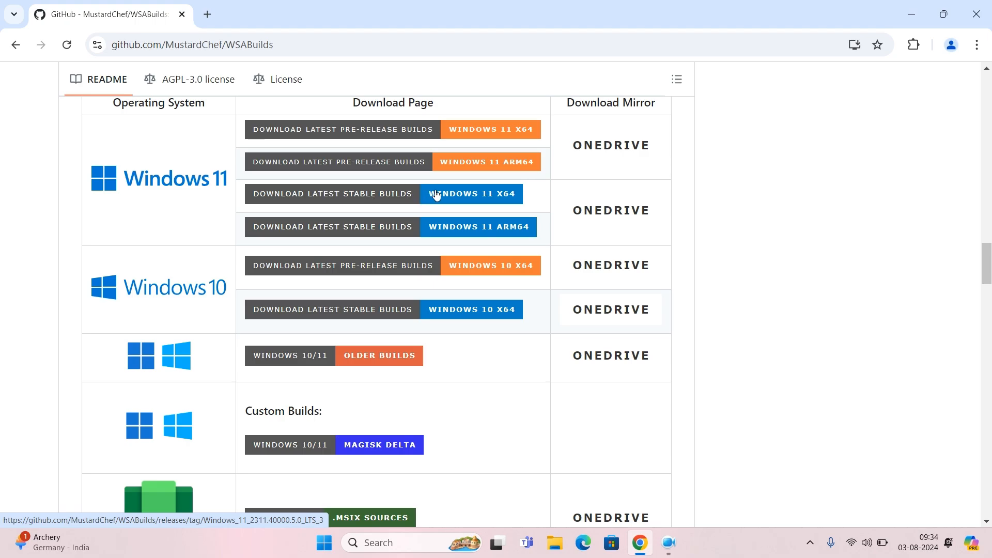
scroll(476, 380, down, 4)
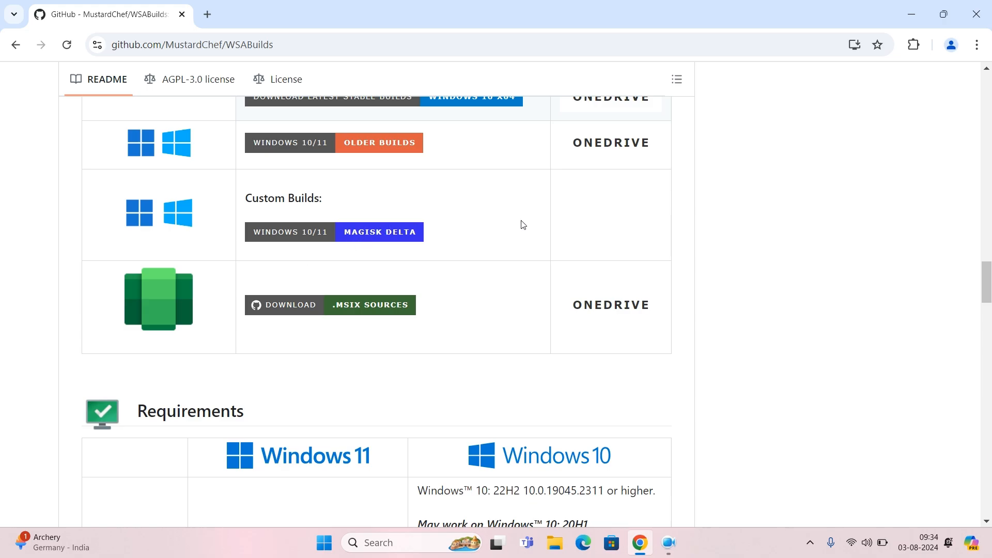
scroll(492, 230, down, 6)
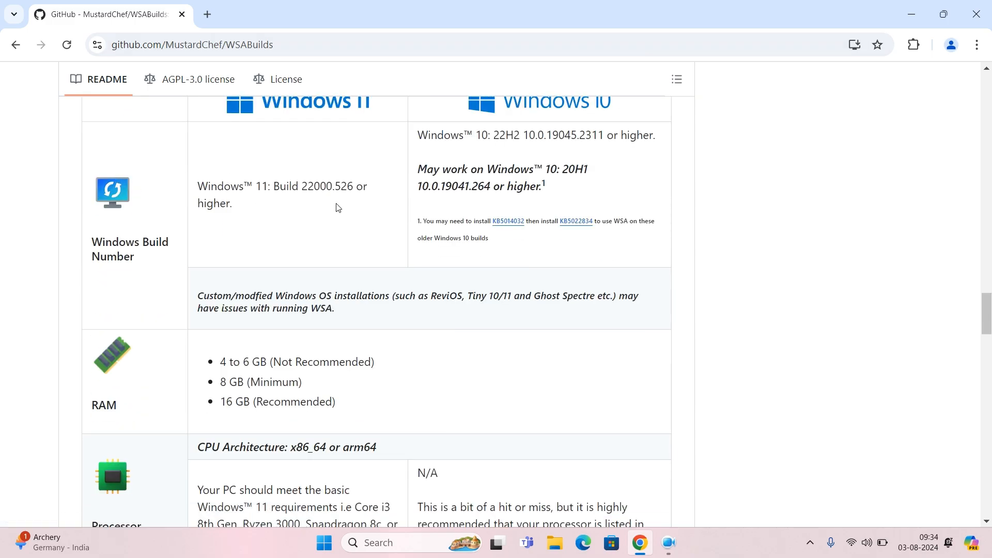
scroll(345, 204, down, 3)
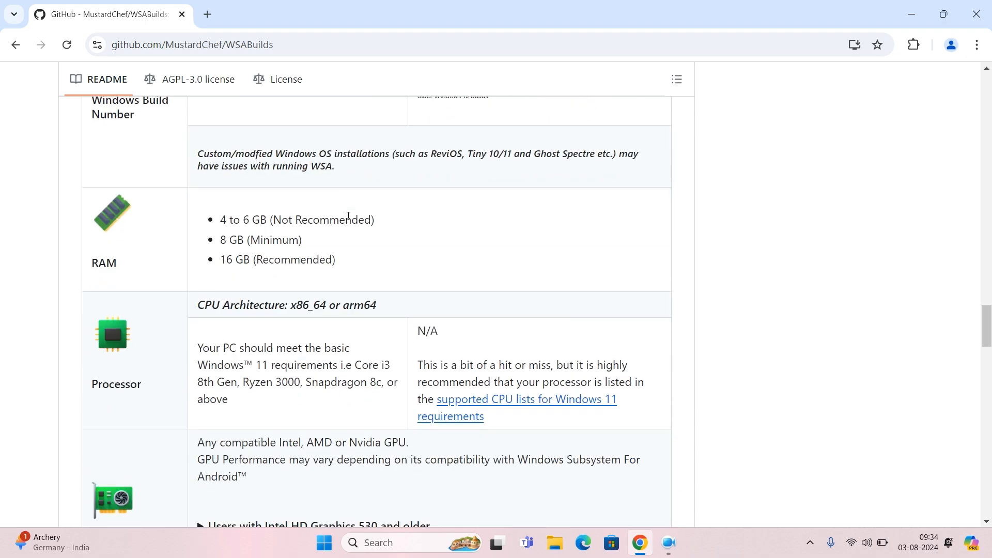
scroll(360, 236, down, 3)
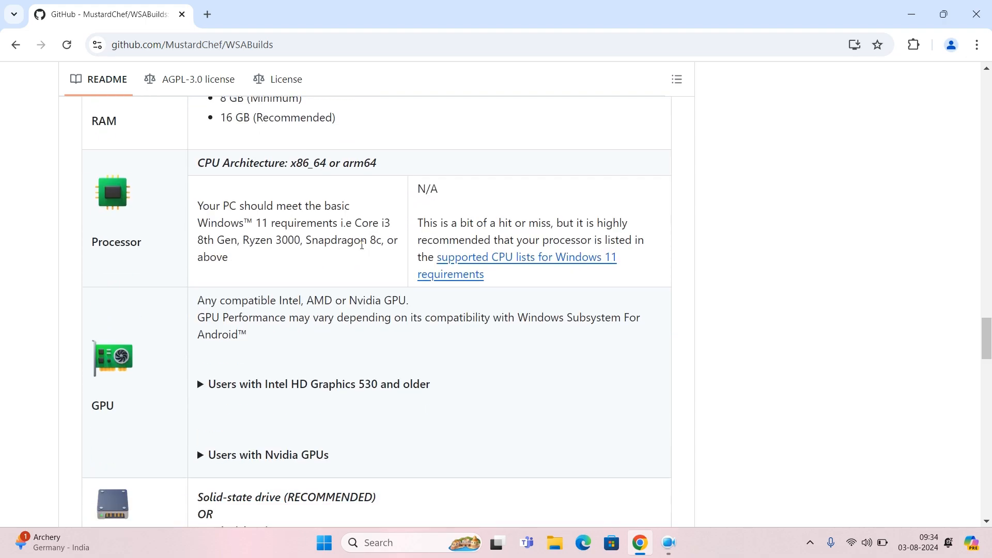
scroll(361, 245, down, 4)
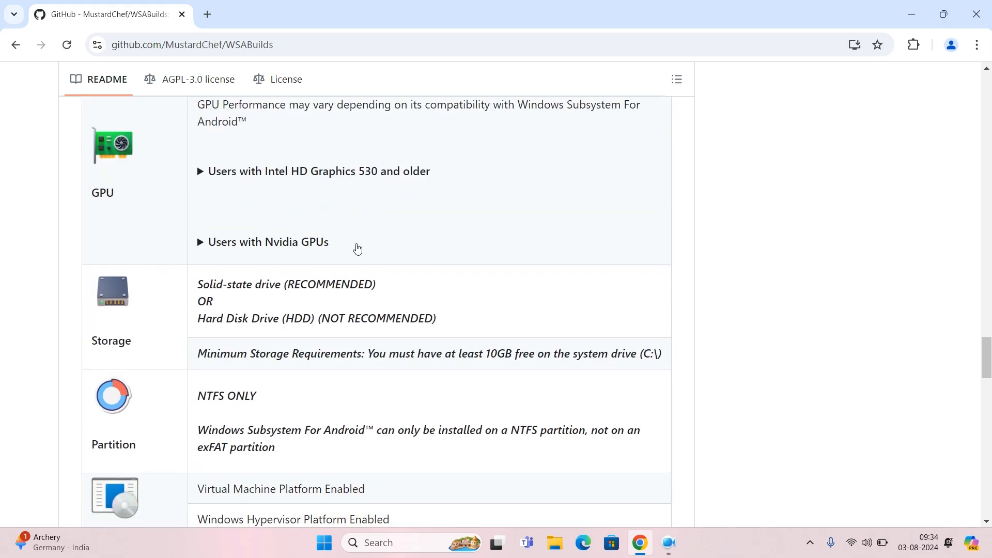
scroll(357, 249, down, 1)
scroll(361, 251, down, 5)
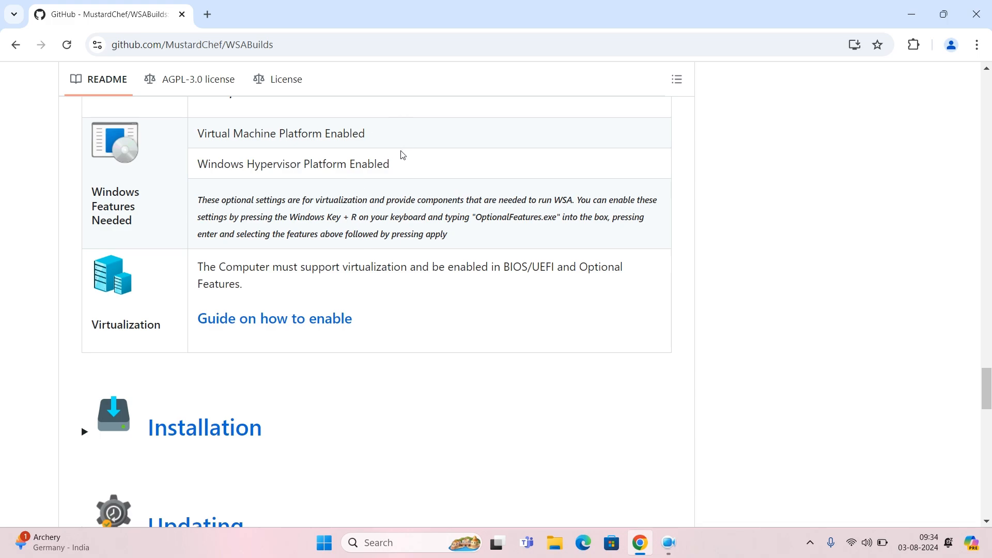
scroll(403, 155, down, 20)
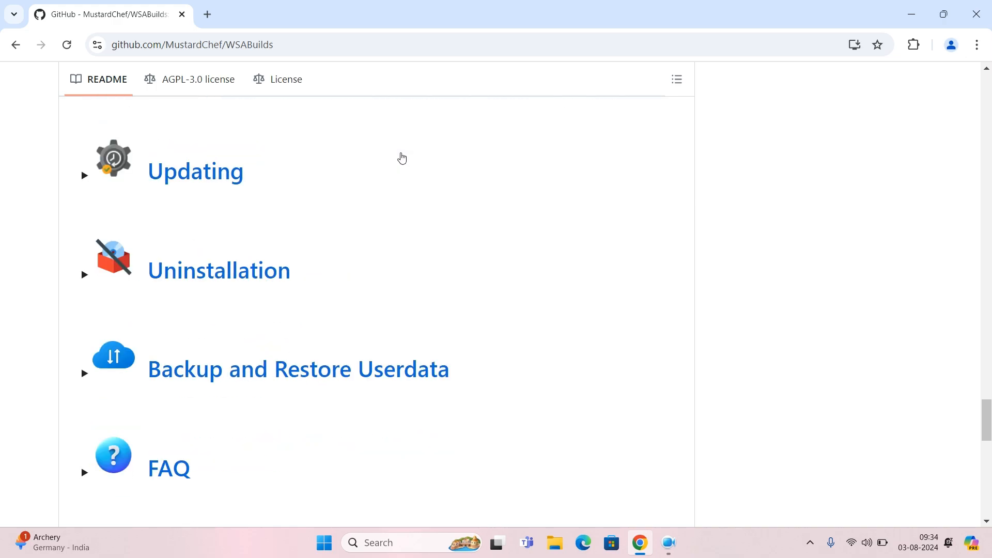
scroll(407, 166, up, 20)
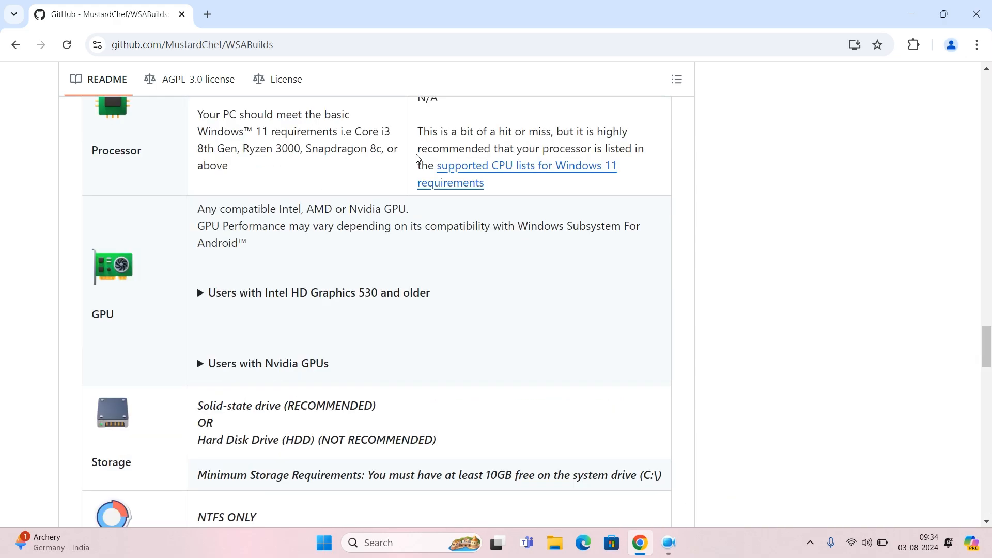
scroll(421, 158, down, 4)
scroll(454, 186, up, 2)
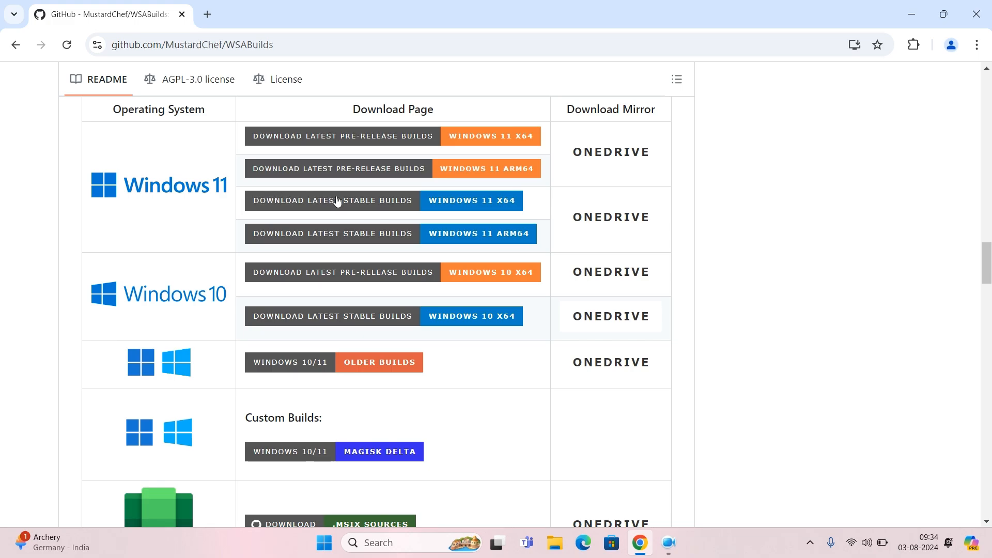
Step: Open the Windows 11 x64 stable LTS Build #3 release and scroll down to its 10 assets
click(493, 205)
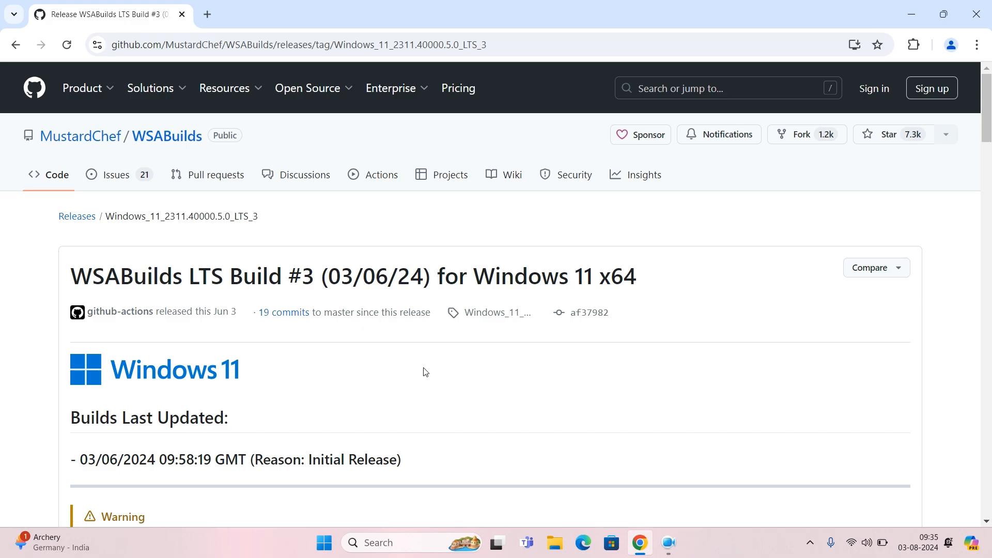
scroll(424, 372, down, 5)
scroll(425, 371, down, 6)
scroll(424, 371, up, 5)
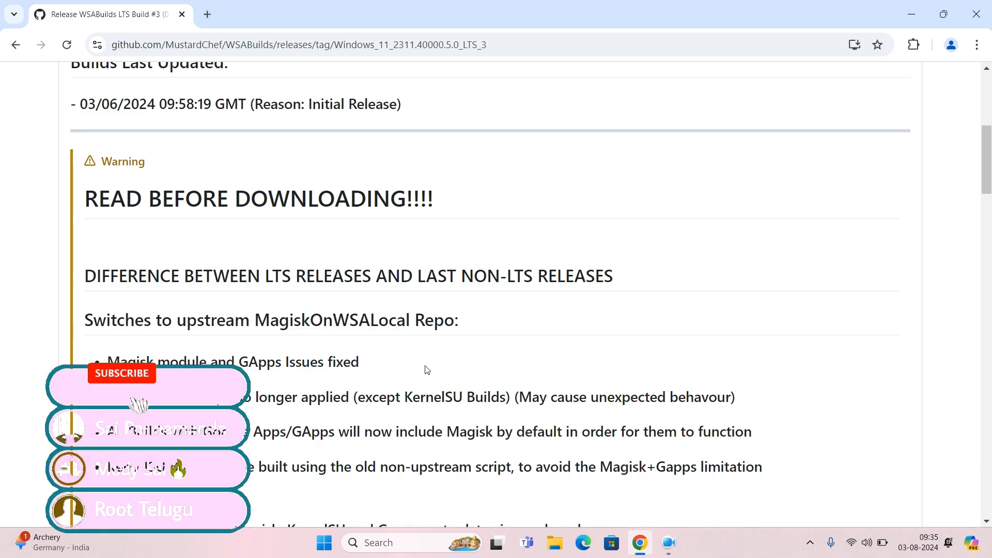
scroll(426, 368, down, 1)
scroll(425, 367, down, 5)
scroll(422, 365, up, 4)
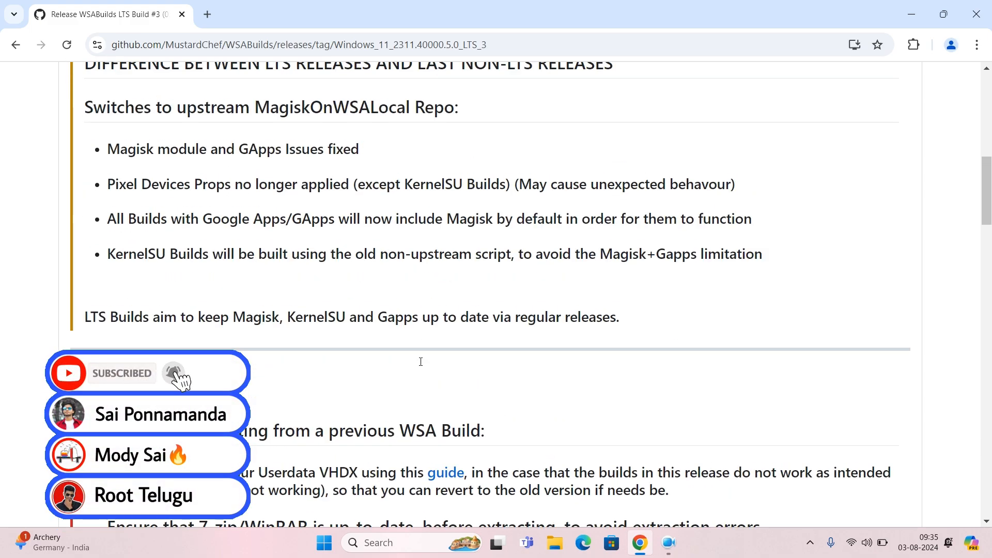
scroll(421, 365, down, 20)
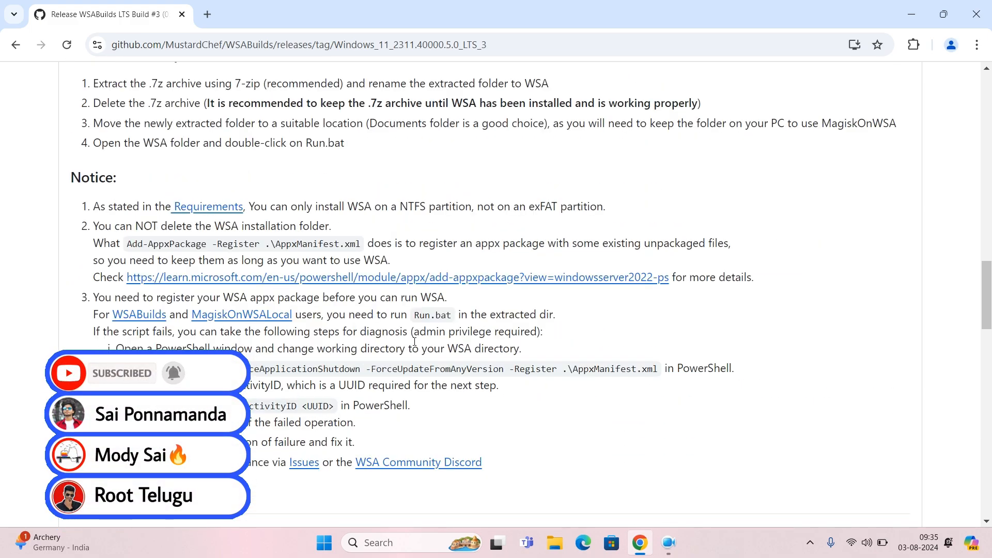
scroll(415, 341, down, 15)
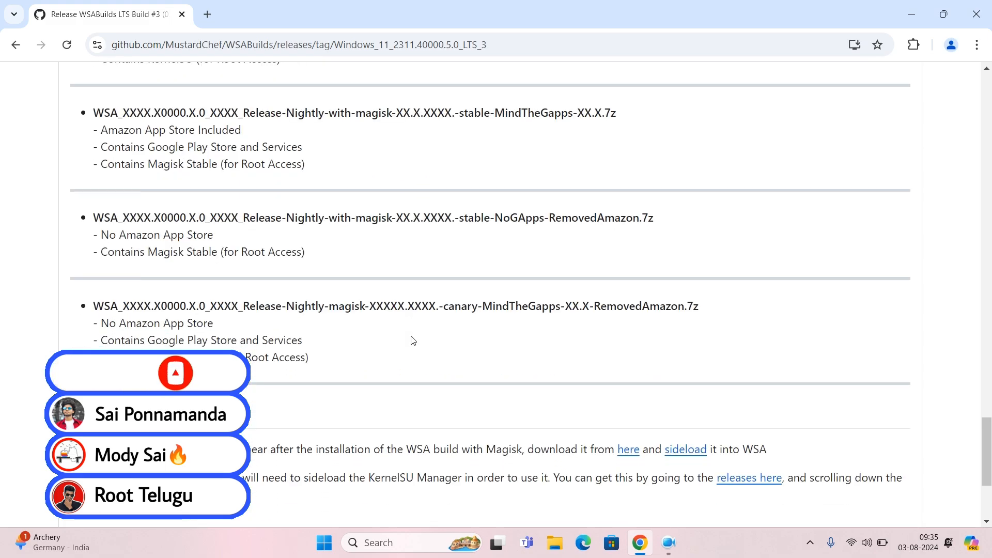
scroll(414, 343, down, 2)
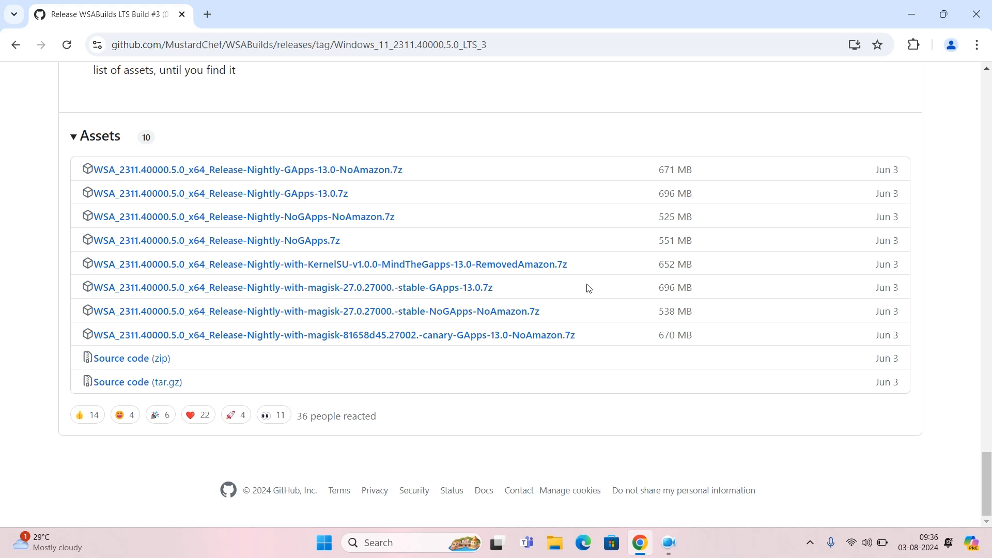
Step: Try downloading the stable Magisk build with GApps, then cancel and close Free Download Manager's prompt
click(426, 289)
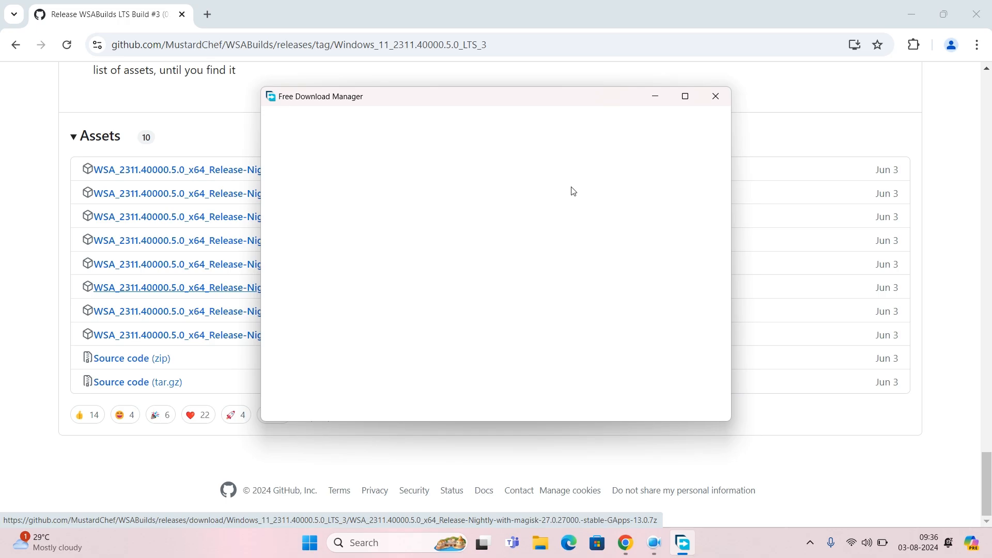
click(570, 307)
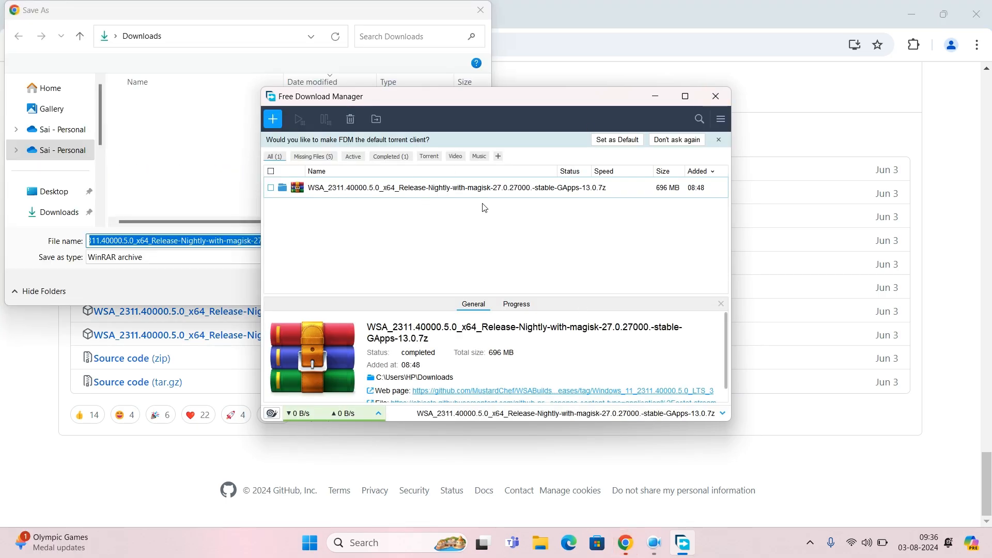
click(722, 102)
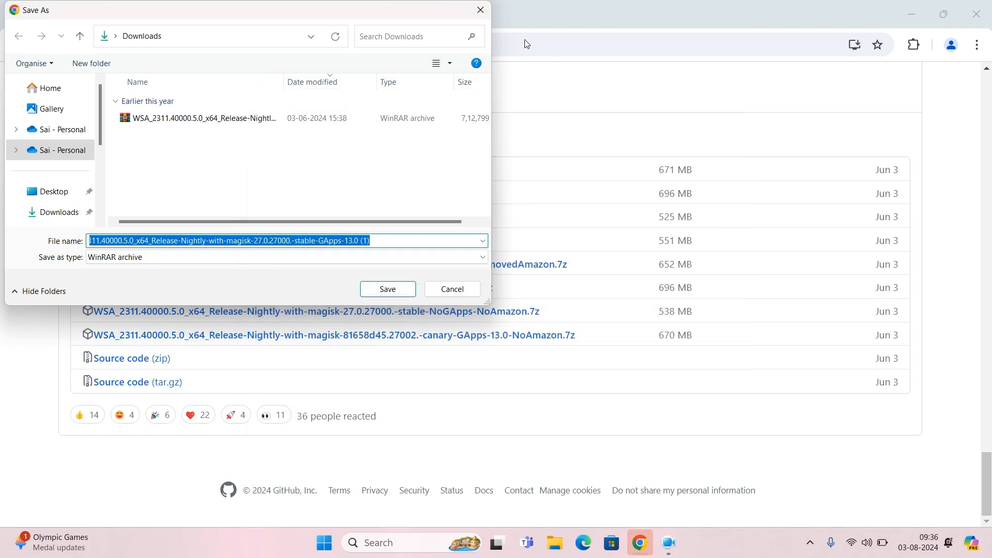
click(481, 11)
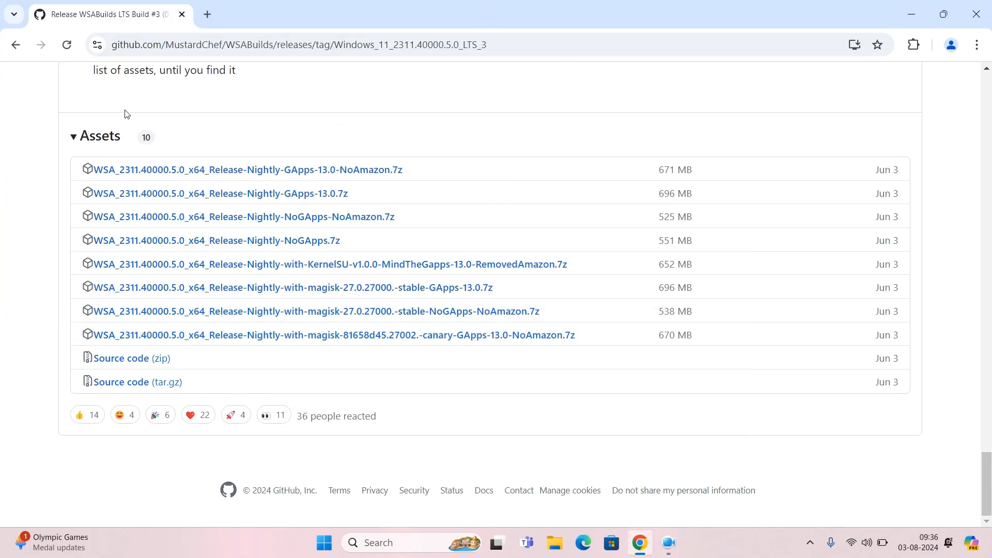
Step: Collapse and re-expand the Assets list, then open a new Chrome tab
click(110, 138)
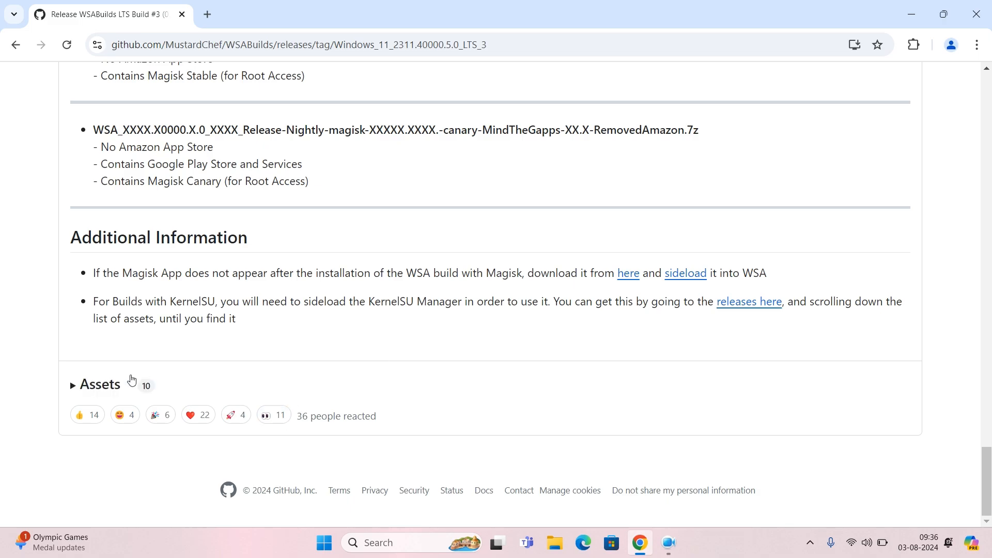
click(114, 383)
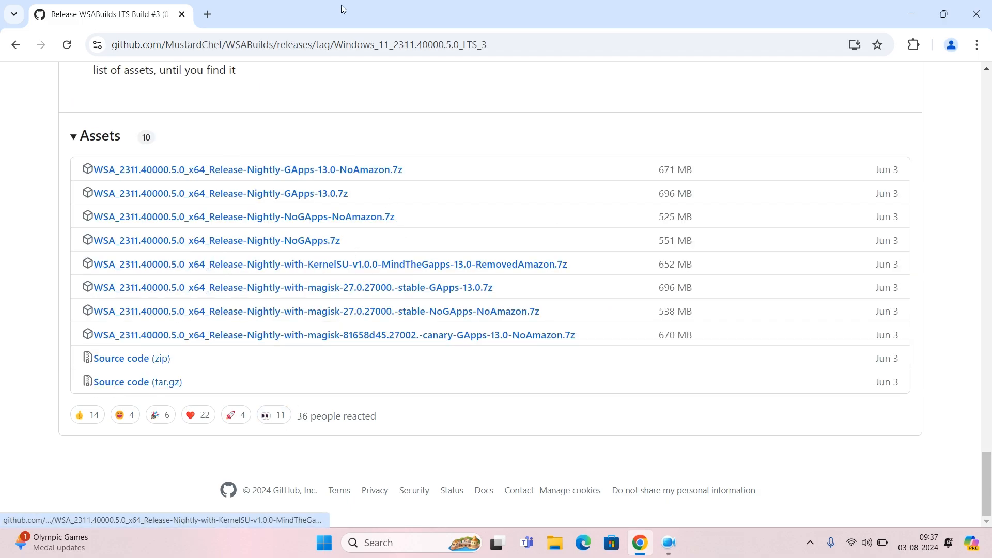
click(207, 13)
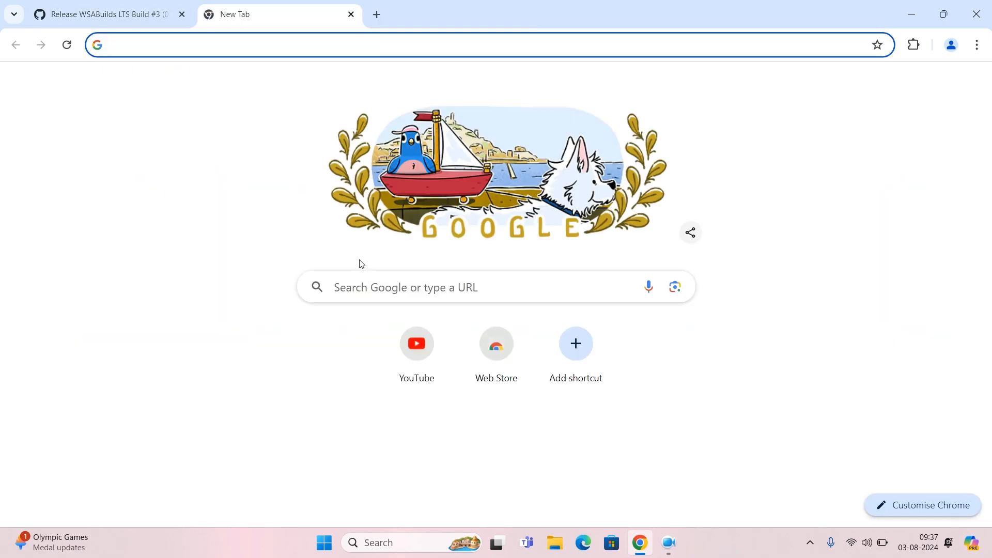
Step: Search Google for 'winrar', browse the WinRAR download page, then close Chrome
click(369, 282)
text(win)
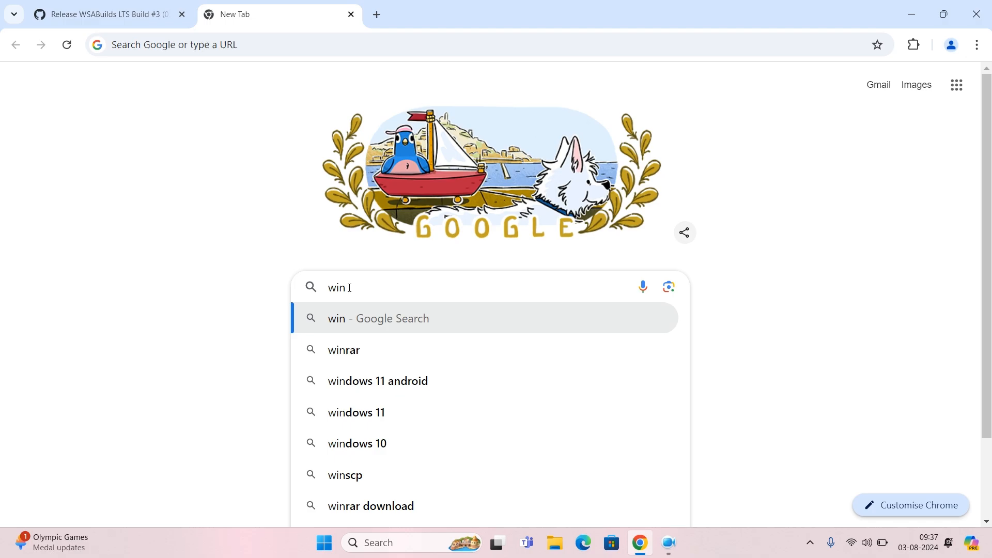
click(383, 359)
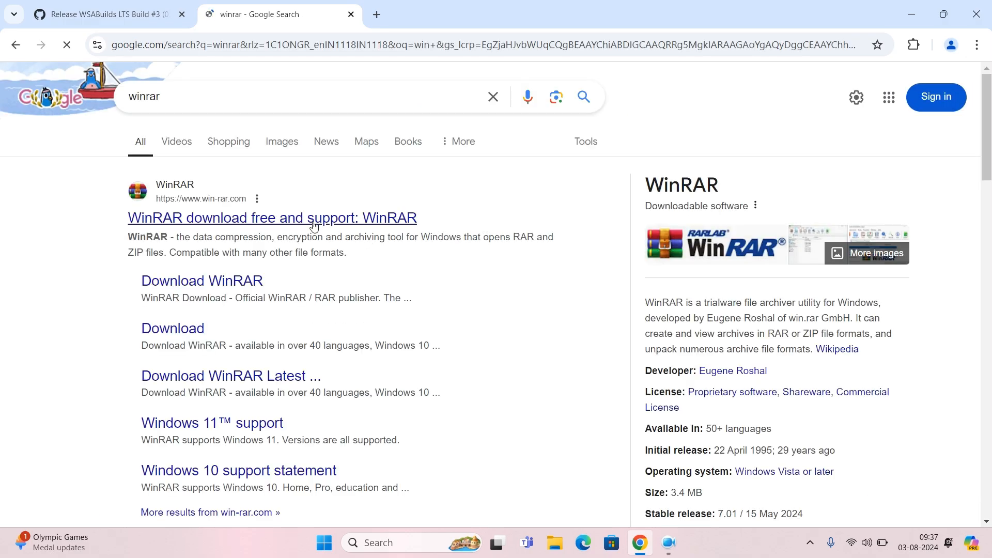
click(213, 289)
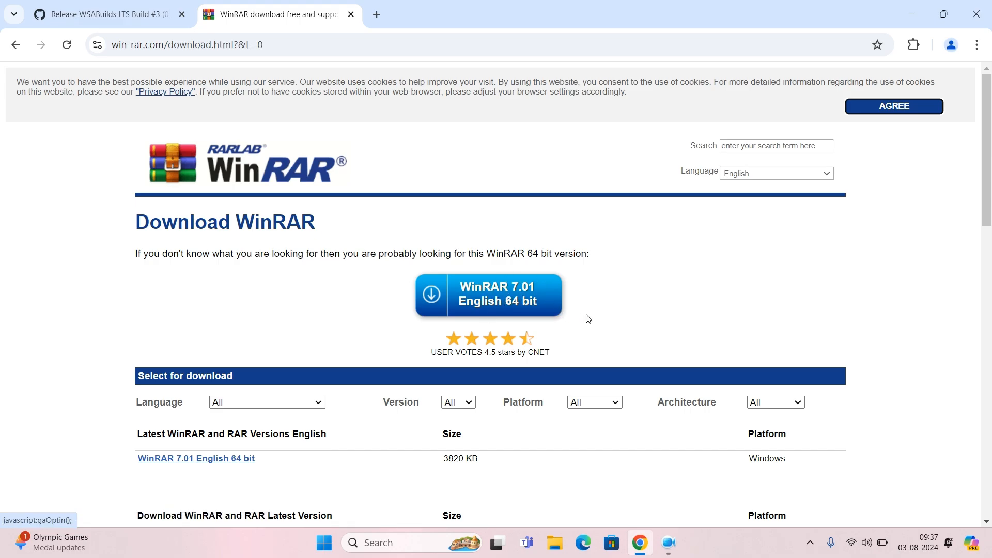
scroll(588, 319, down, 5)
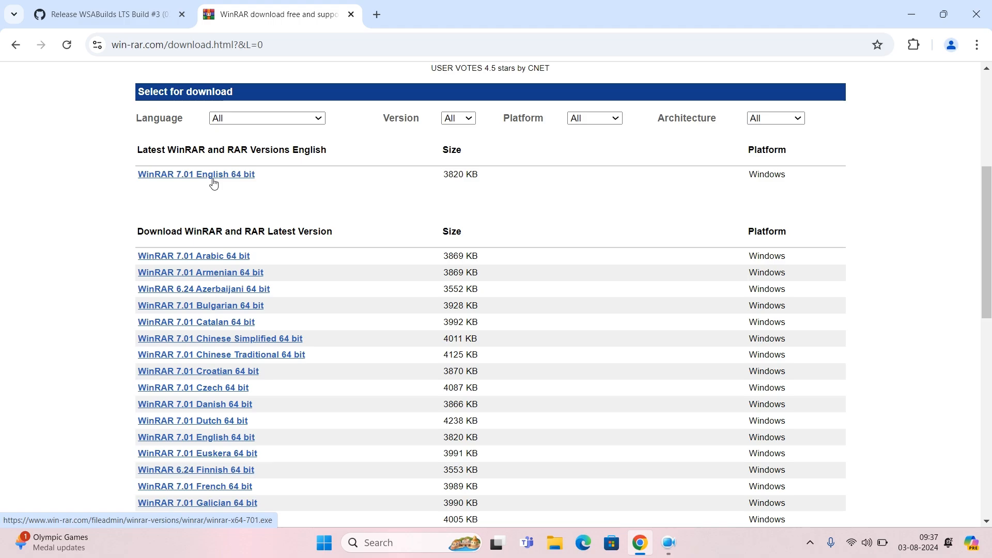
scroll(305, 253, down, 10)
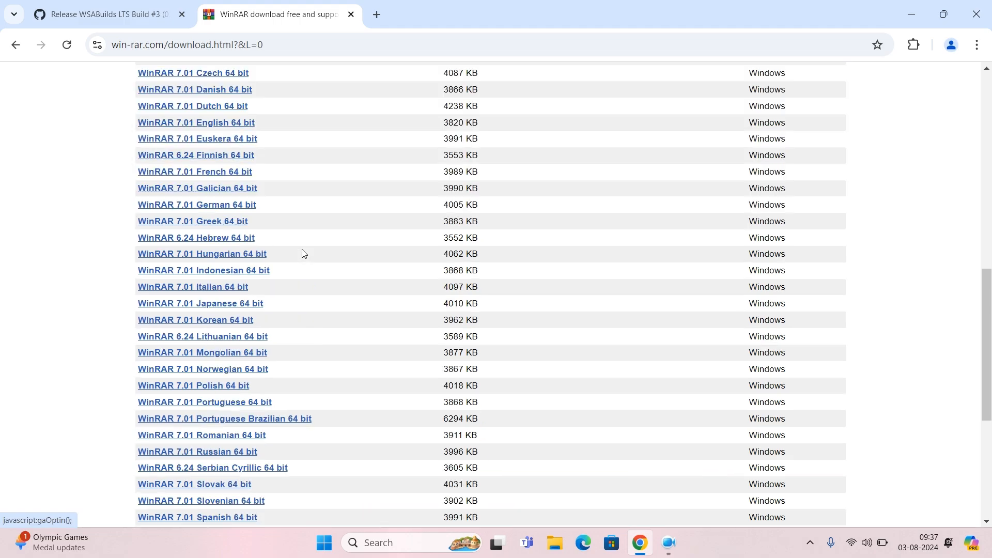
scroll(305, 253, down, 2)
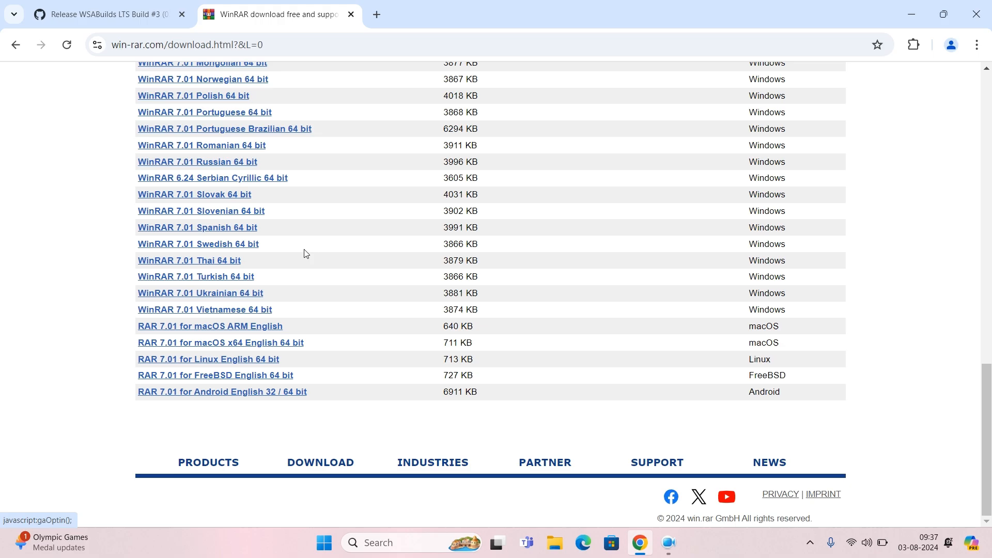
scroll(302, 258, up, 1)
scroll(303, 257, up, 14)
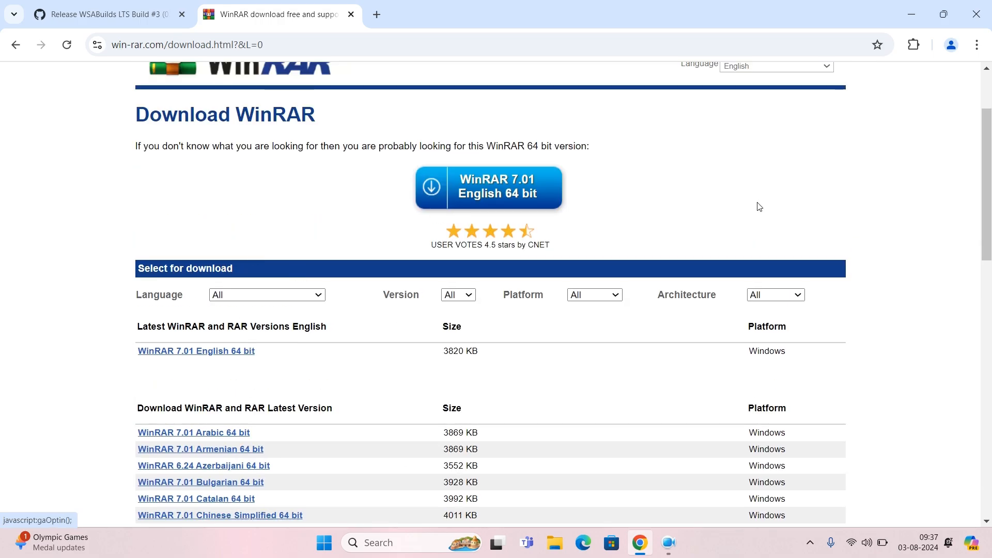
click(977, 14)
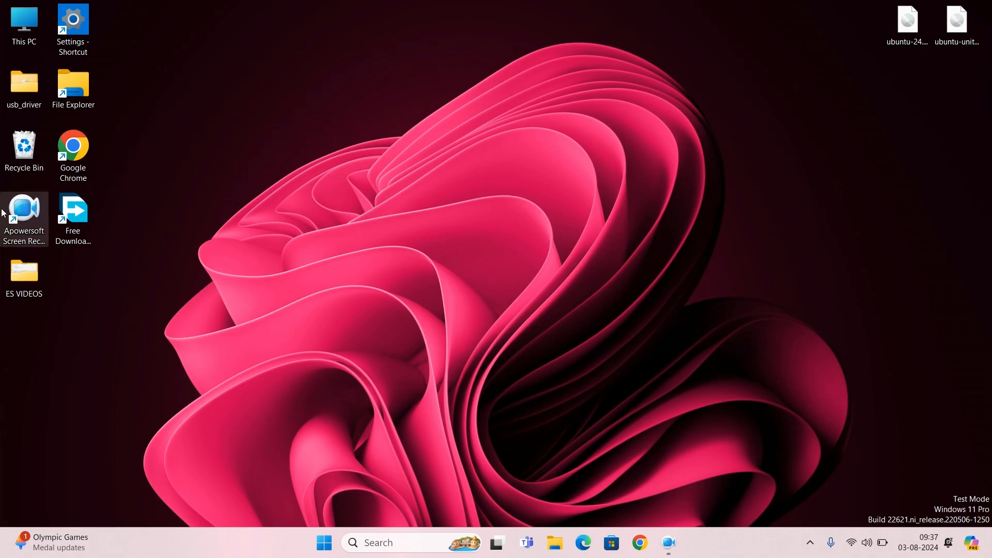
Step: In File Explorer's Downloads, extract the WSA archive with WinRAR's Extract Here
double_click(72, 96)
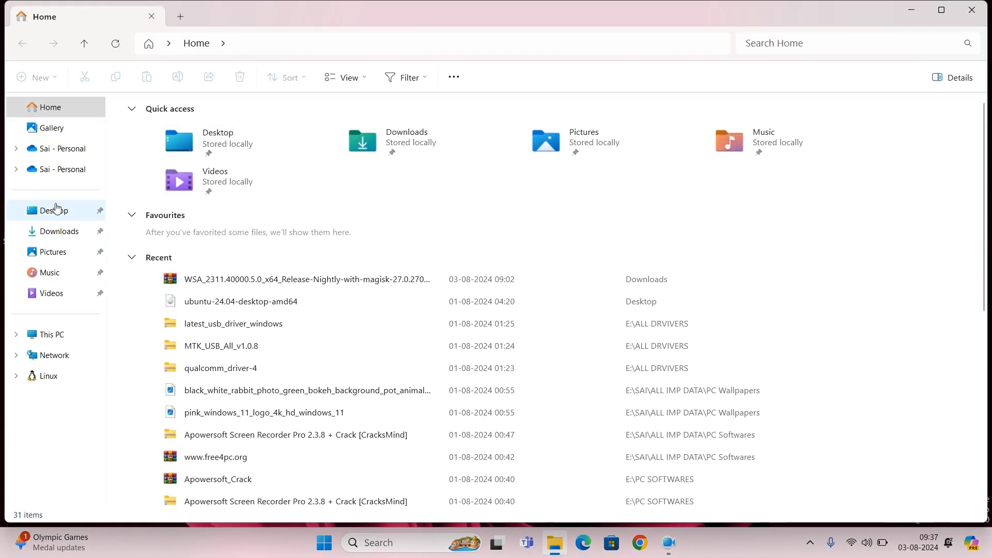
click(60, 232)
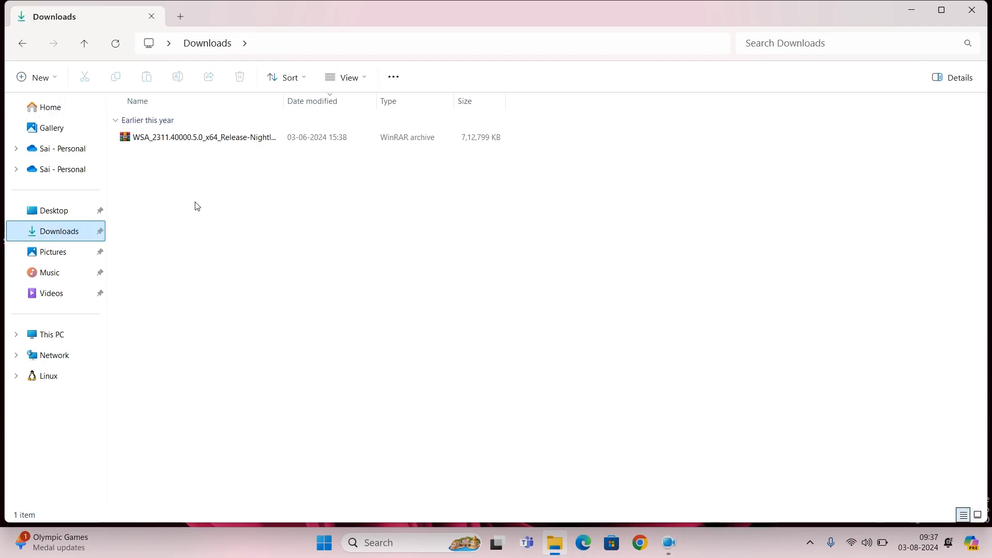
right_click(256, 143)
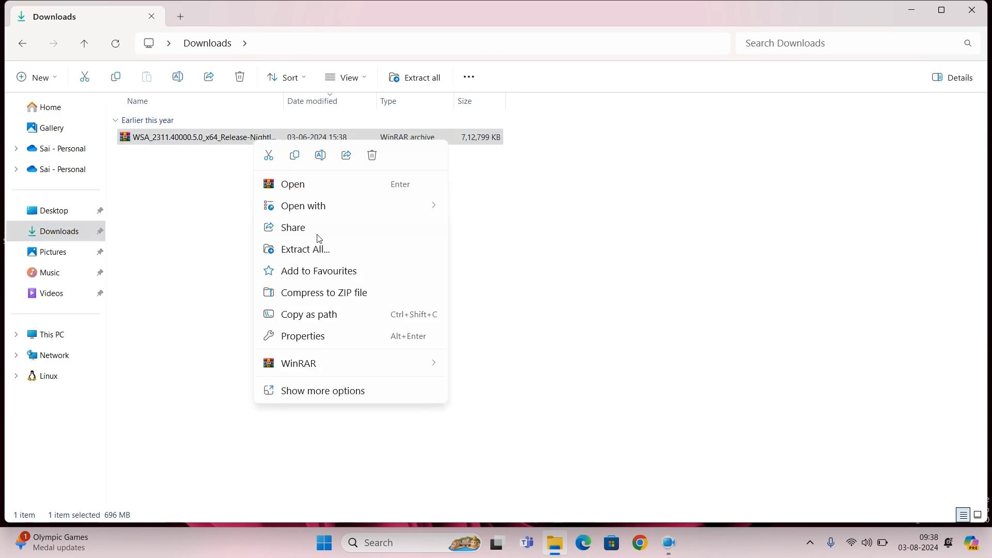
mouse_move(308, 371)
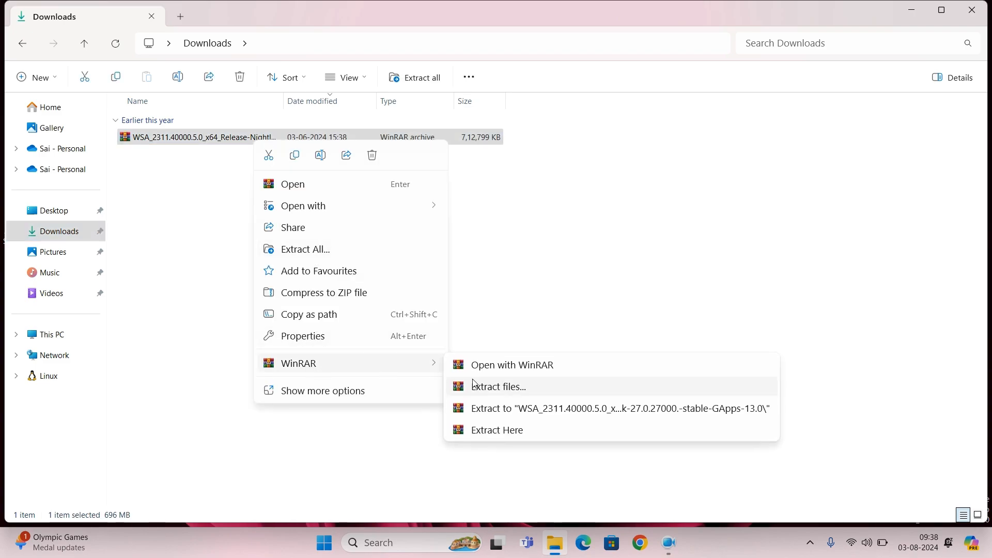
click(506, 436)
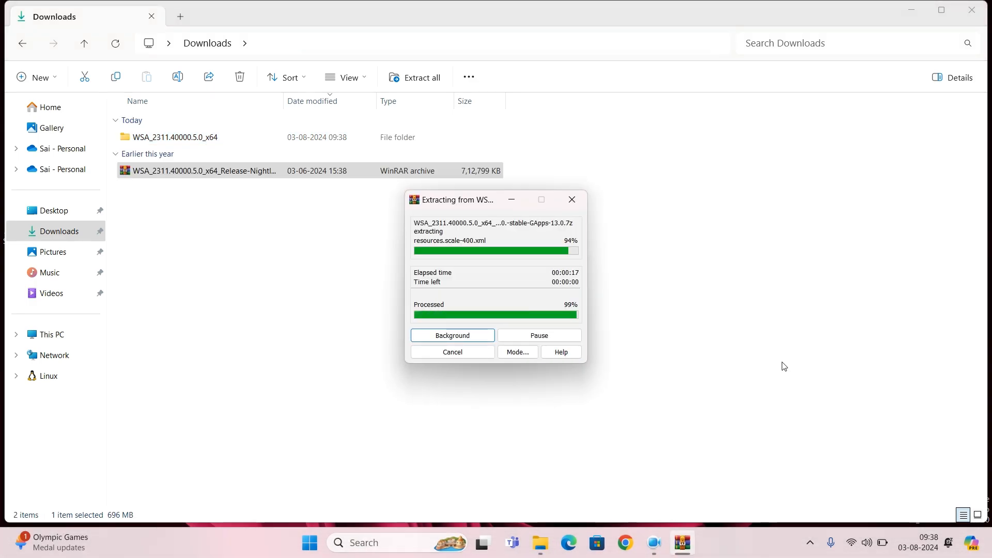
click(810, 543)
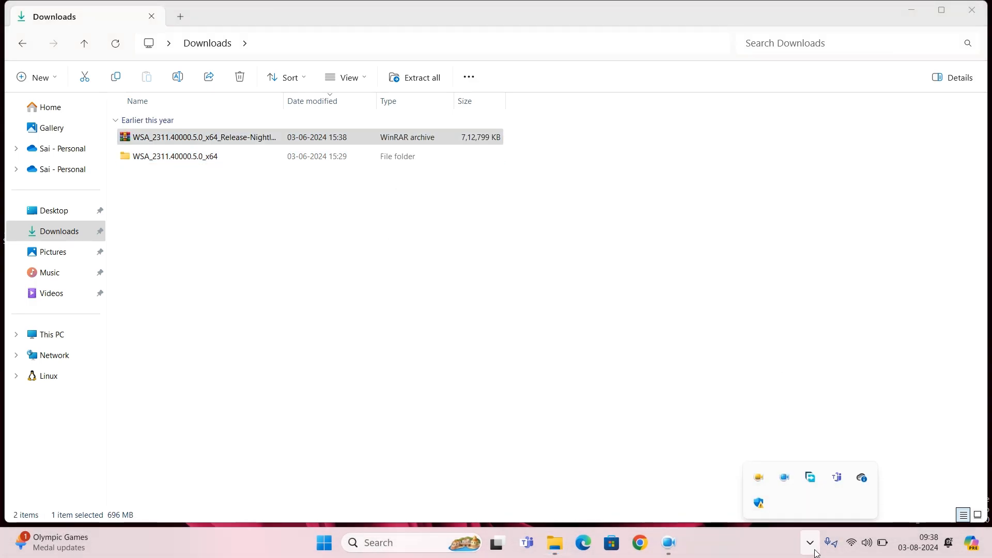
click(682, 348)
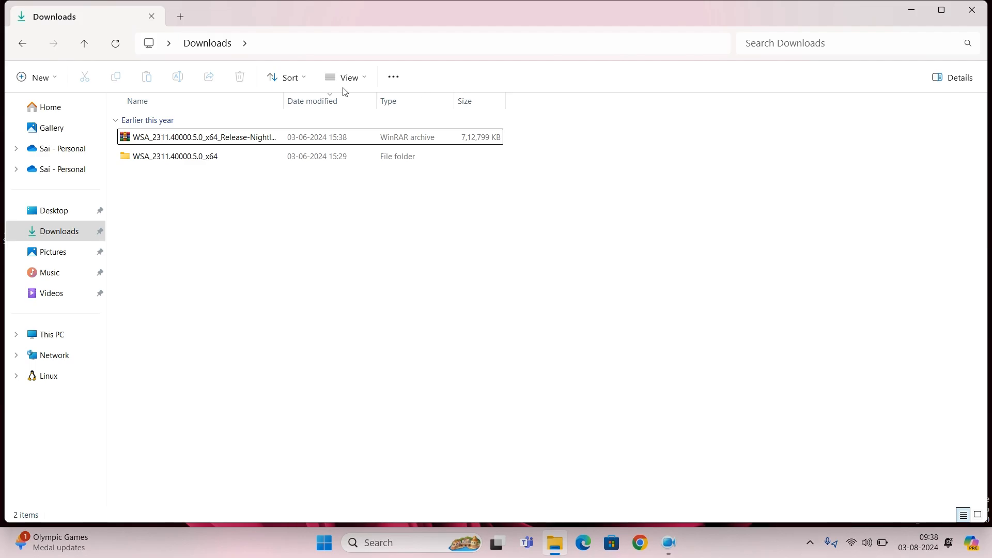
Step: Run Run.bat in the WSA_2311.40000.5.0_x64 folder, decline diagnostic data, and close the finished installer
double_click(217, 157)
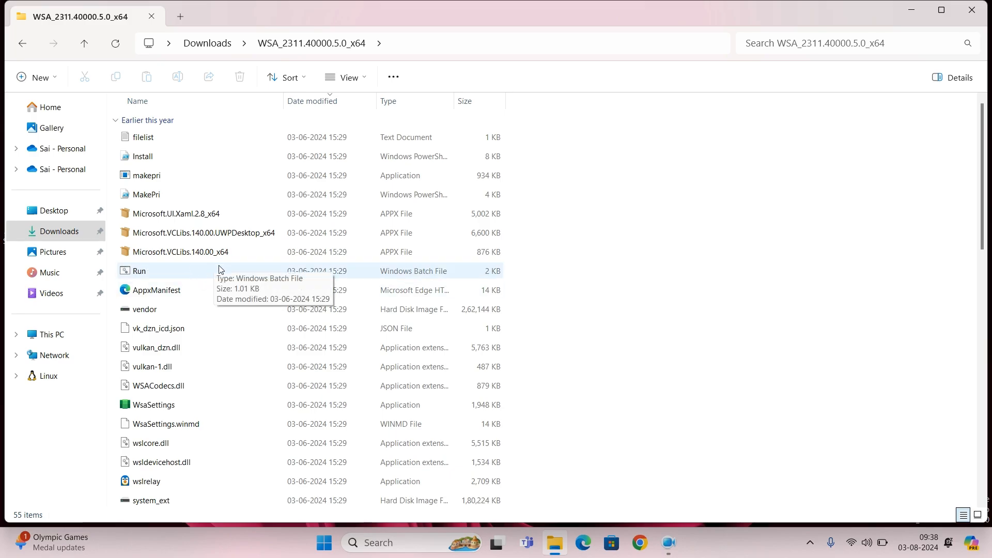
click(188, 273)
double_click(188, 272)
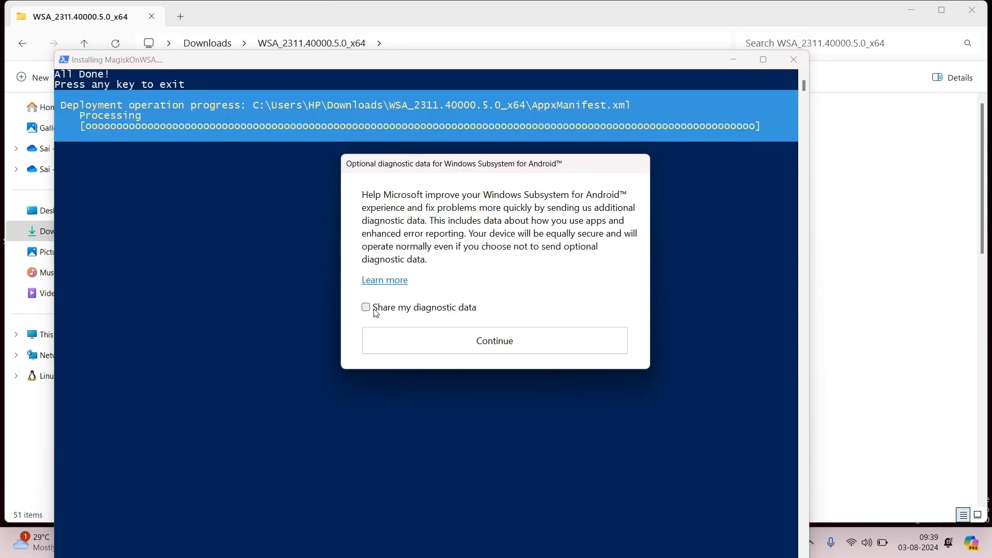
click(470, 343)
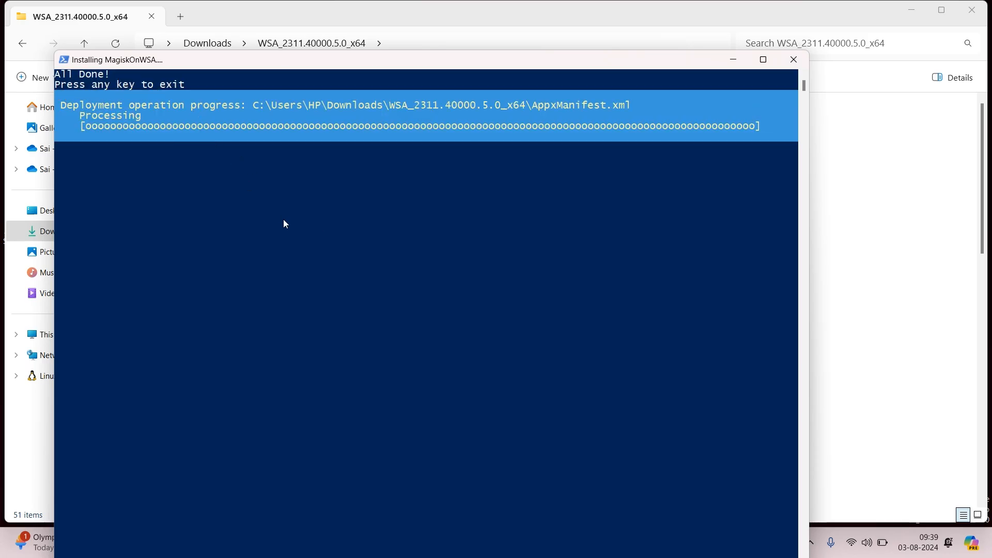
key(Return)
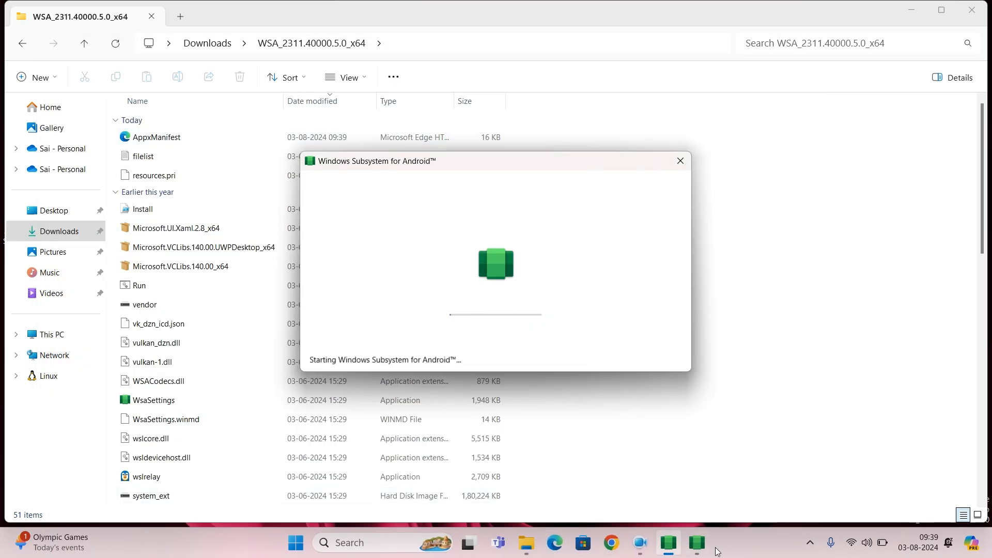
Step: Minimize File Explorer, wait for Play Store's sign-in screen, then close Play Store
click(913, 9)
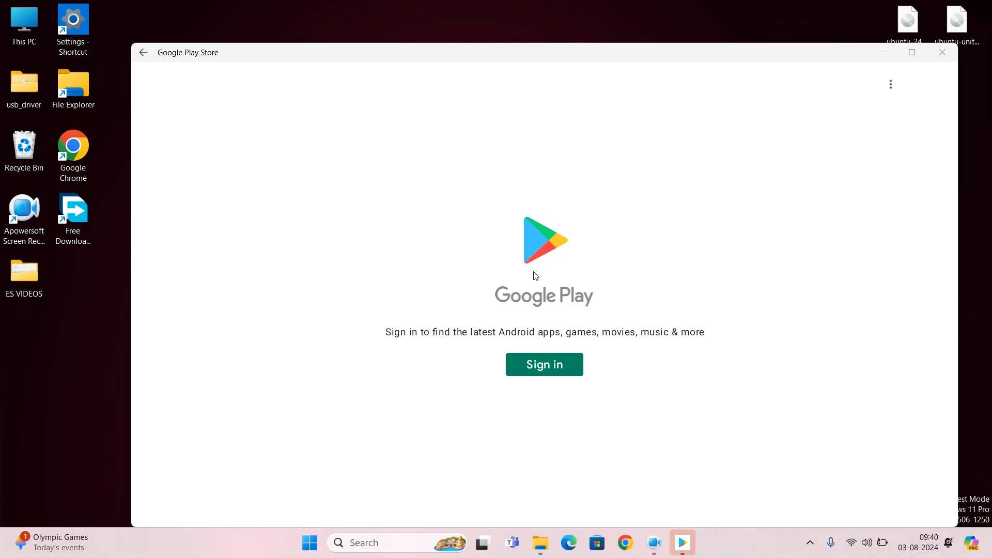
click(952, 53)
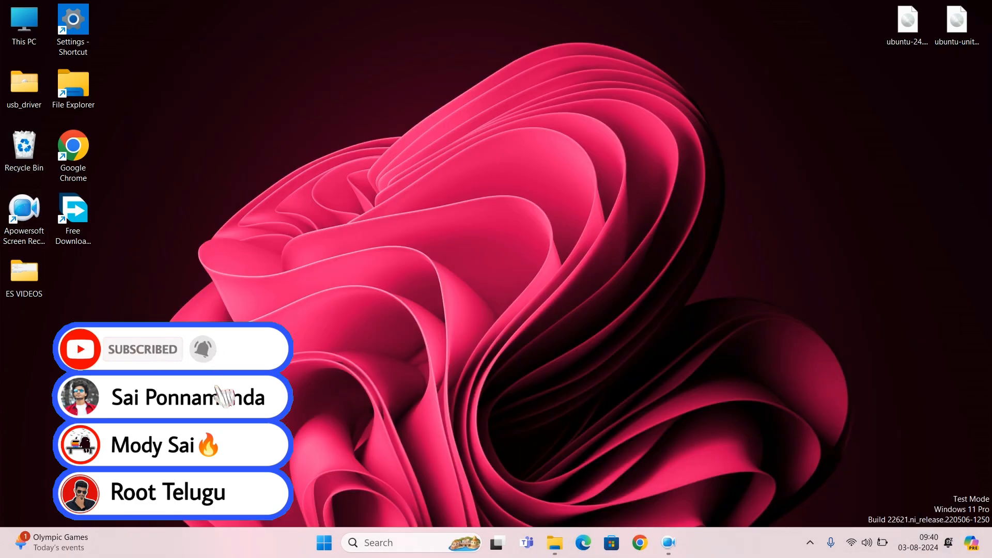
Step: Open the Start menu's All apps list
click(326, 545)
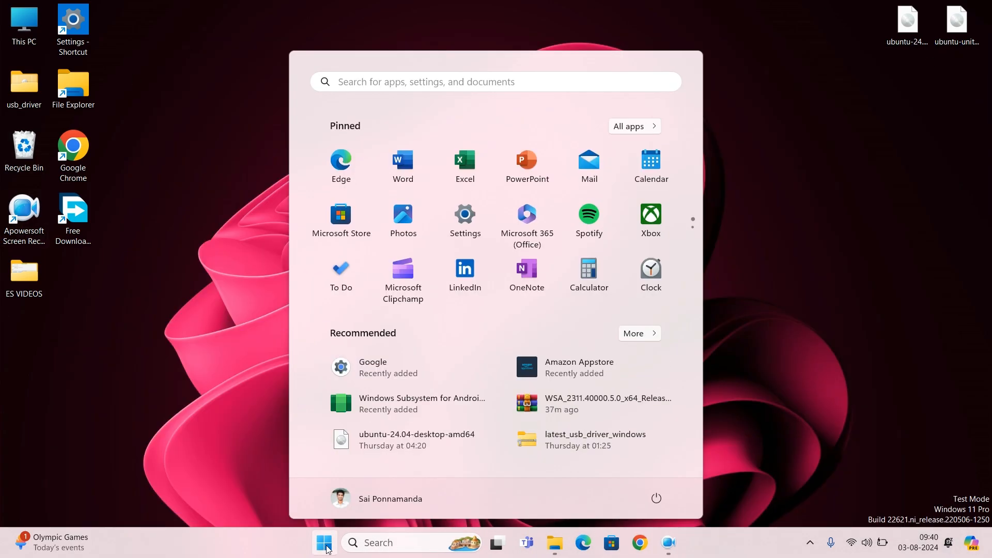
click(371, 551)
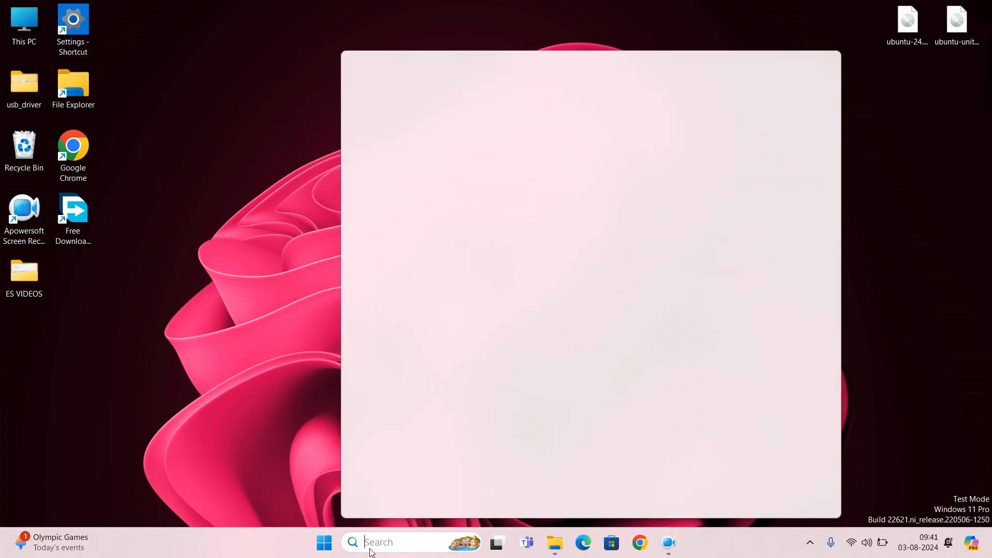
click(325, 544)
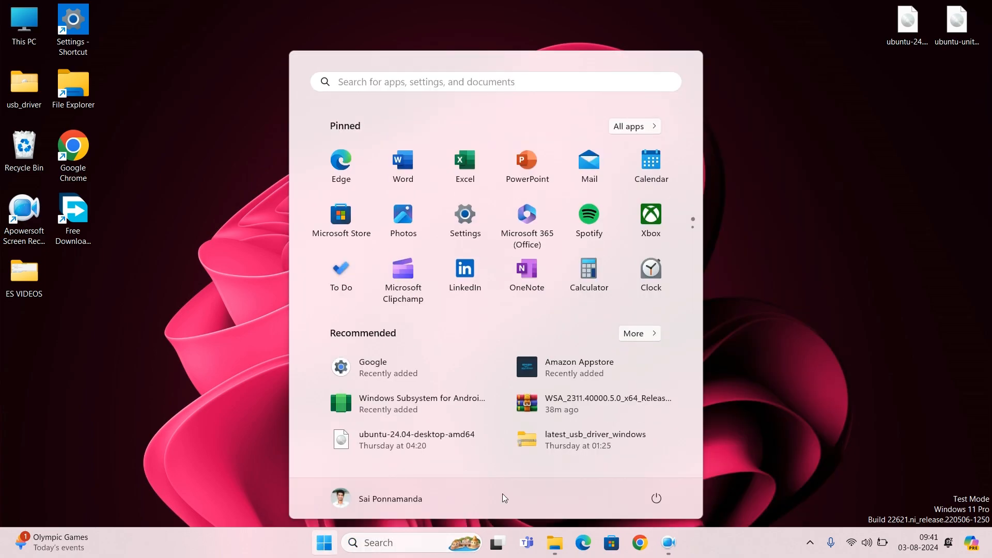
click(655, 127)
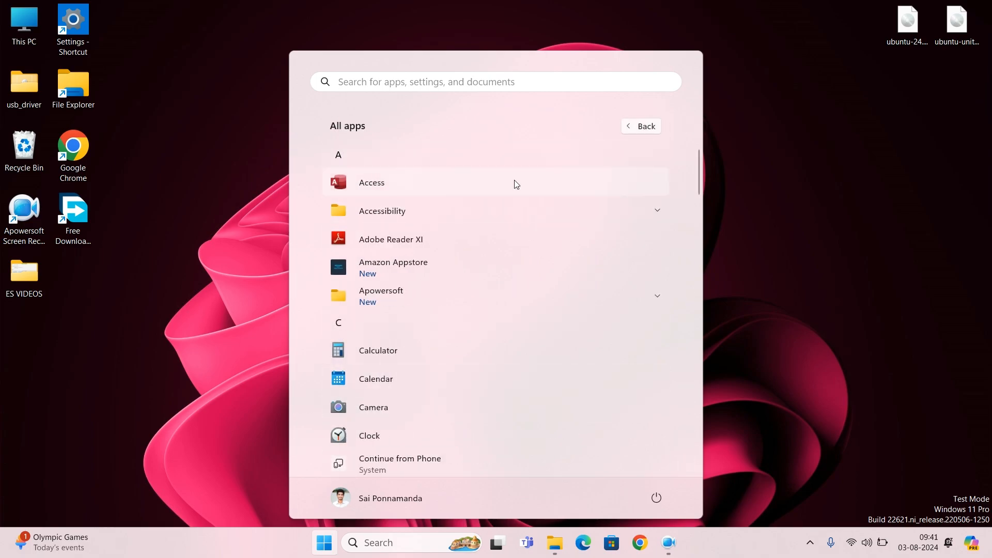
Step: Scroll through All apps to find Magisk, Play Store and Windows Subsystem for Android
scroll(507, 341, down, 10)
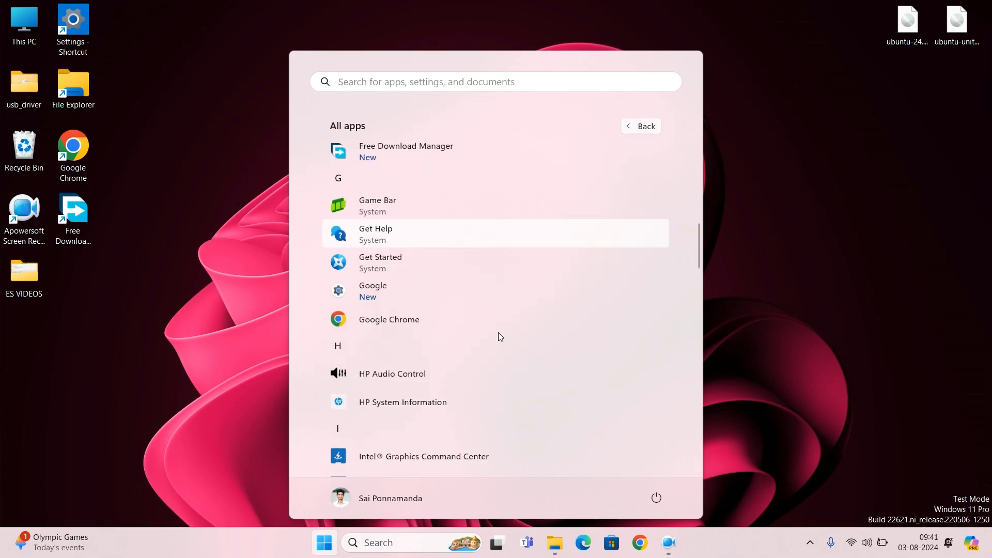
scroll(501, 337, down, 1)
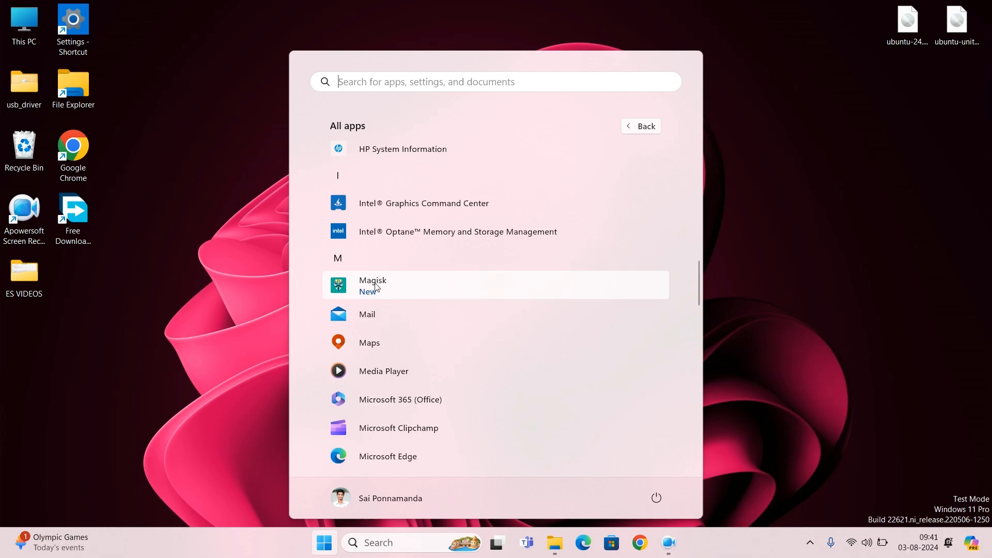
scroll(455, 356, down, 2)
scroll(453, 352, down, 9)
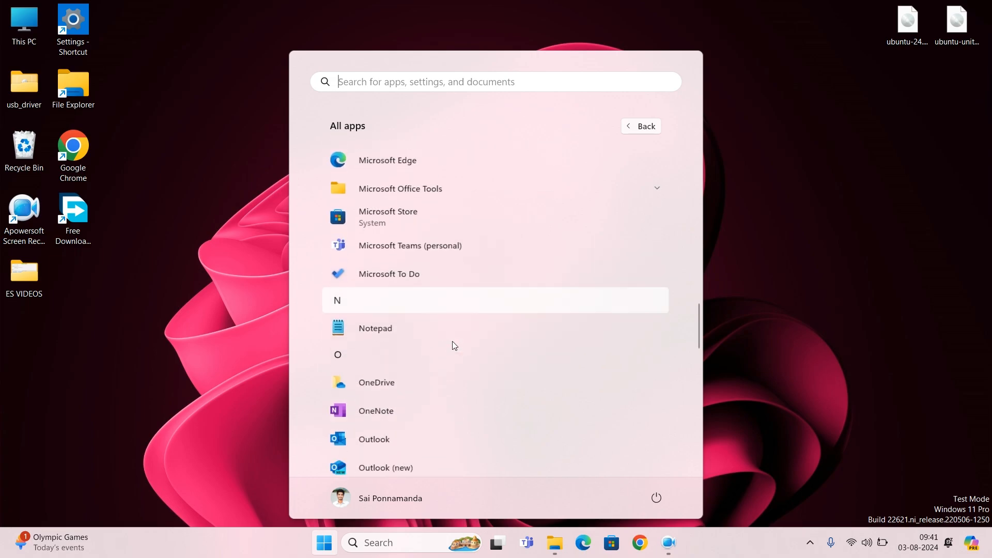
scroll(453, 351, down, 3)
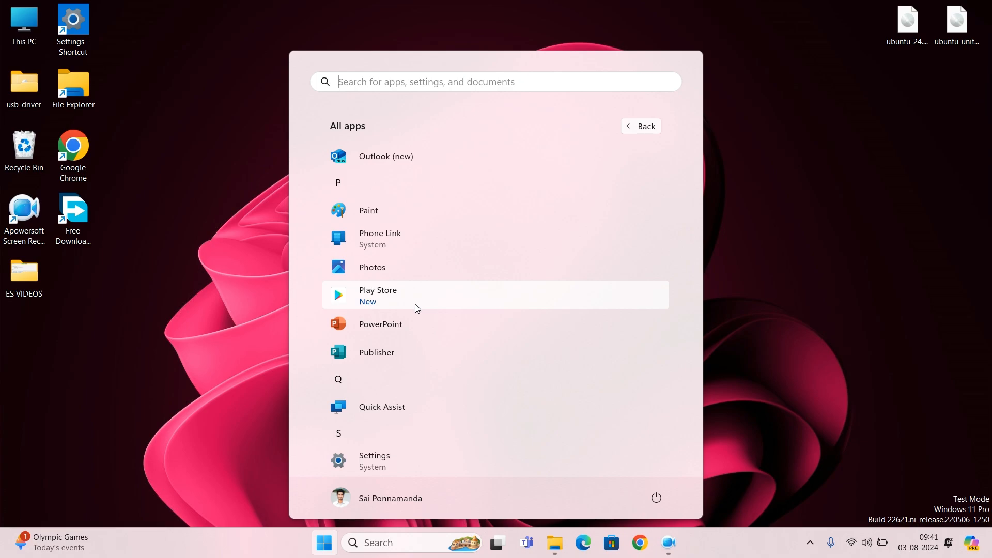
scroll(418, 309, down, 15)
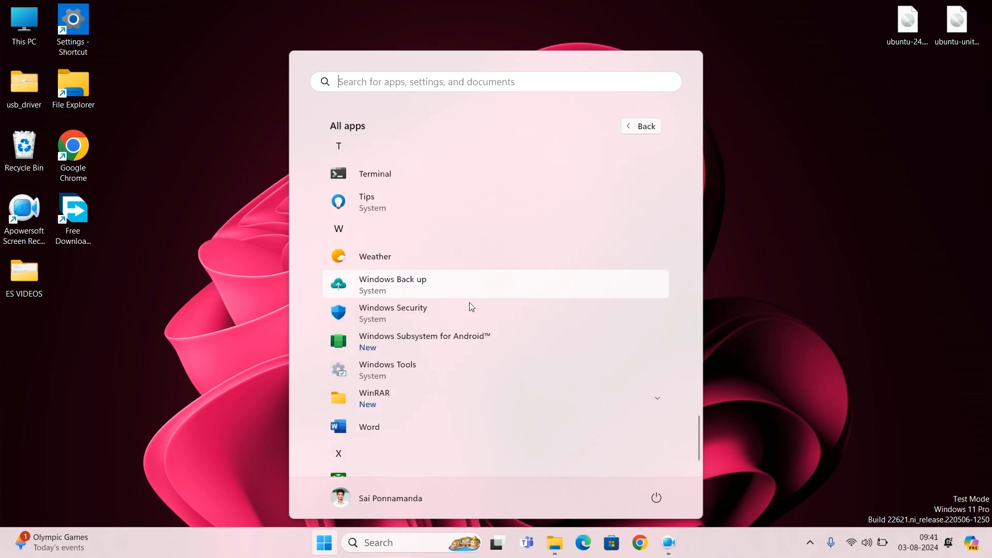
scroll(470, 308, up, 4)
scroll(475, 308, down, 6)
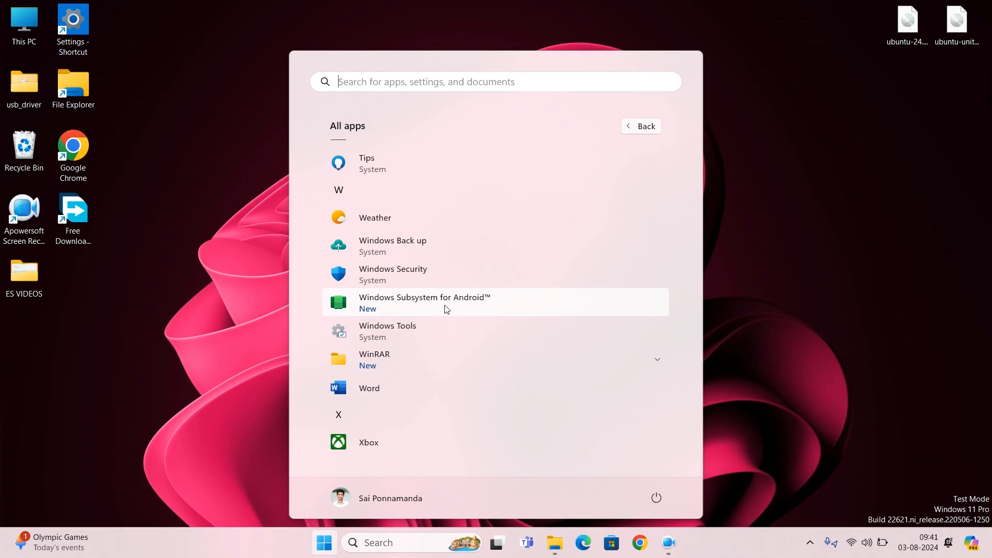
scroll(454, 305, up, 5)
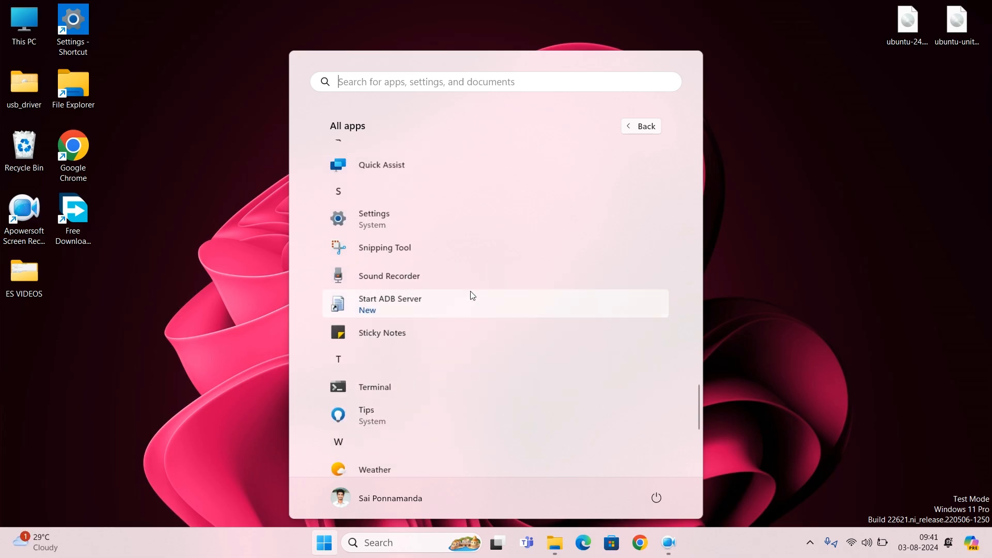
scroll(472, 296, up, 5)
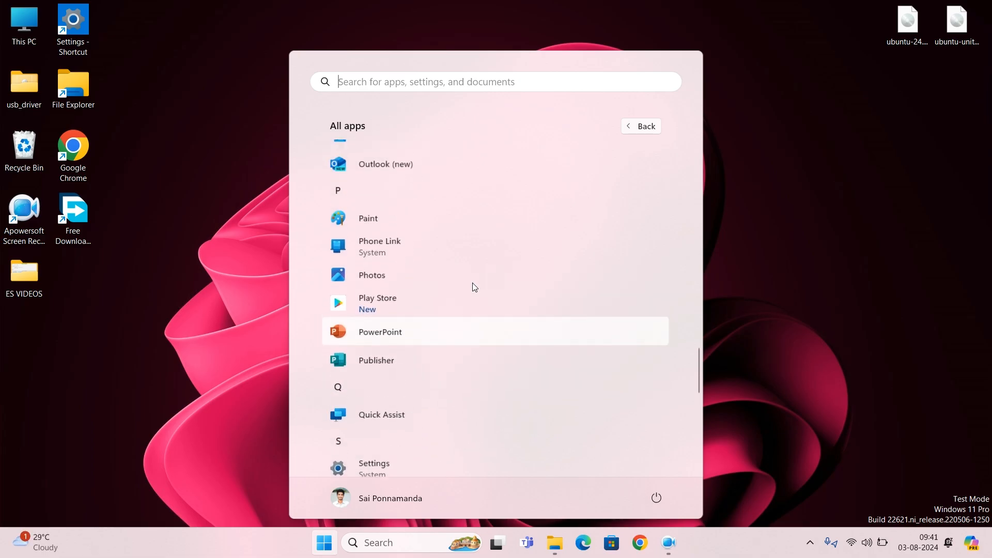
scroll(473, 284, up, 6)
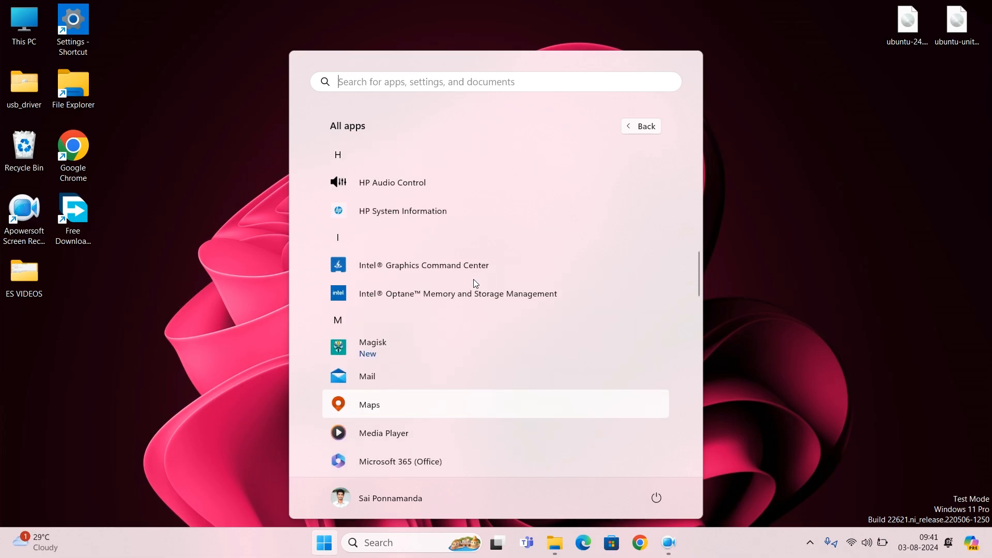
Step: Launch Magisk and turn on Zygisk and Enforce DenyList in its settings
click(423, 344)
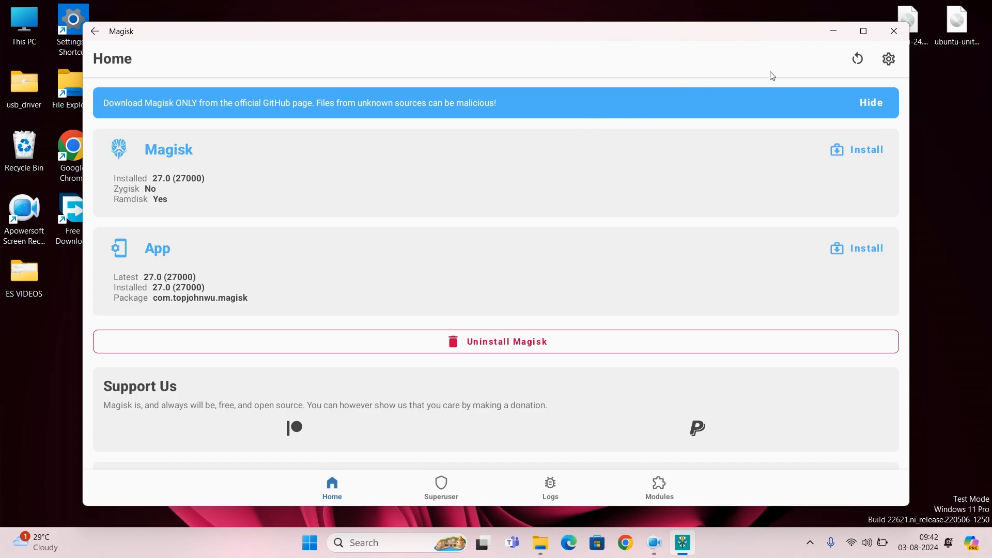
click(889, 59)
scroll(590, 185, down, 10)
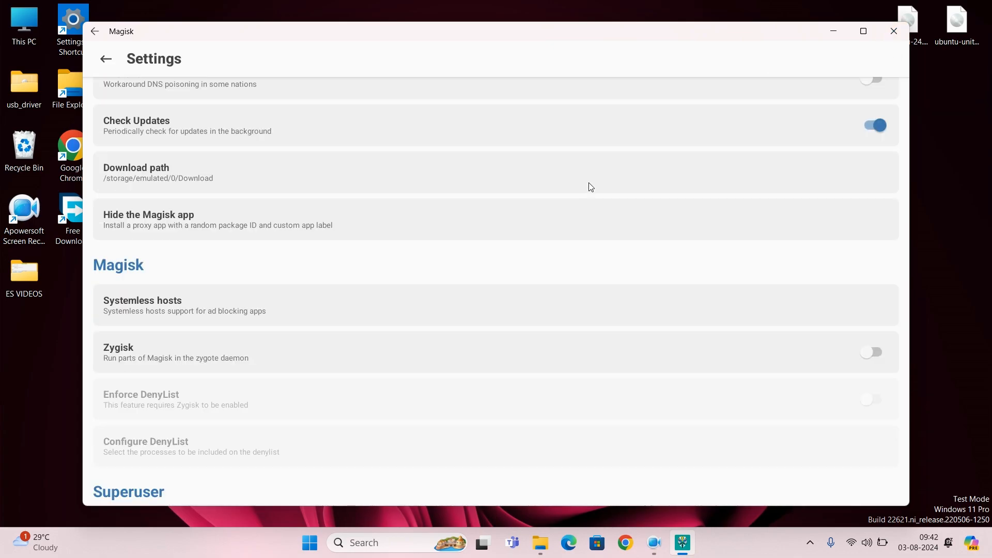
scroll(827, 191, up, 2)
click(855, 181)
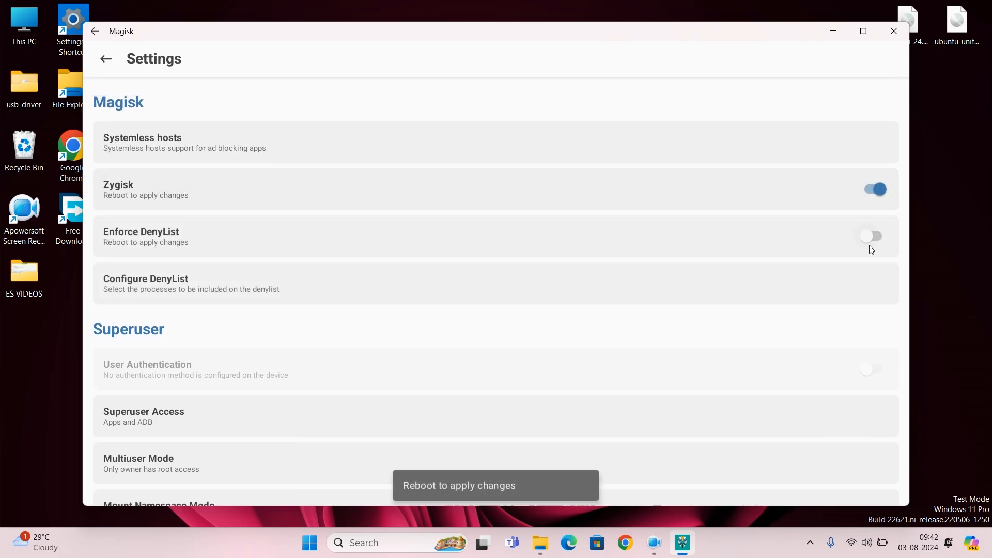
click(871, 242)
Step: Return to Magisk's home page and reboot to apply the changes
click(100, 62)
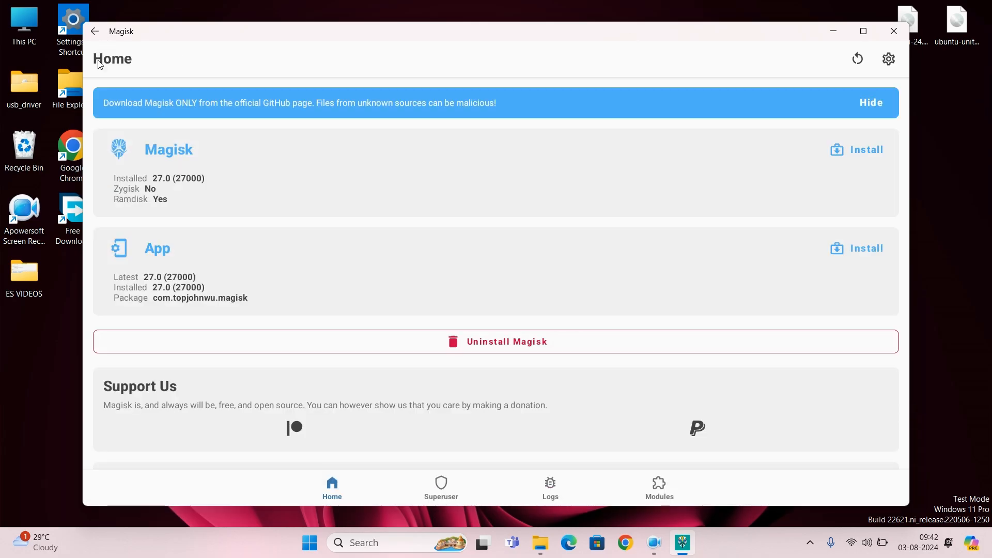
click(857, 69)
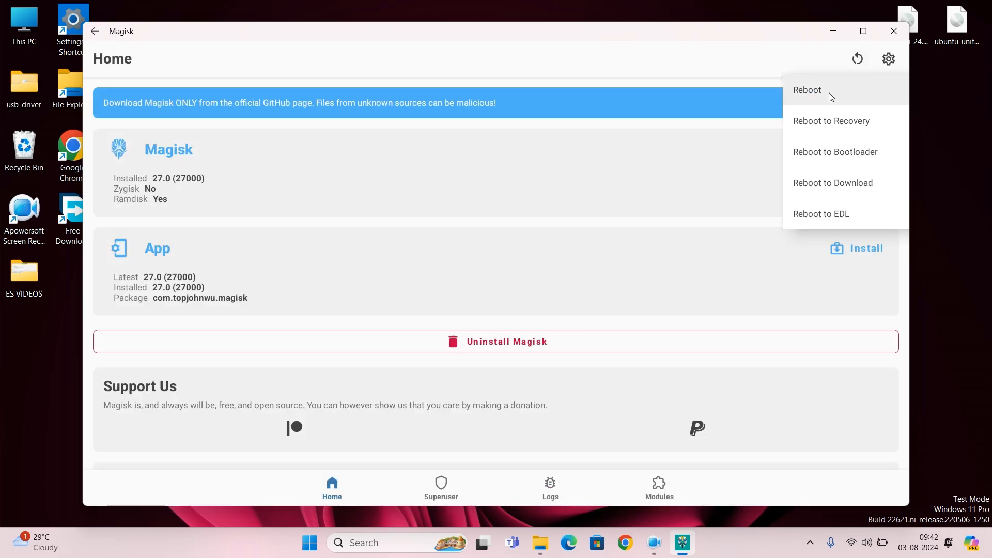
click(829, 93)
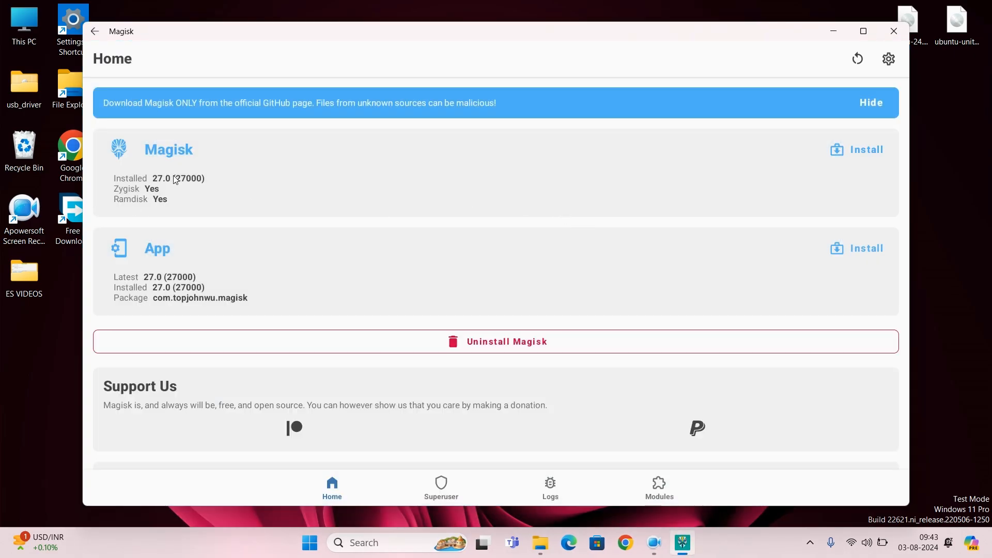
Step: Maximize Magisk and check the Superuser, Logs and Modules tabs
click(864, 31)
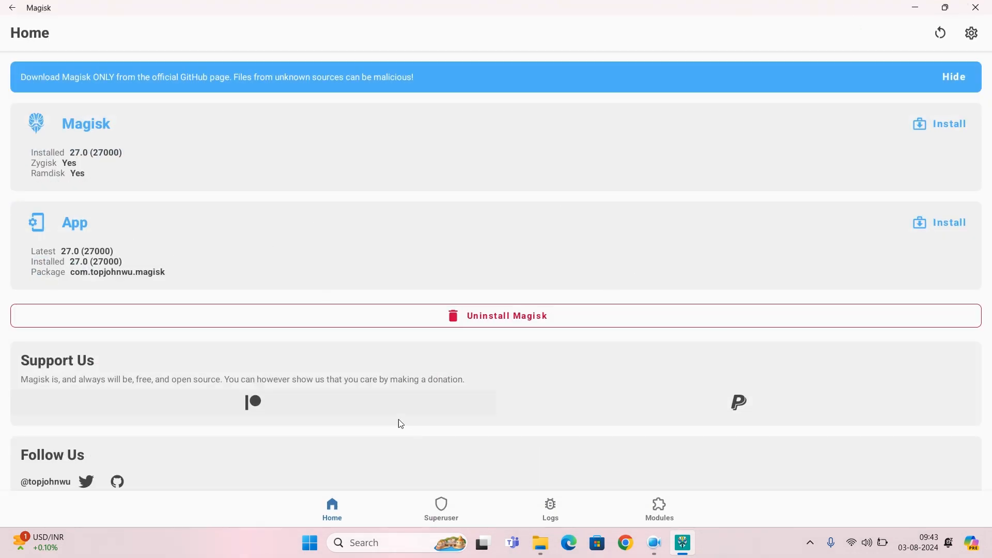
click(441, 510)
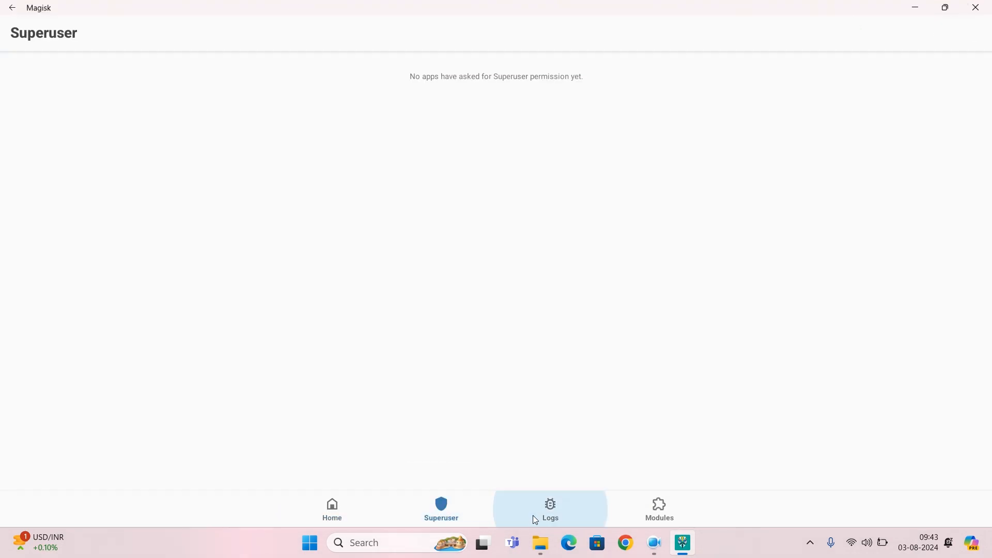
click(535, 519)
click(657, 509)
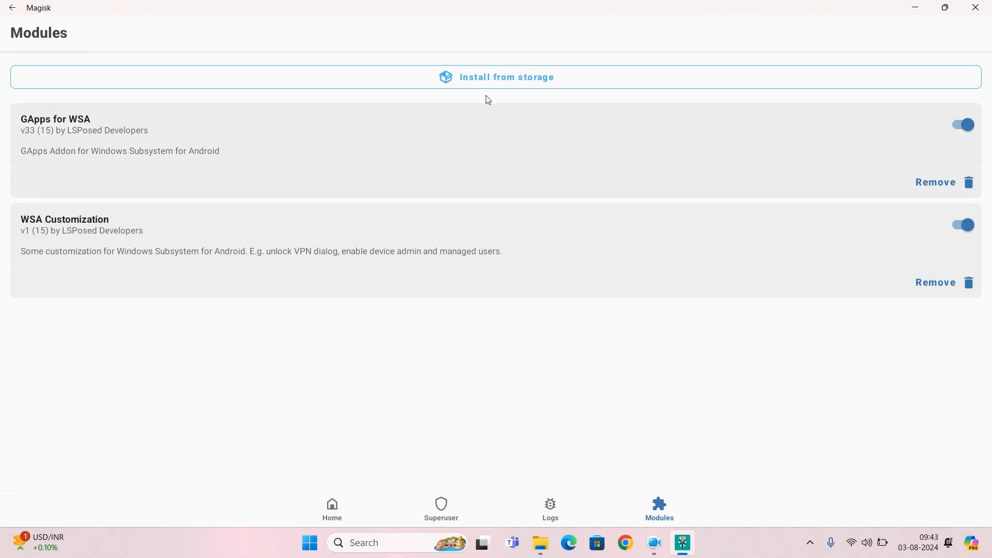
Step: Open Install from storage and browse the empty Downloads folder
click(474, 88)
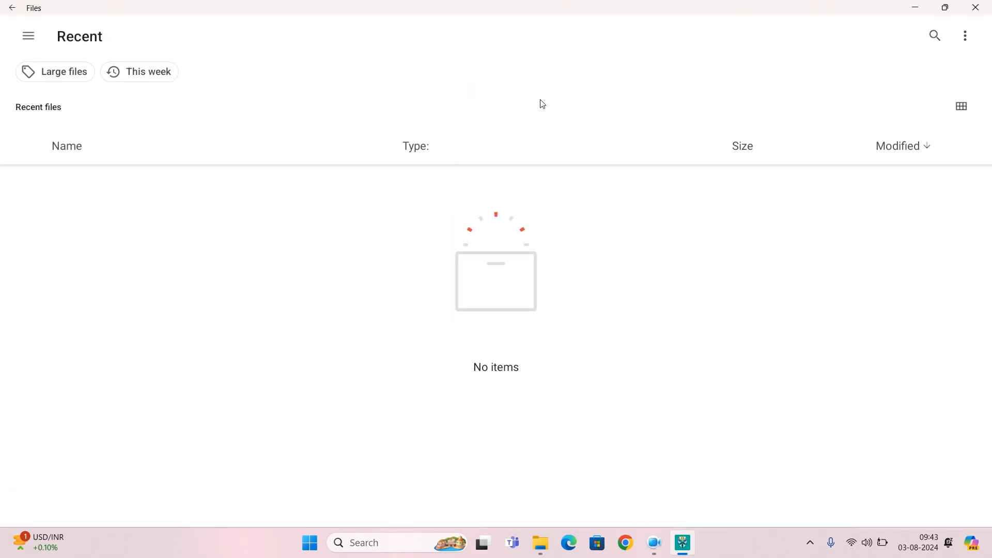
click(30, 37)
click(69, 104)
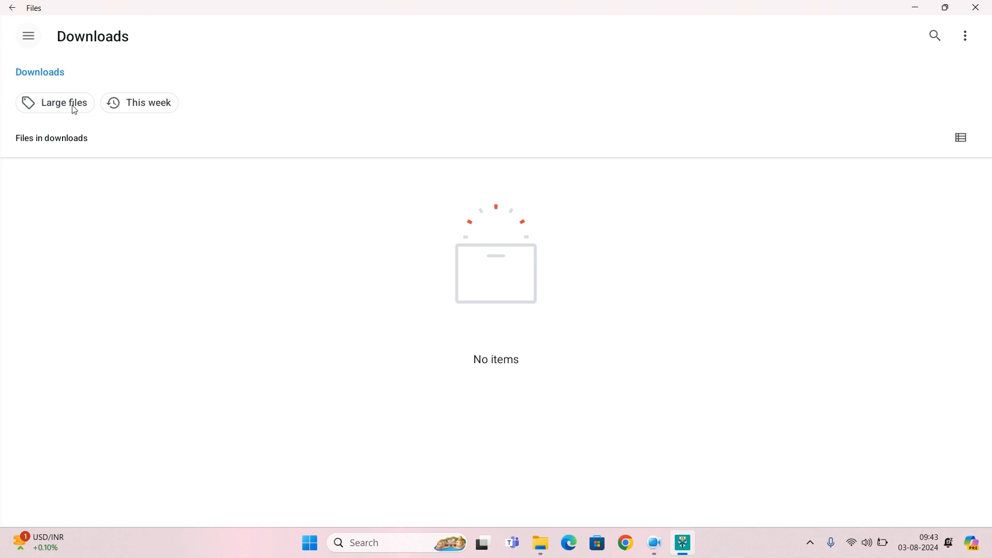
Step: Close the file picker and launch Play Store by searching 'play' in All apps
click(976, 7)
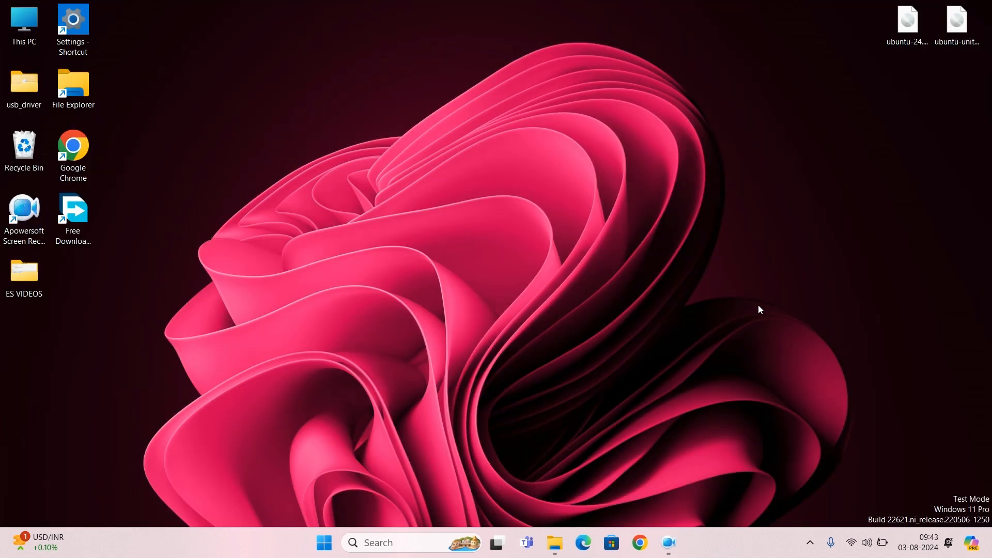
click(324, 543)
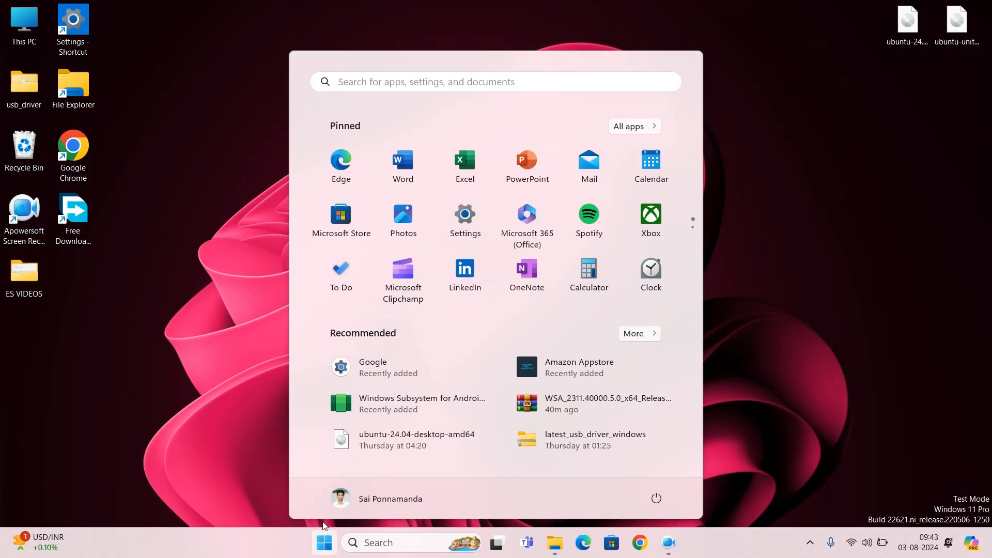
click(633, 126)
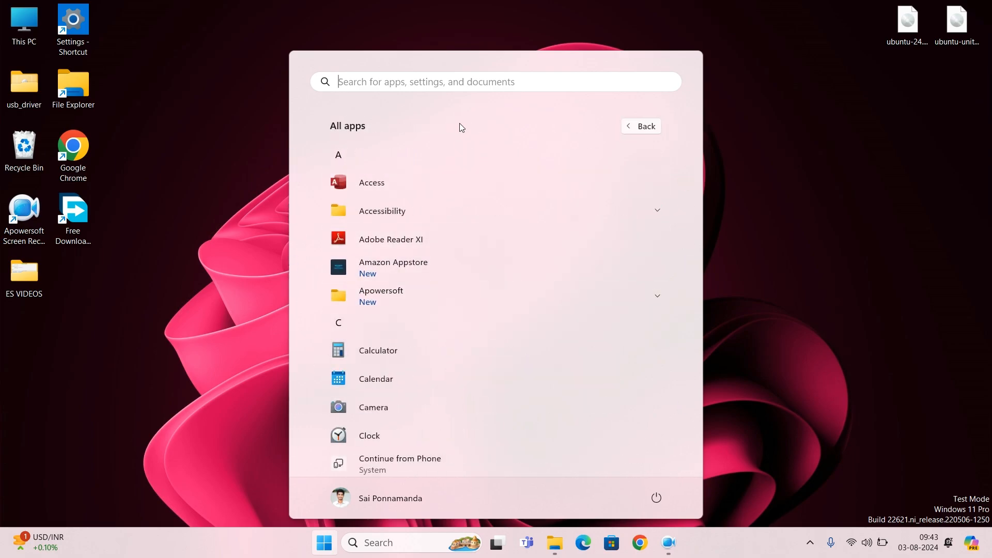
click(476, 84)
text(play)
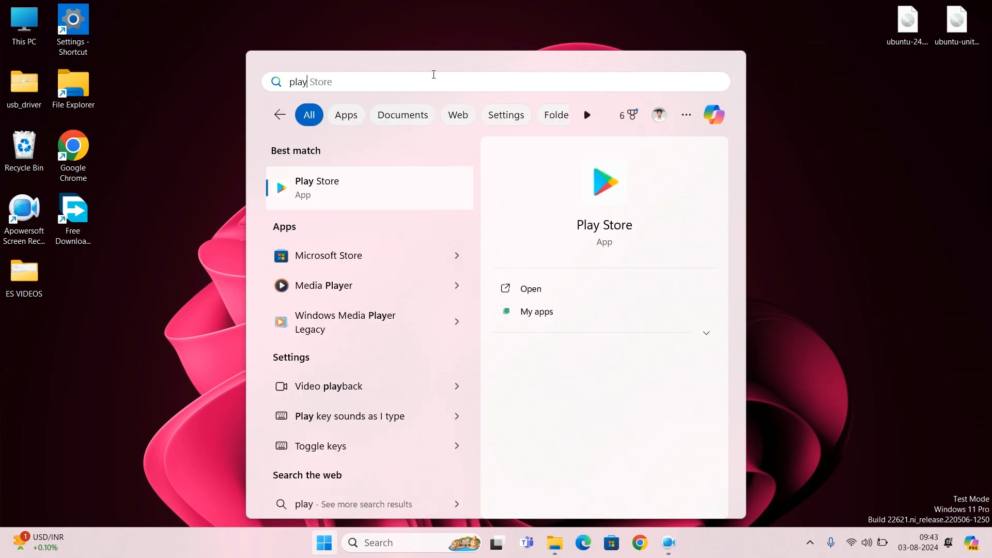
click(533, 289)
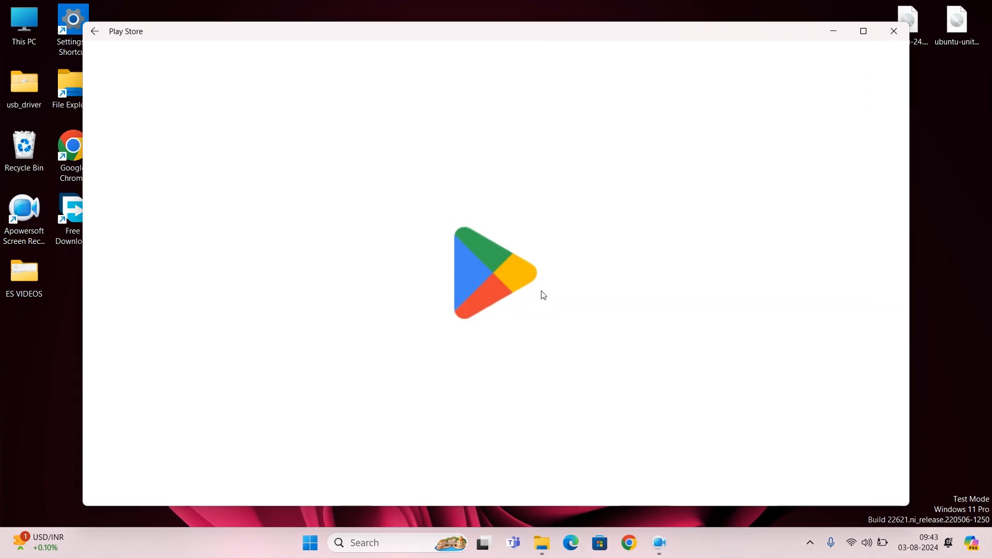
Step: Sign in with the Google account's e-mail and password and accept the terms
click(545, 363)
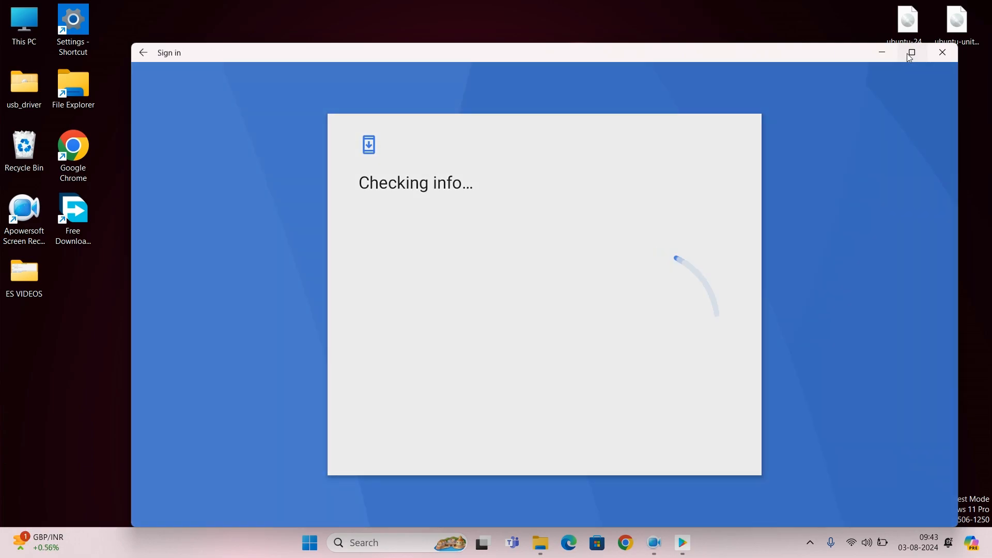
click(913, 53)
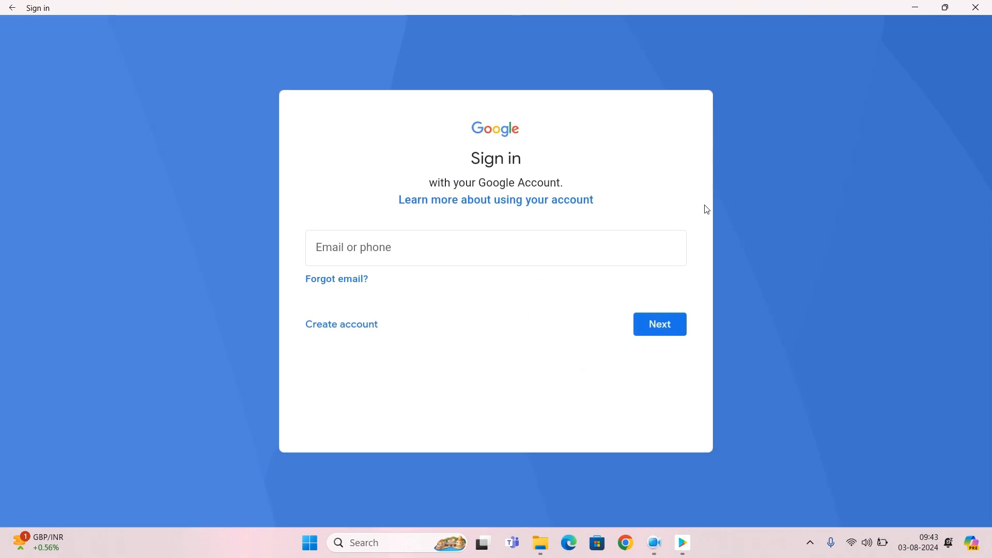
click(538, 254)
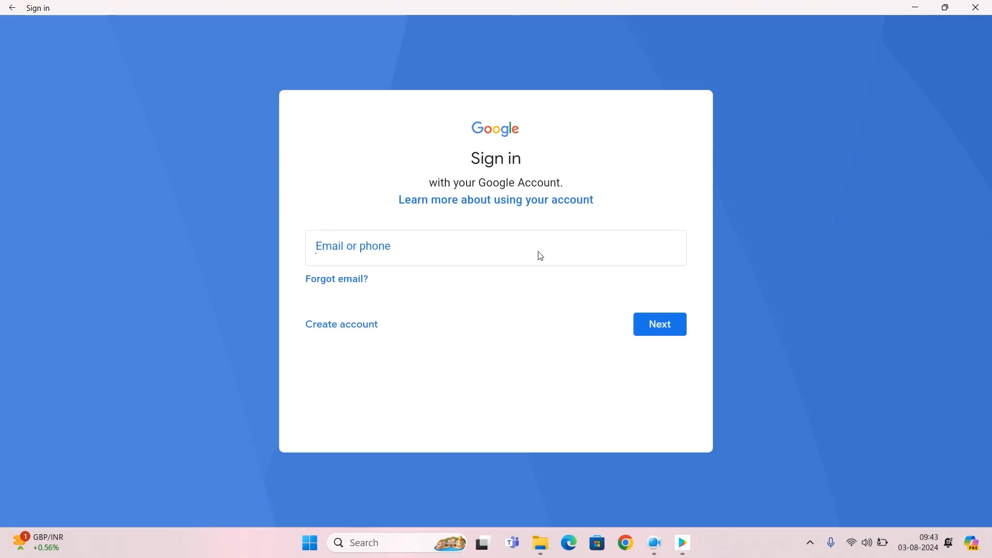
text(prin)
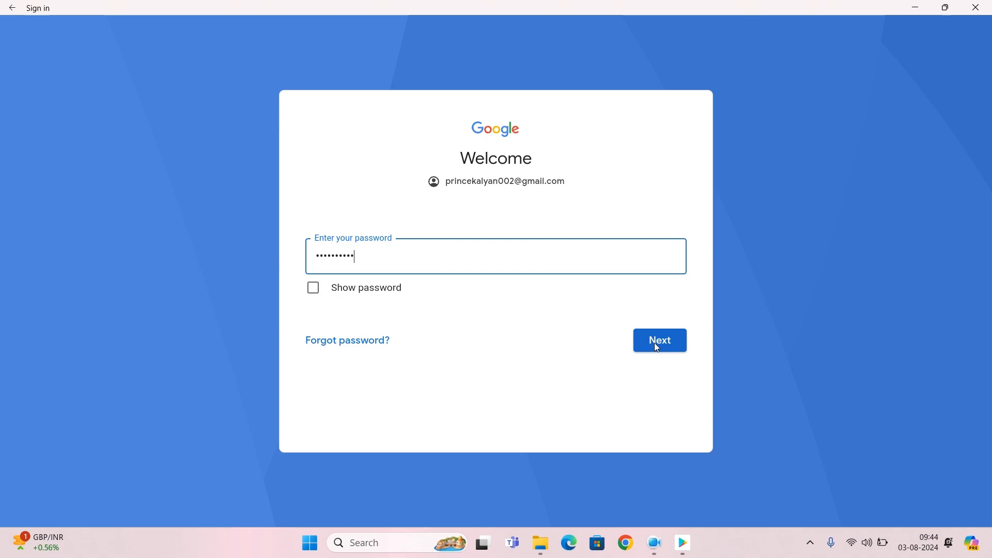
click(654, 342)
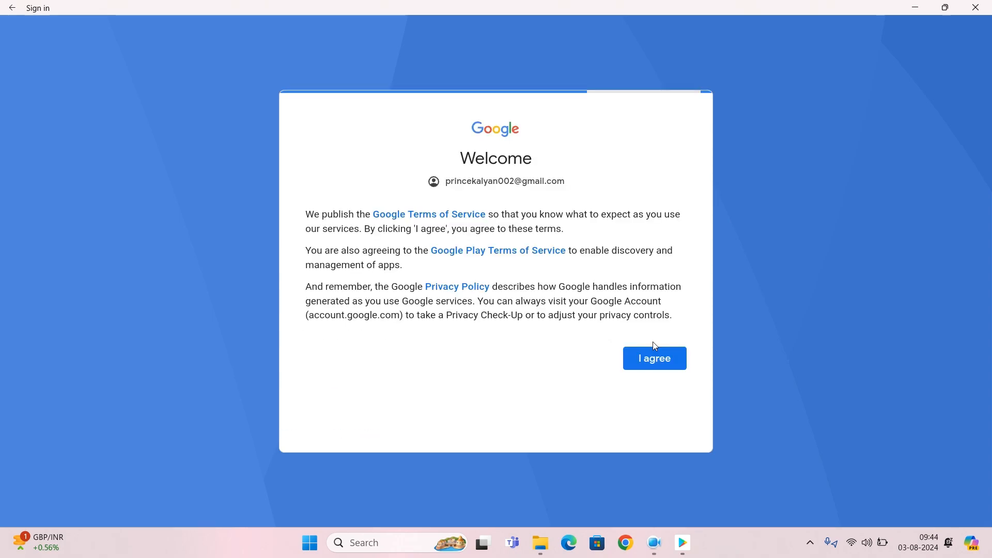
click(663, 362)
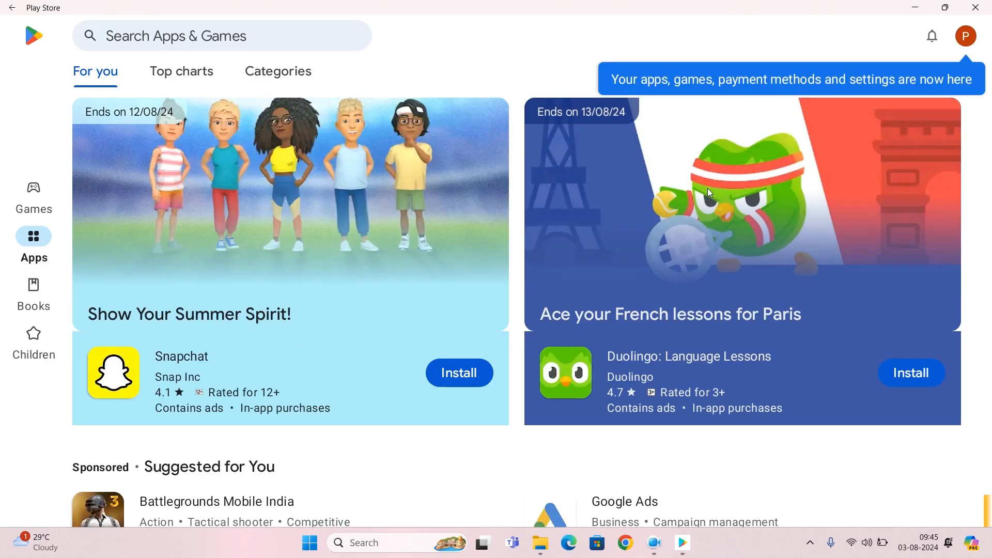
Step: Search the store for 'chrome' and install Google Chrome
click(260, 38)
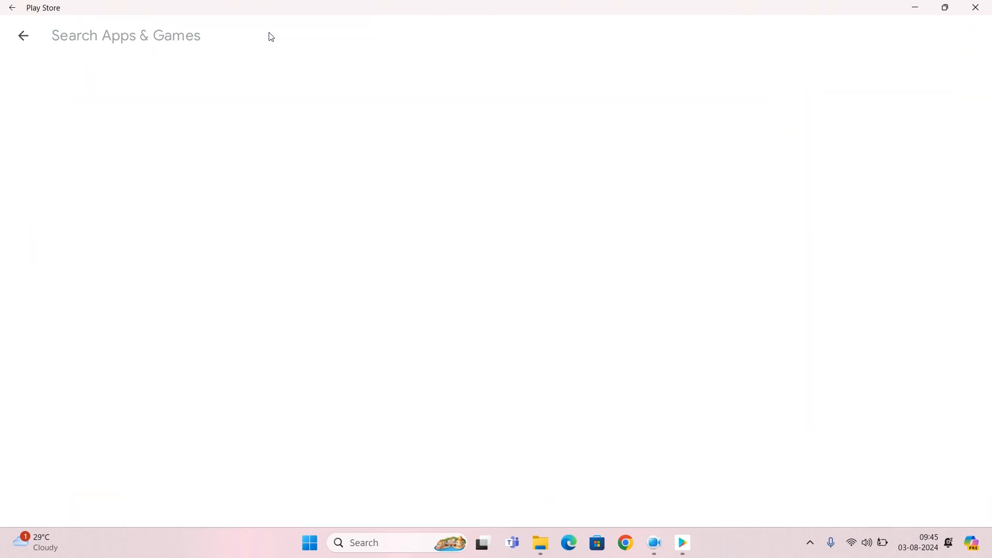
text(chrome)
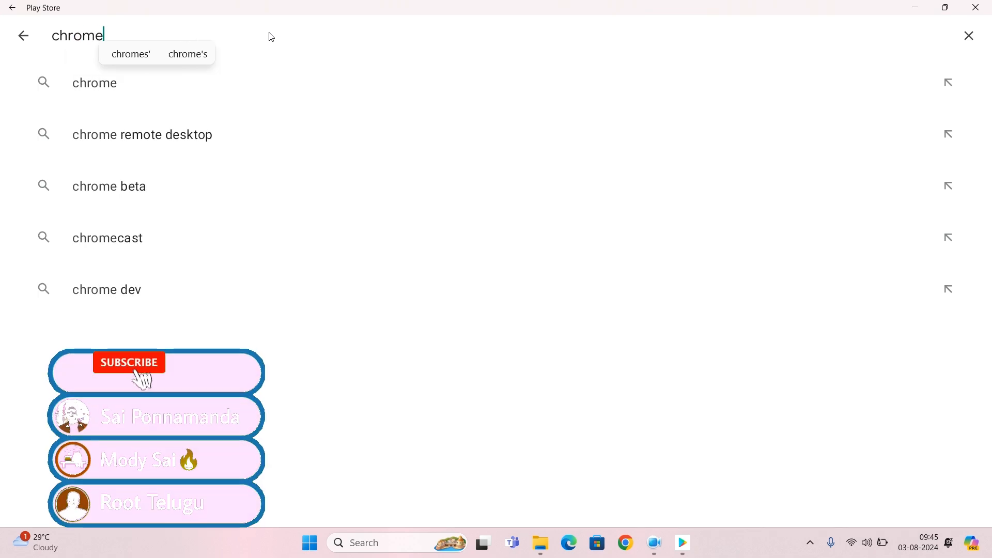
key(Return)
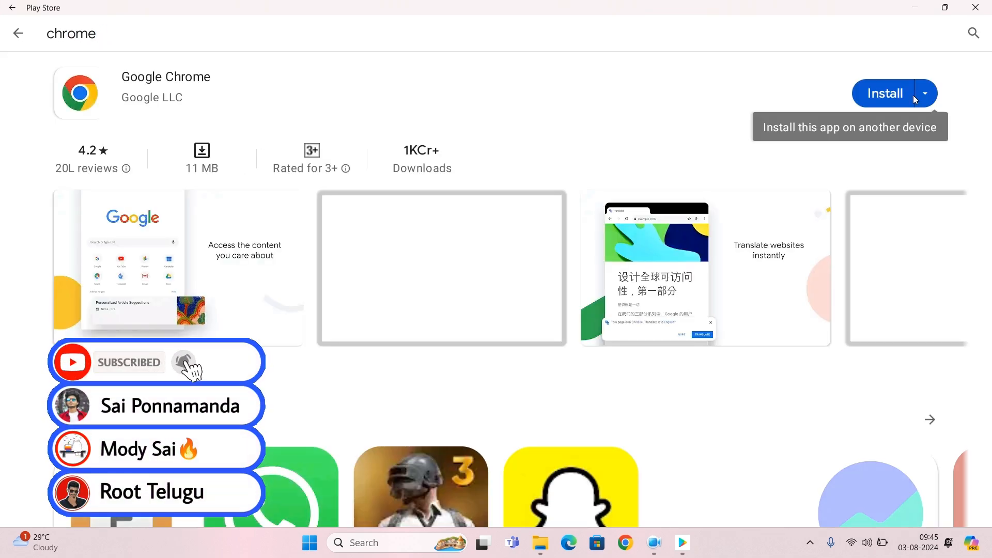
click(916, 98)
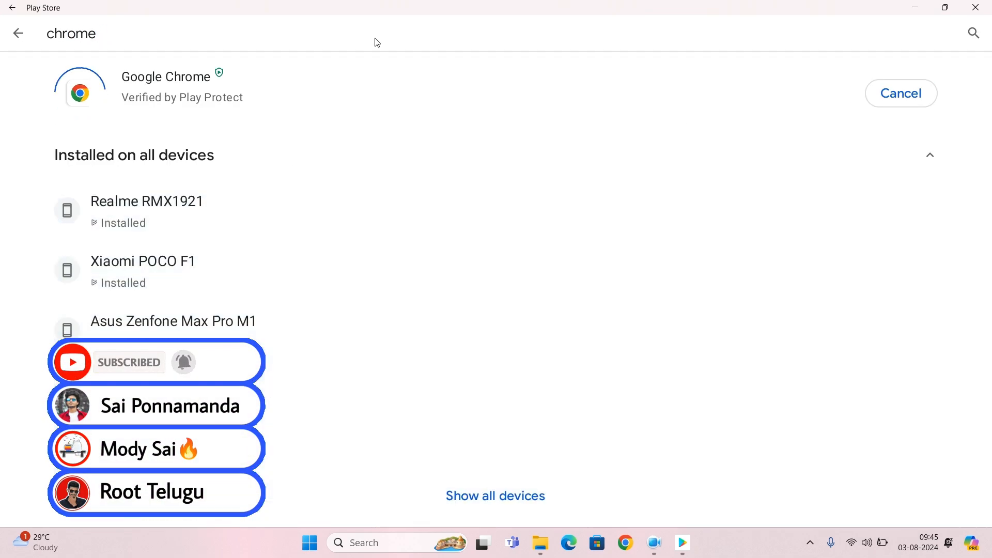
Step: Search for 'google' and start updating the Google app
click(377, 41)
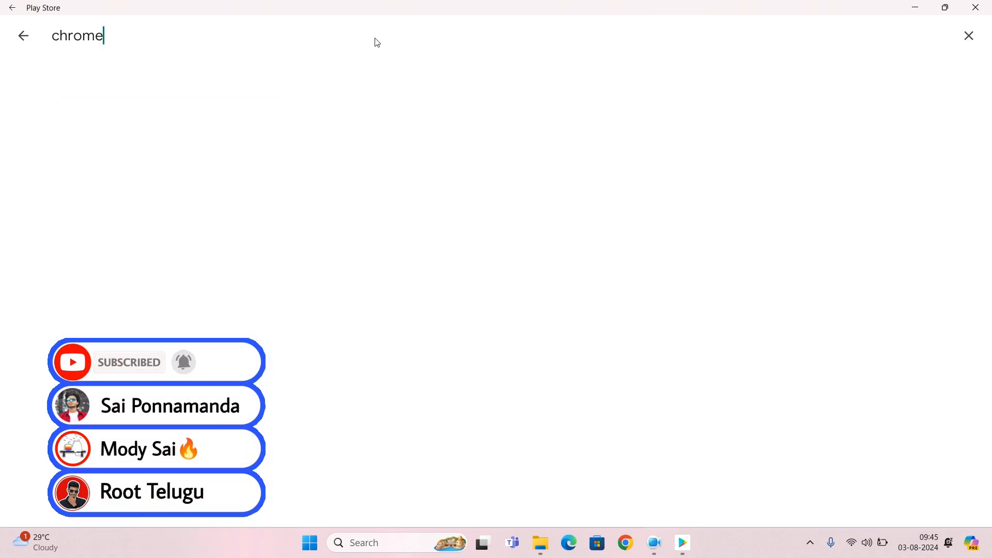
key(BackSpace)
key(BackSpace)
key(BackSpace)
key(BackSpace)
key(BackSpace)
key(BackSpace)
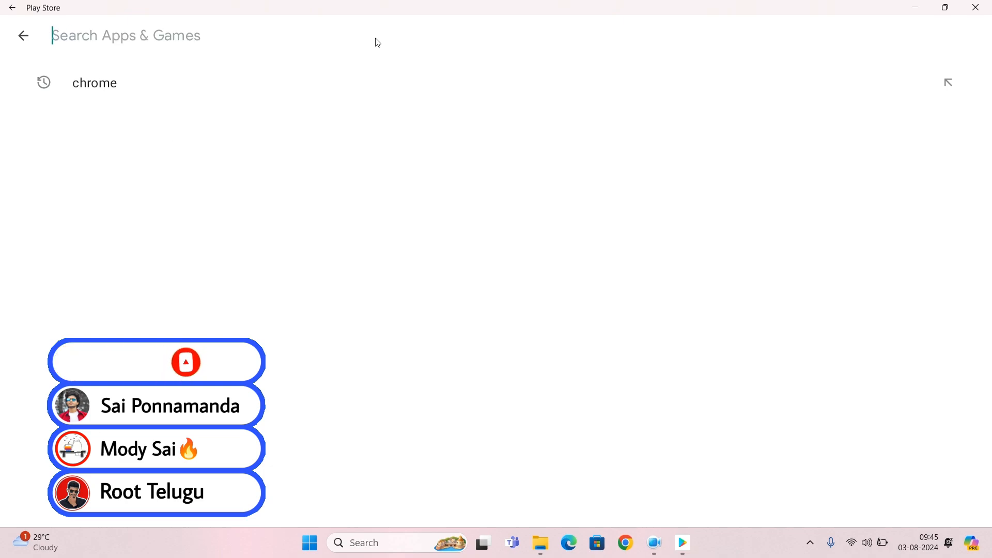
text(googl)
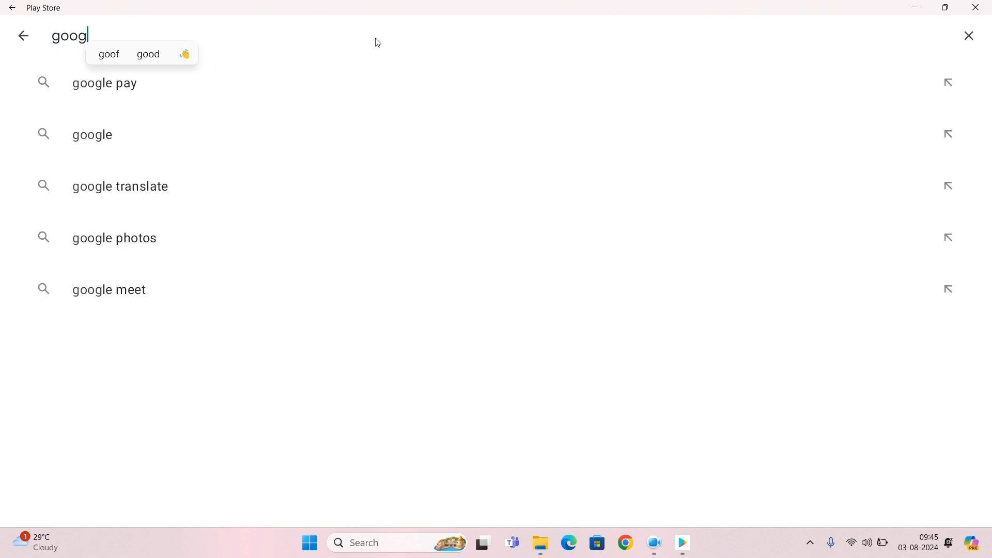
text(e)
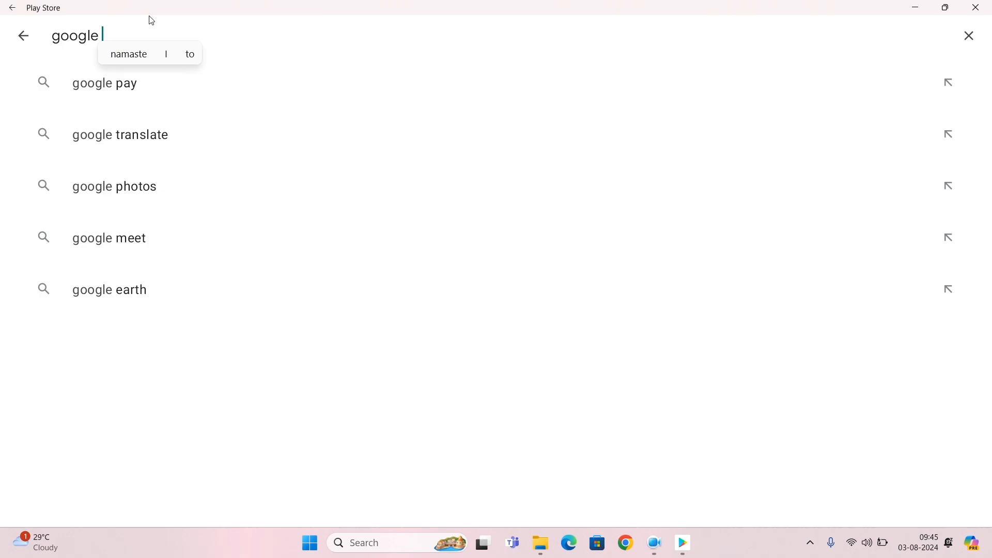
key(Return)
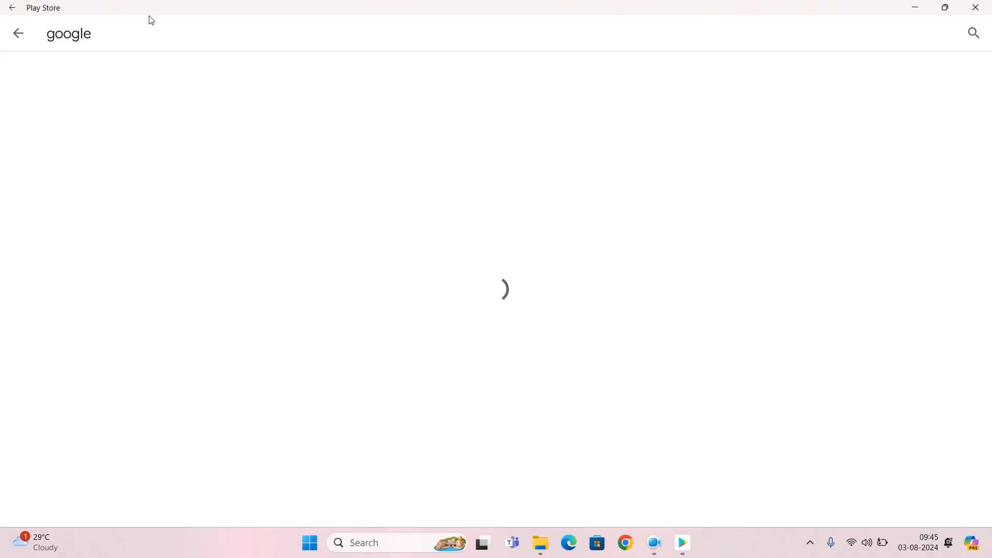
click(218, 305)
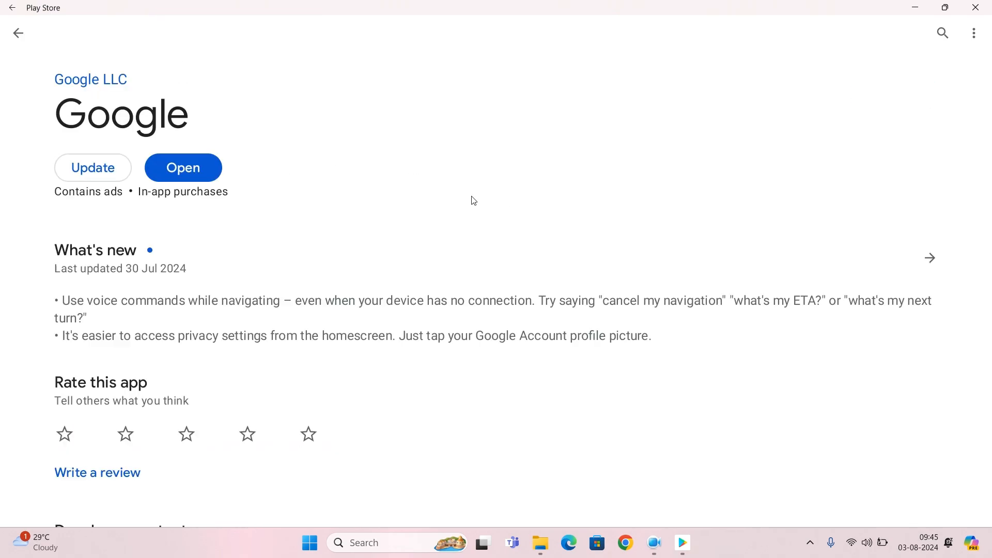
click(92, 167)
Step: Browse the google search results and glance at the Google Slides details page
click(18, 33)
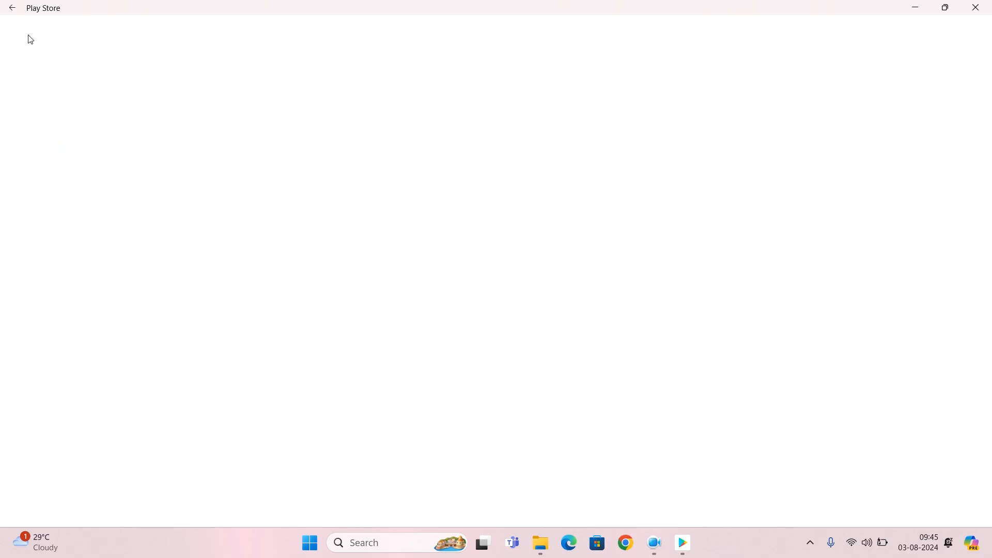
scroll(238, 271, down, 5)
scroll(224, 277, down, 10)
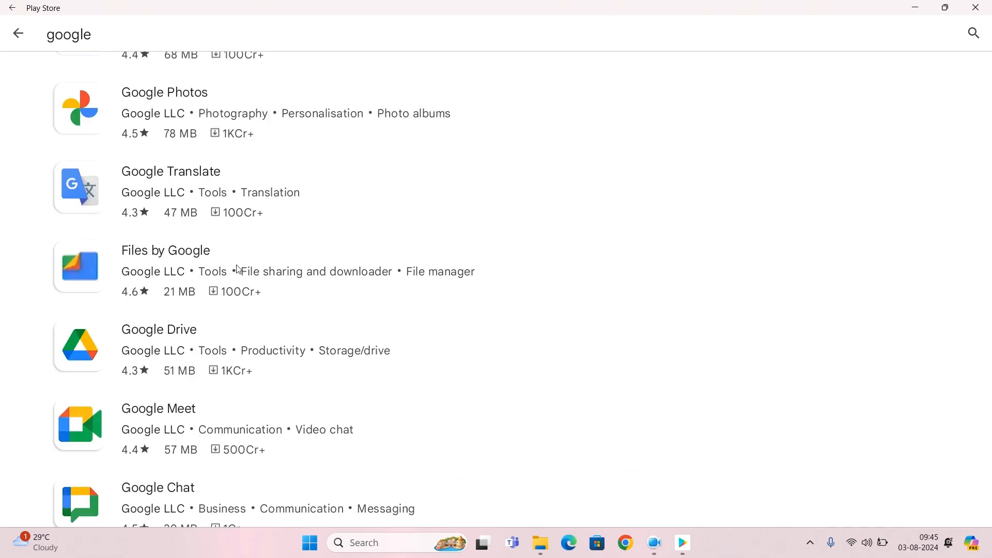
scroll(265, 275, down, 15)
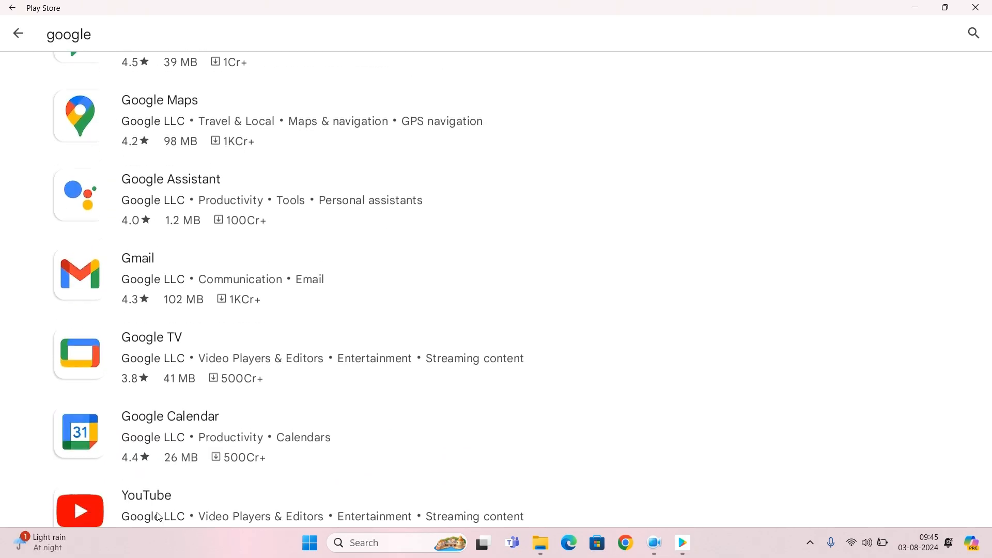
scroll(282, 265, down, 10)
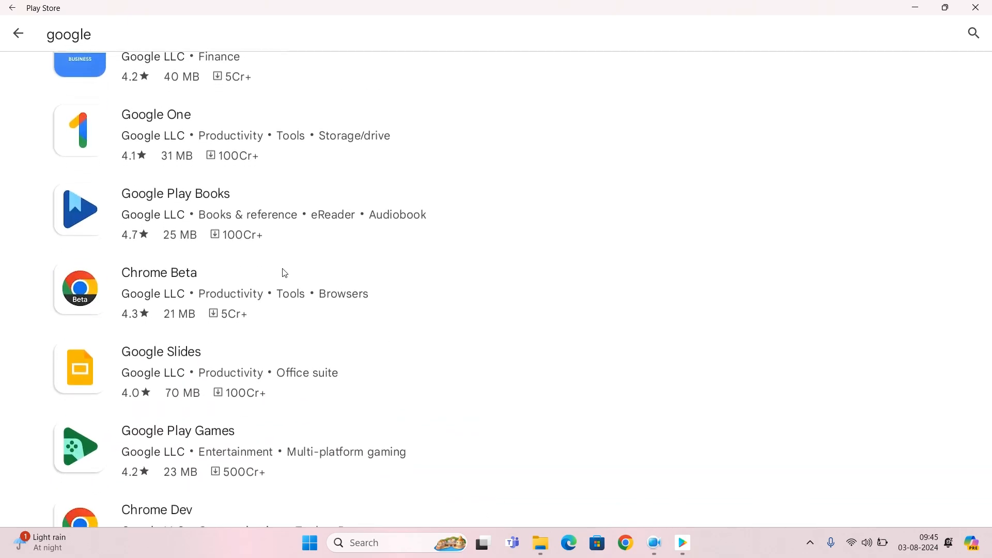
scroll(283, 259, down, 10)
scroll(281, 257, up, 6)
click(130, 208)
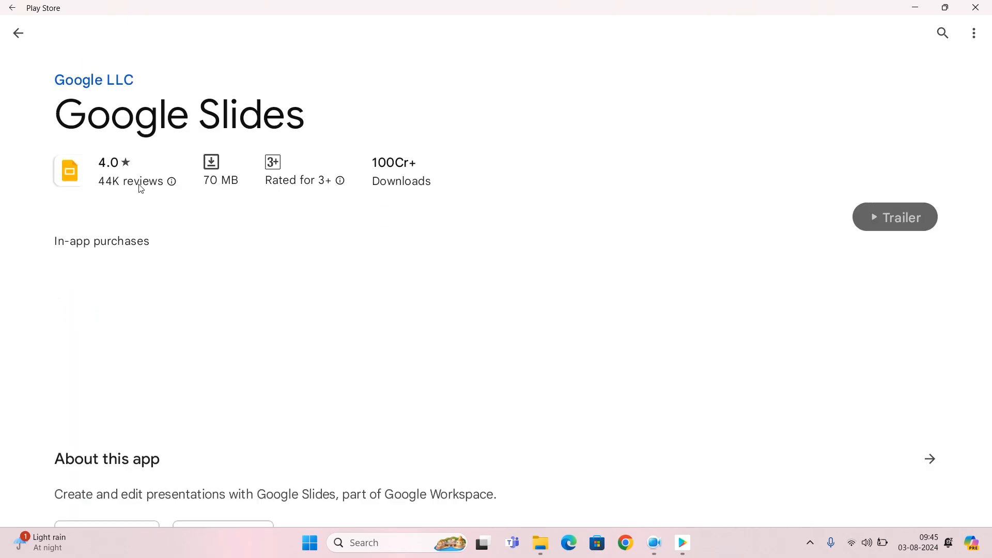
click(18, 33)
Step: Scroll the results and open Google Chrome's app page
scroll(253, 240, down, 5)
scroll(250, 236, down, 10)
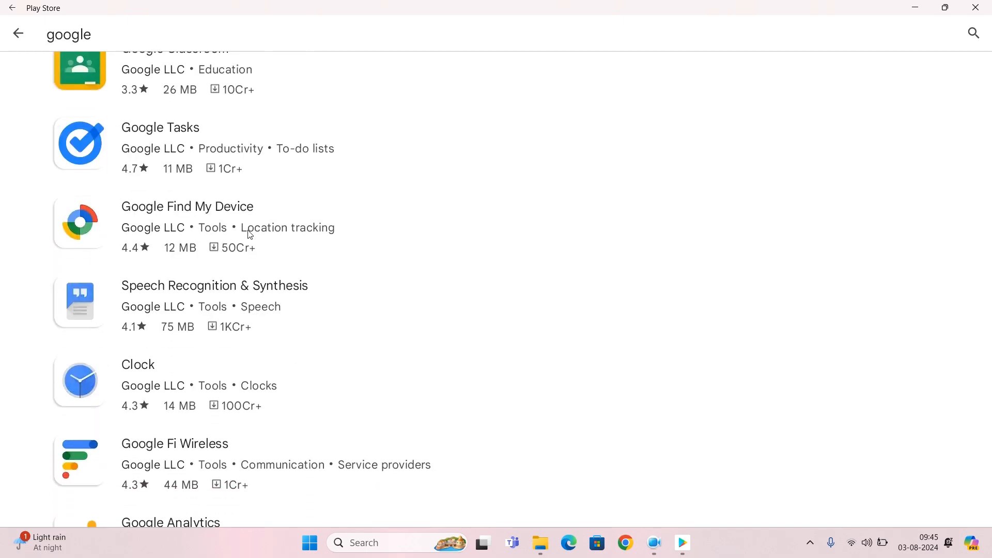
scroll(359, 232, down, 12)
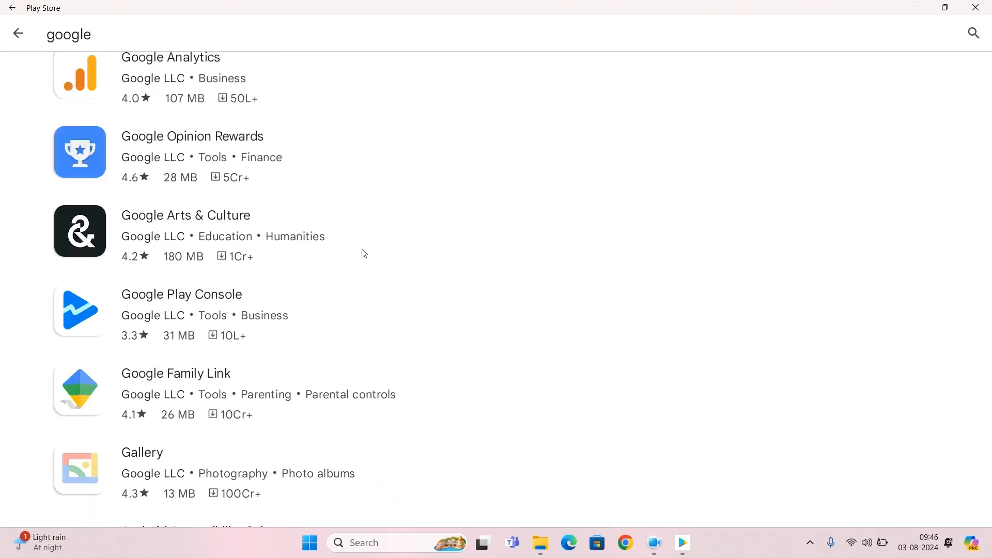
scroll(360, 239, down, 15)
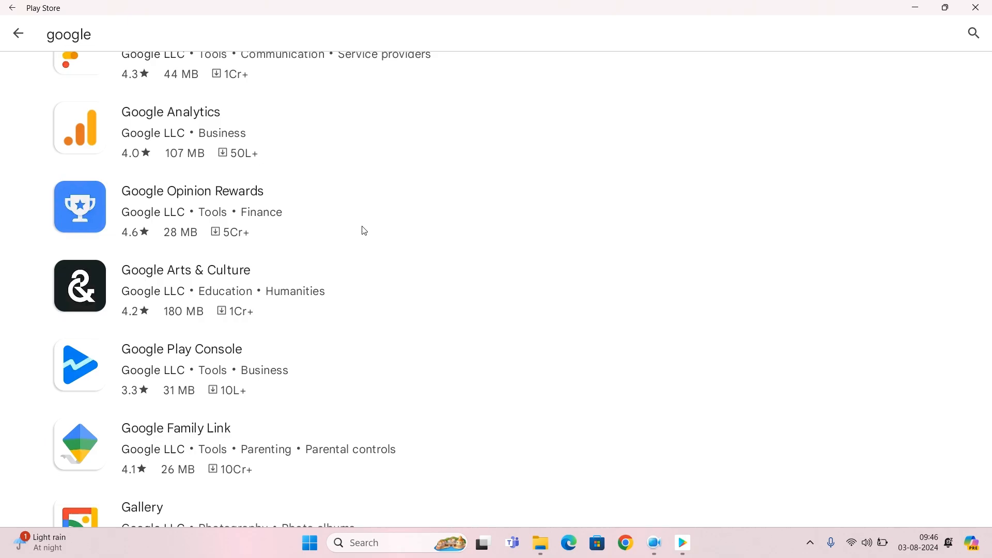
scroll(373, 227, up, 20)
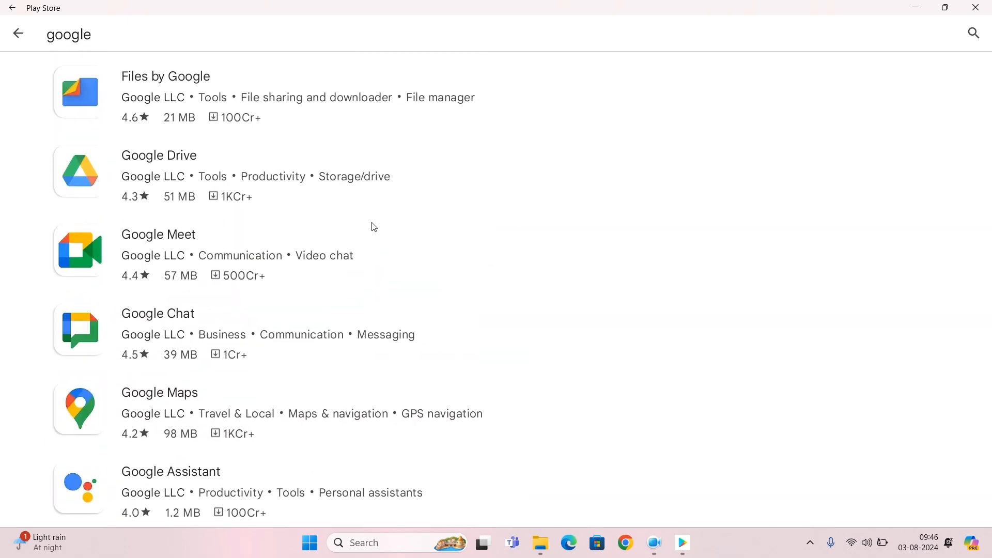
click(269, 374)
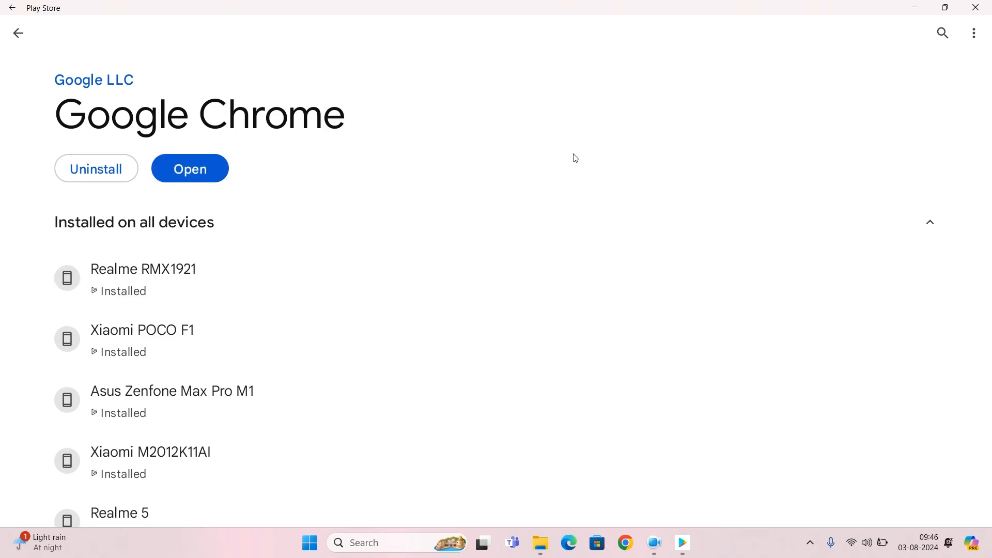
Step: Launch Chrome and finish first-run setup with the existing Google account and sync on
click(947, 8)
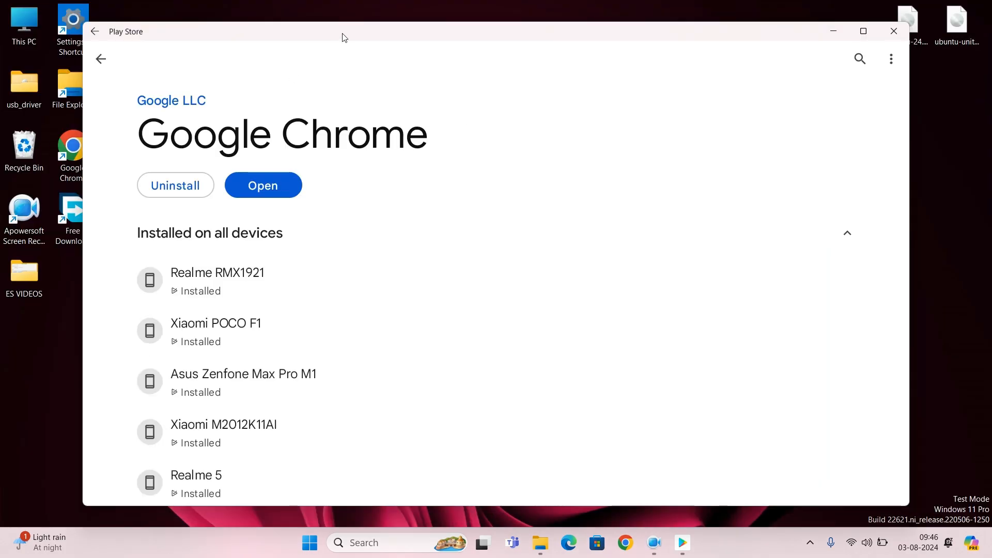
drag(345, 37, 398, 42)
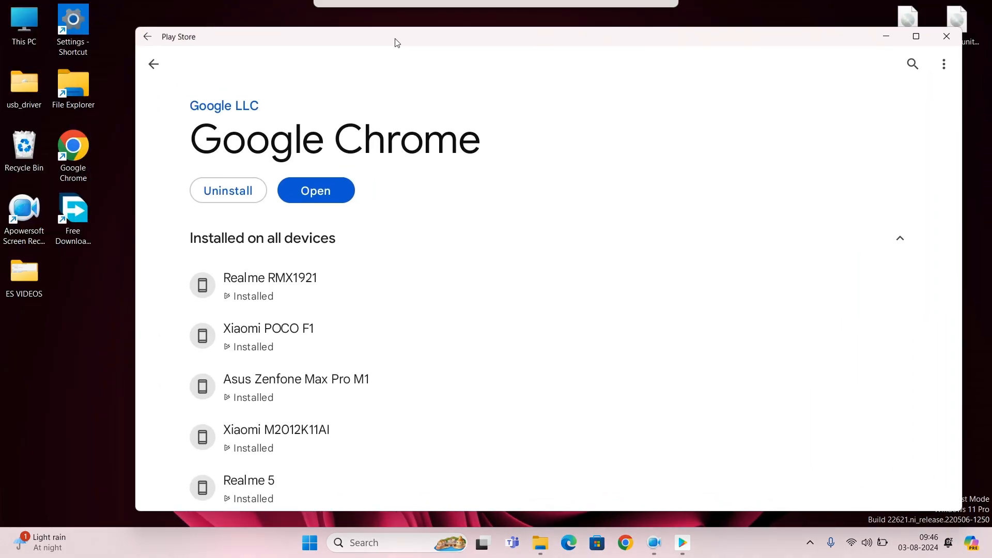
click(313, 190)
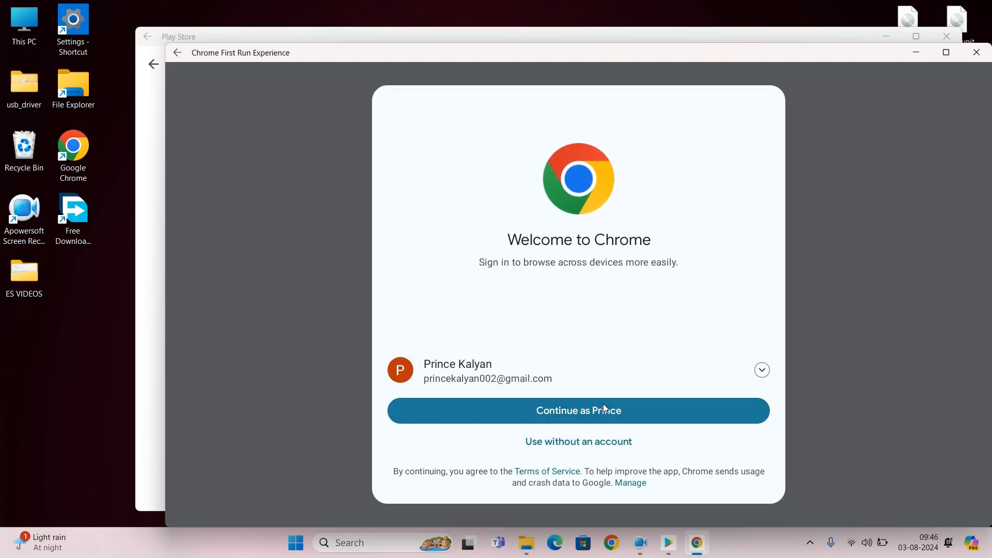
click(603, 406)
click(738, 480)
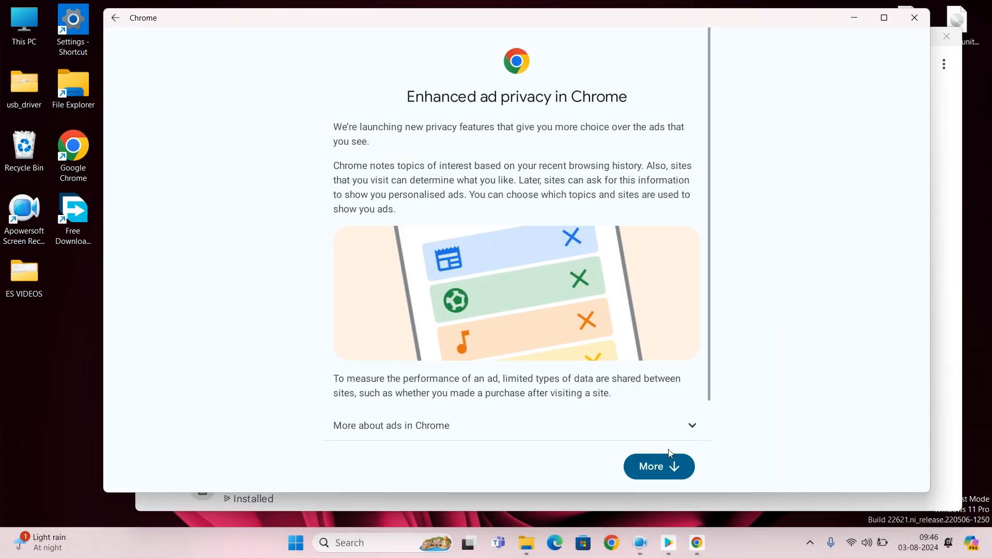
click(670, 456)
Step: Search the web for 'm repo' and look over the results
click(318, 73)
text(m repo)
key(Return)
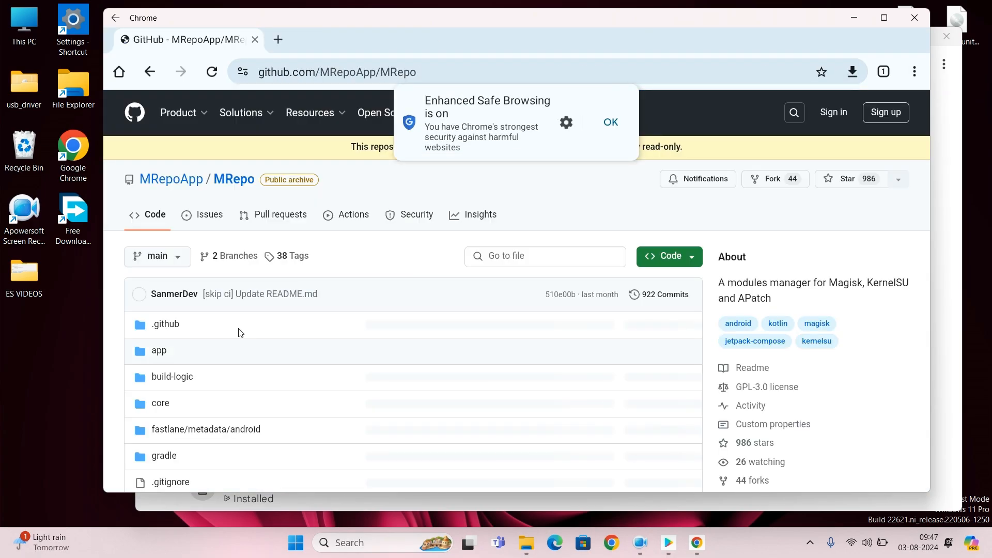
scroll(494, 300, down, 10)
scroll(493, 300, up, 10)
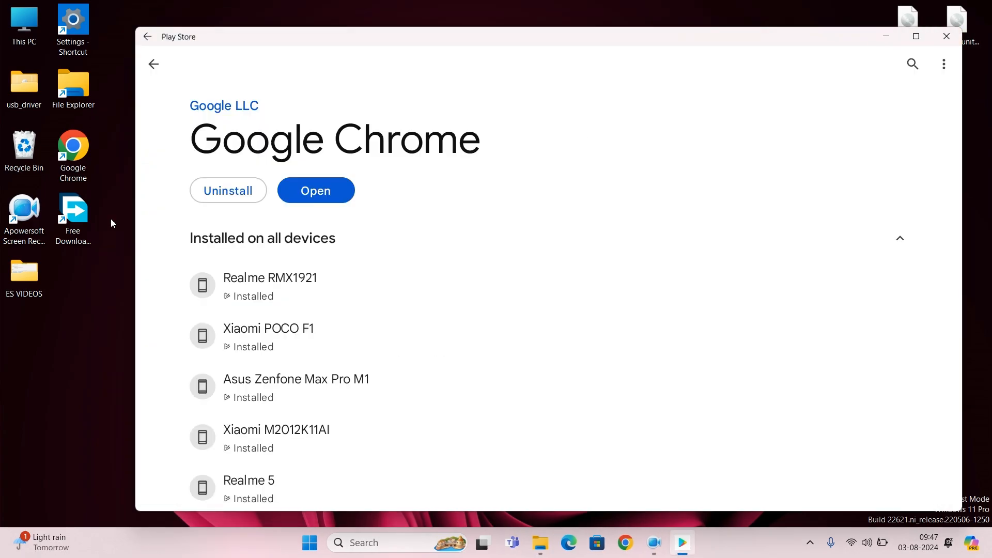
Step: Search Play Store for 'filr' and open the installed File Manager app
text(filr)
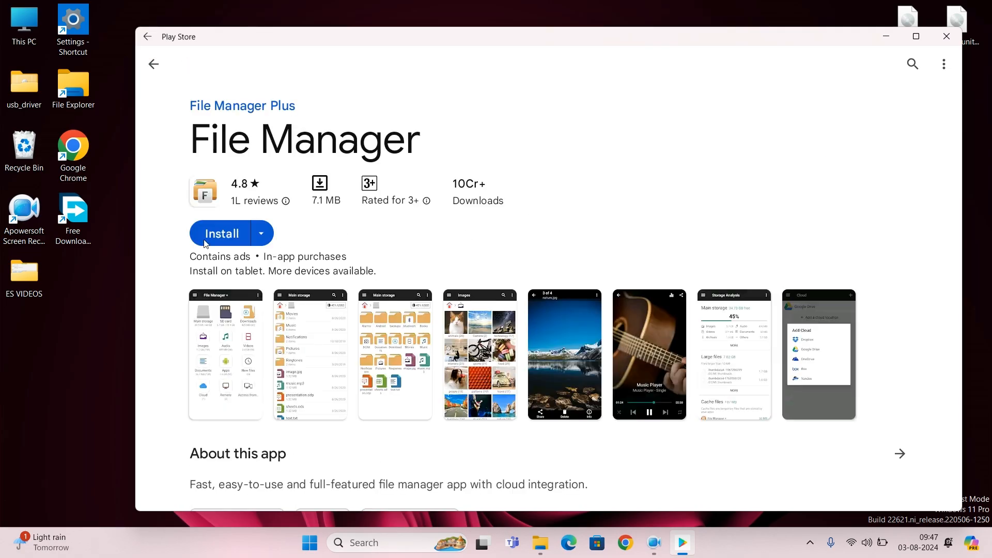
click(227, 233)
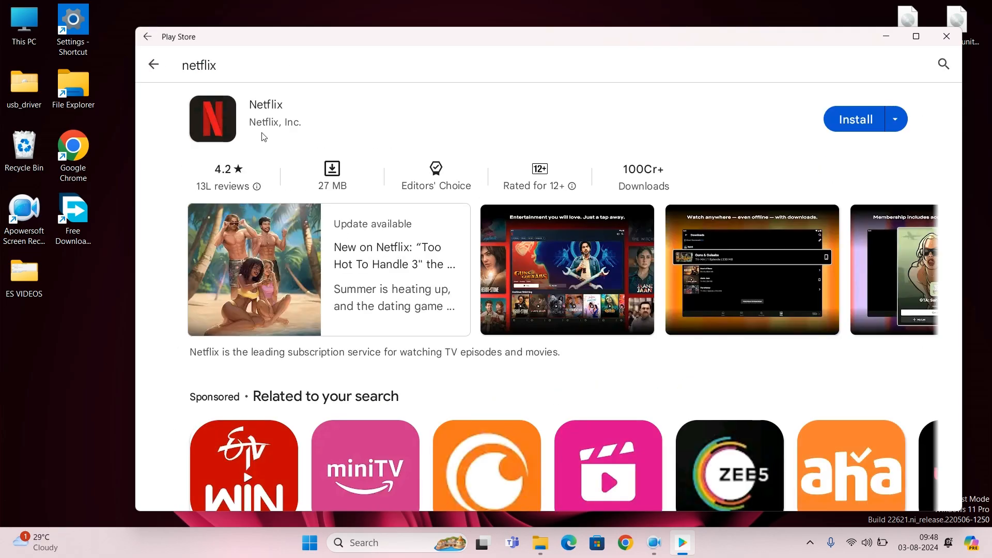
scroll(545, 303, down, 6)
scroll(545, 303, up, 6)
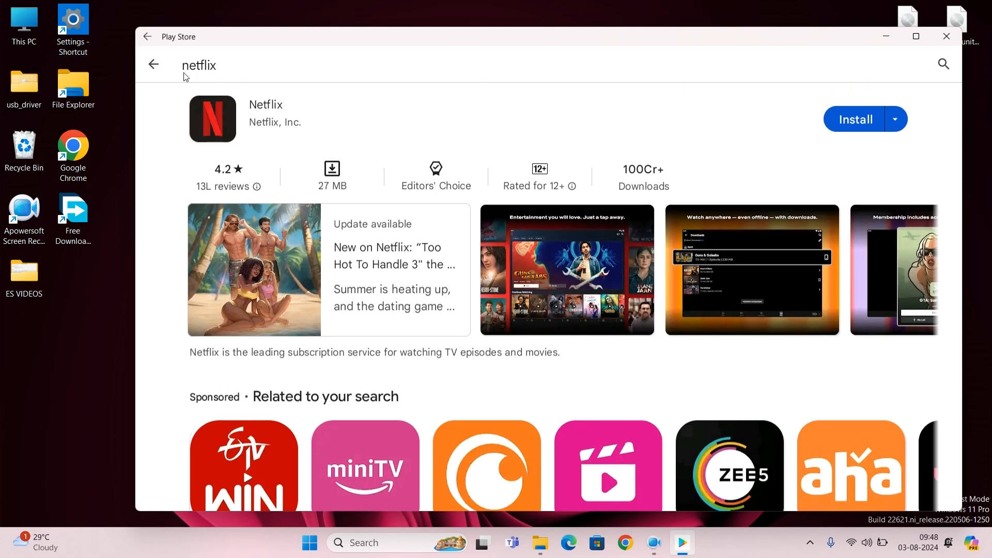
click(154, 65)
click(430, 77)
Step: Grant File Manager all-files access and browse MRepo-main.zip in Downloads to its .github folder
click(315, 191)
click(667, 371)
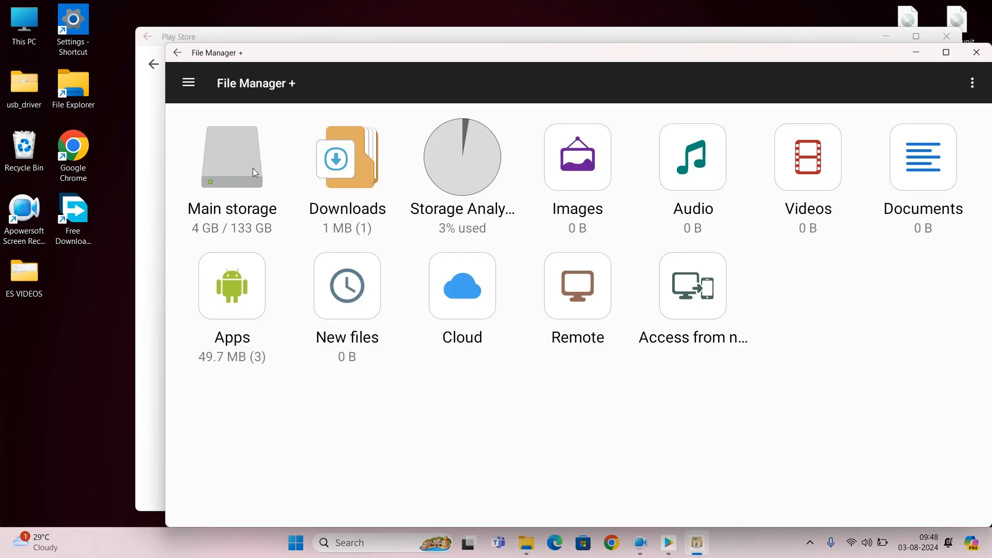
click(350, 154)
click(310, 155)
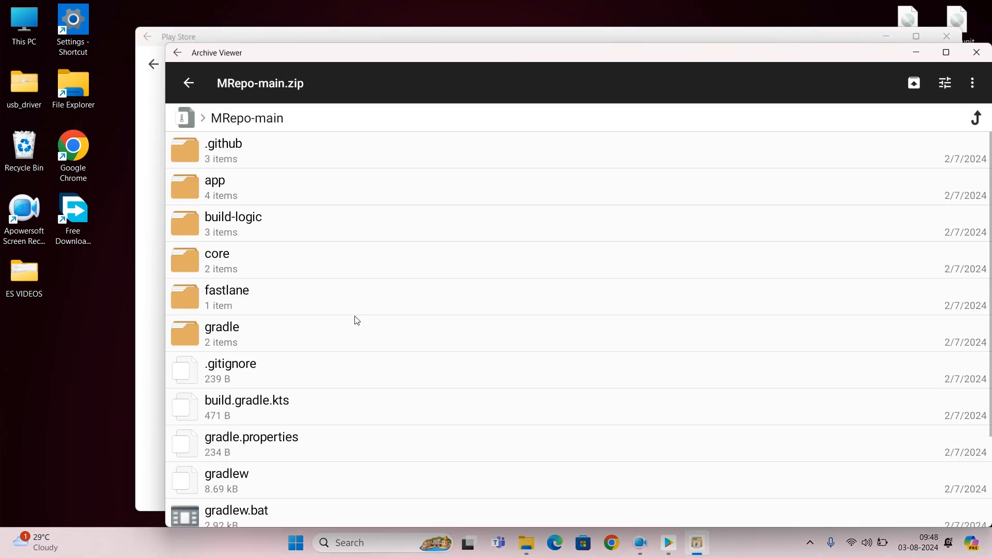
click(223, 147)
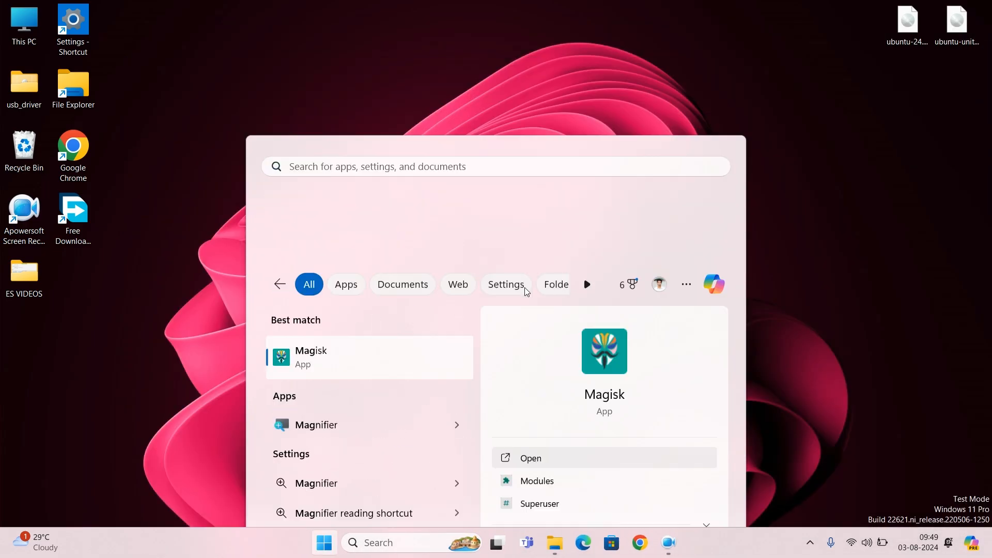
Step: Launch Android Chrome via Windows search 'chro' and dismiss its first-run and notification prompts
click(11, 8)
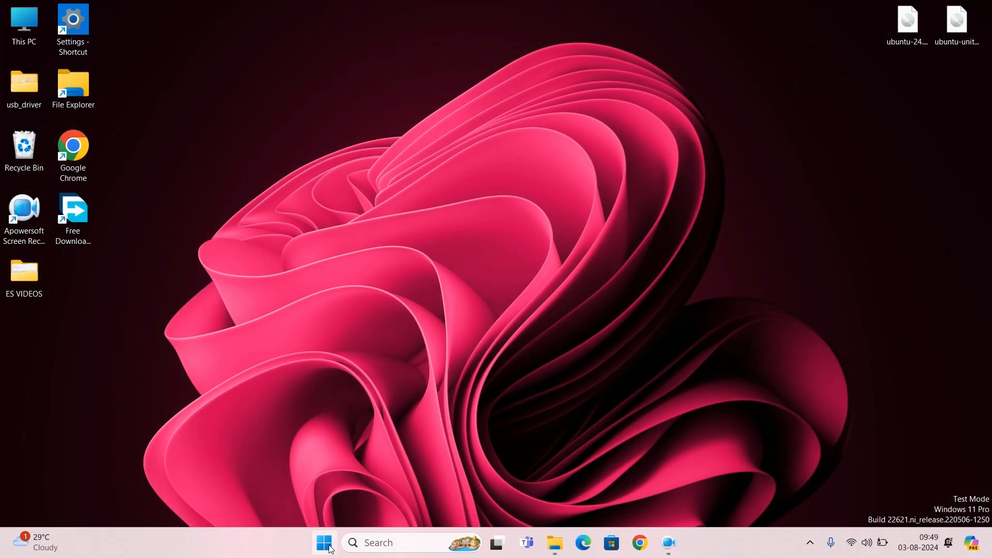
key(super)
text(chro)
click(360, 242)
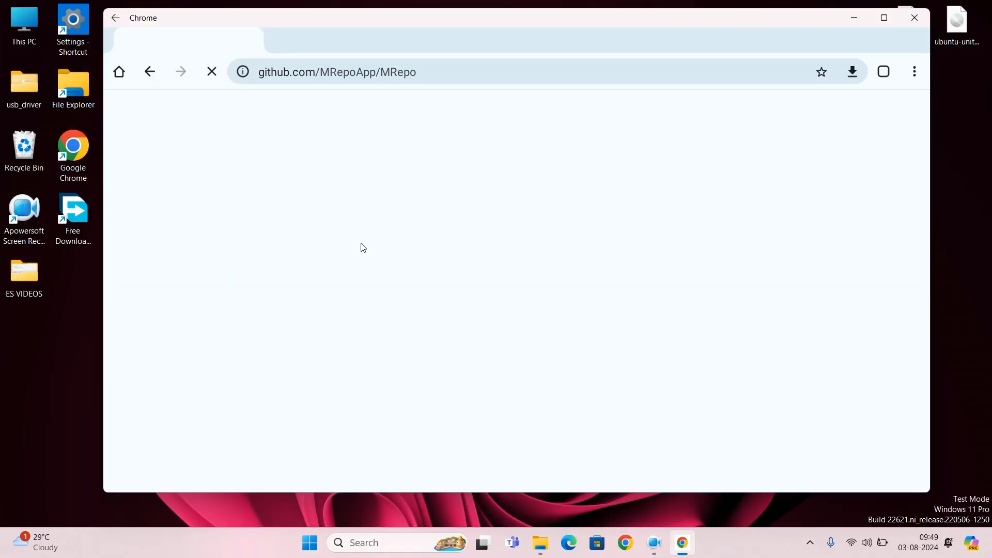
click(647, 378)
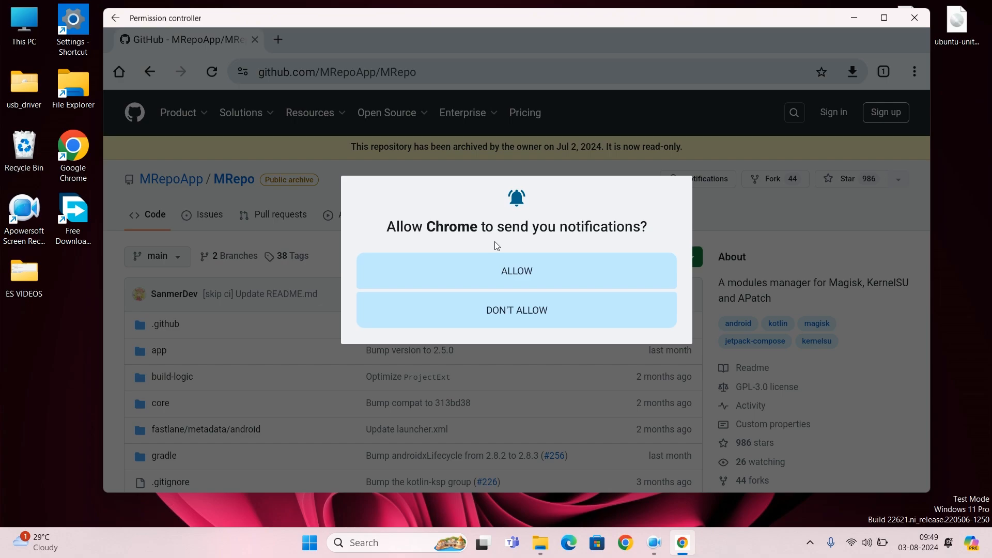
click(515, 275)
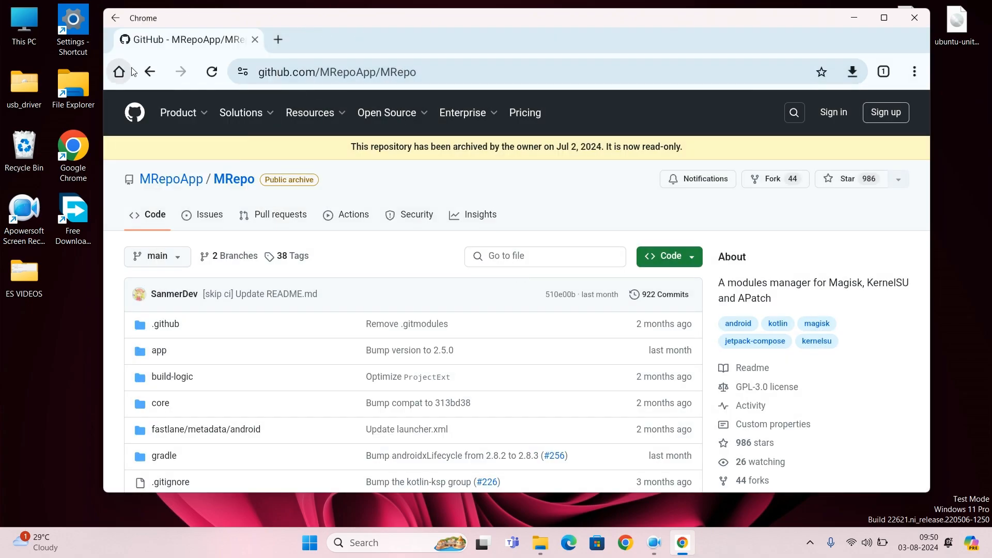
Step: Search for the IzzyOnDroid Magisk repo, open apt.izzysoft.de/magisk and scroll its module list
click(150, 72)
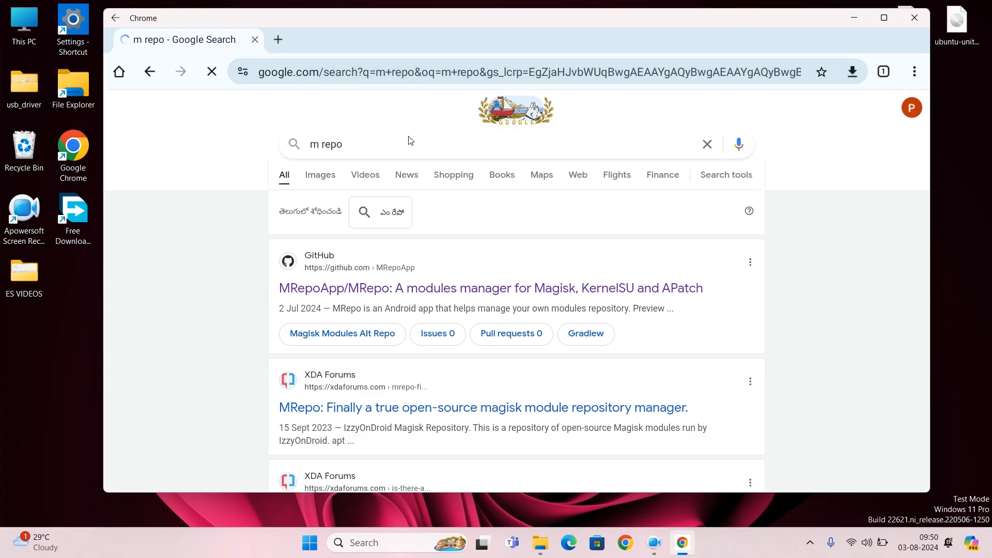
click(411, 140)
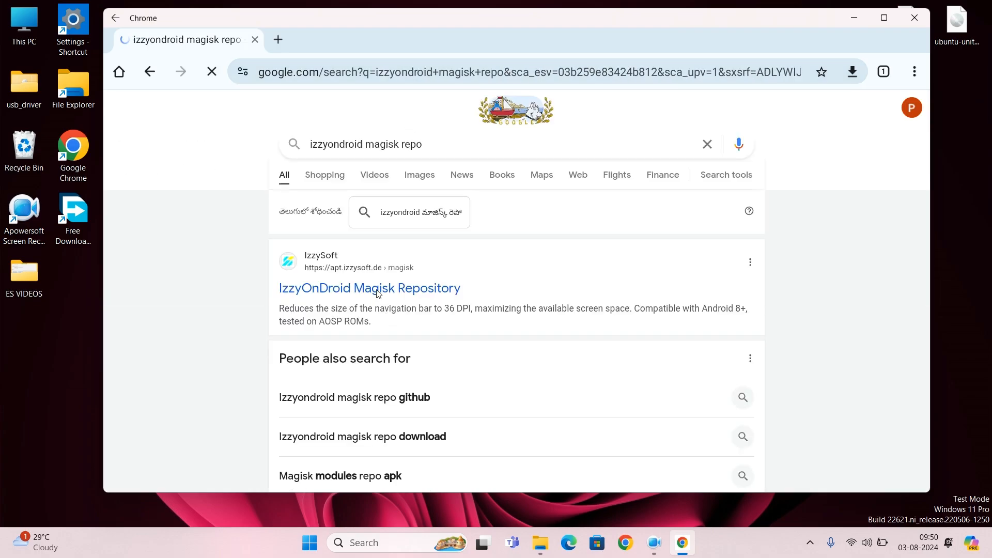
click(379, 294)
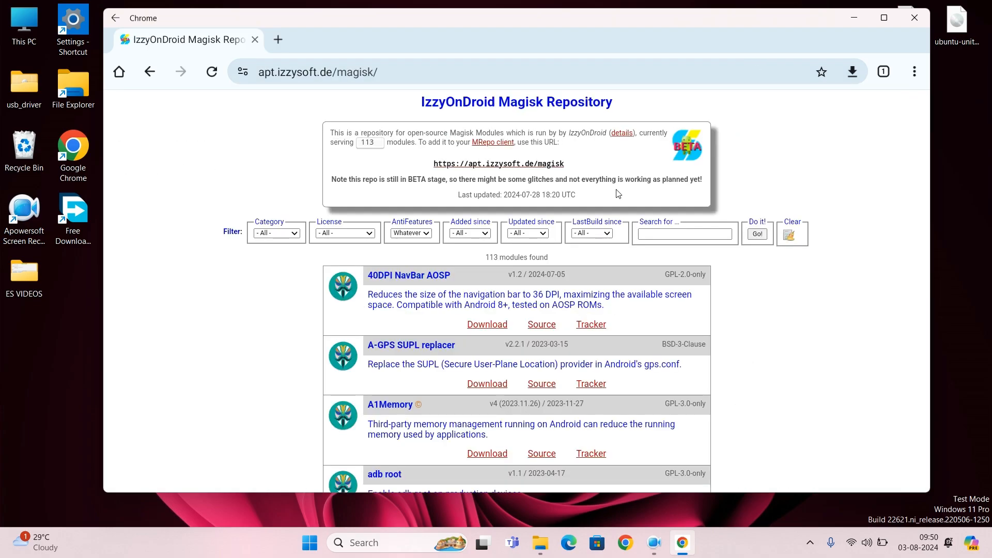
scroll(520, 243, down, 10)
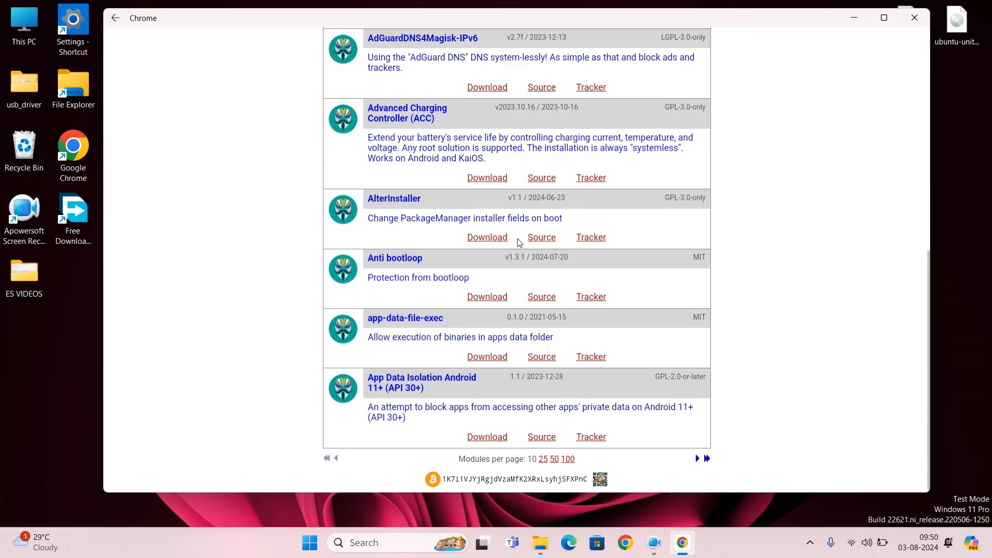
scroll(475, 310, up, 6)
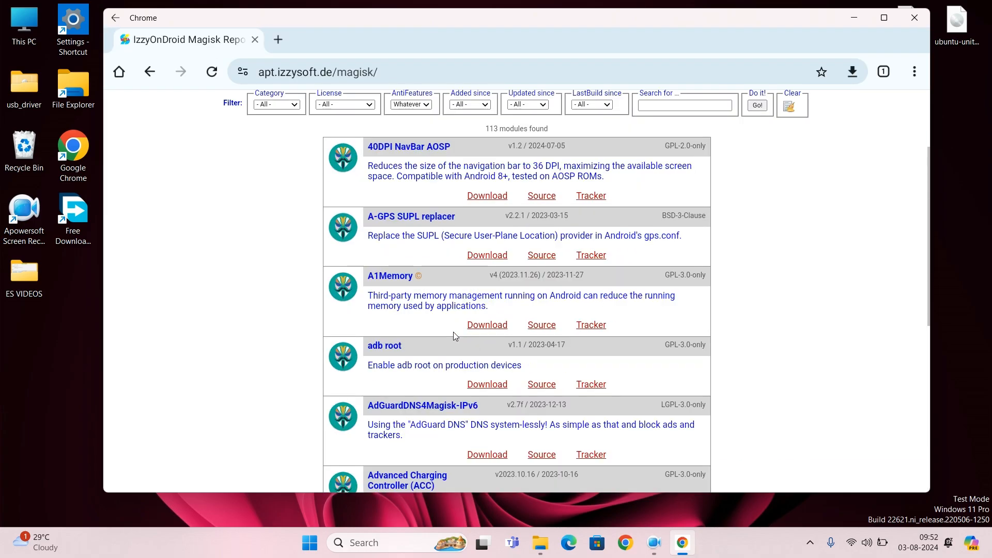
scroll(454, 331, up, 2)
scroll(455, 331, down, 5)
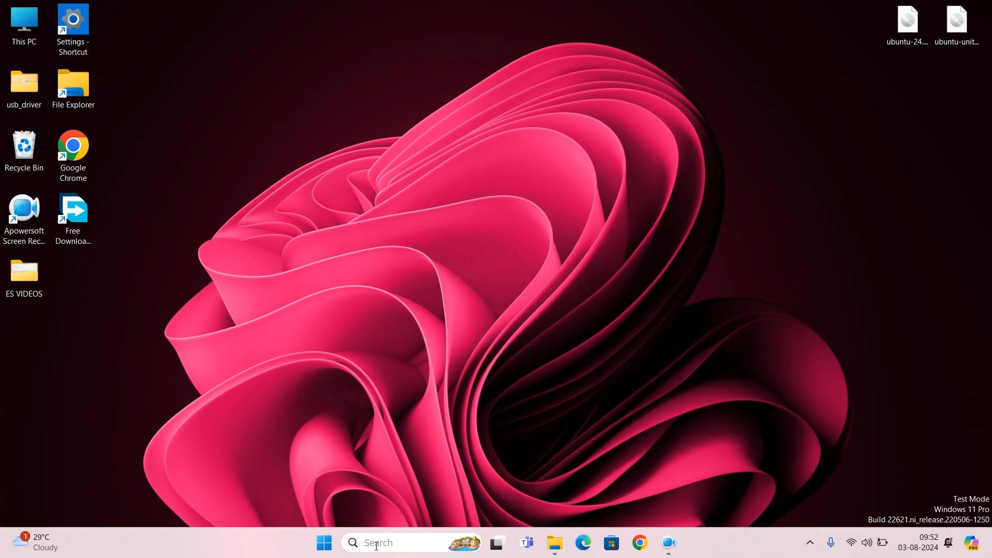
Step: Launch Magisk by searching 'magisk' in Windows search
click(375, 543)
text(magisk)
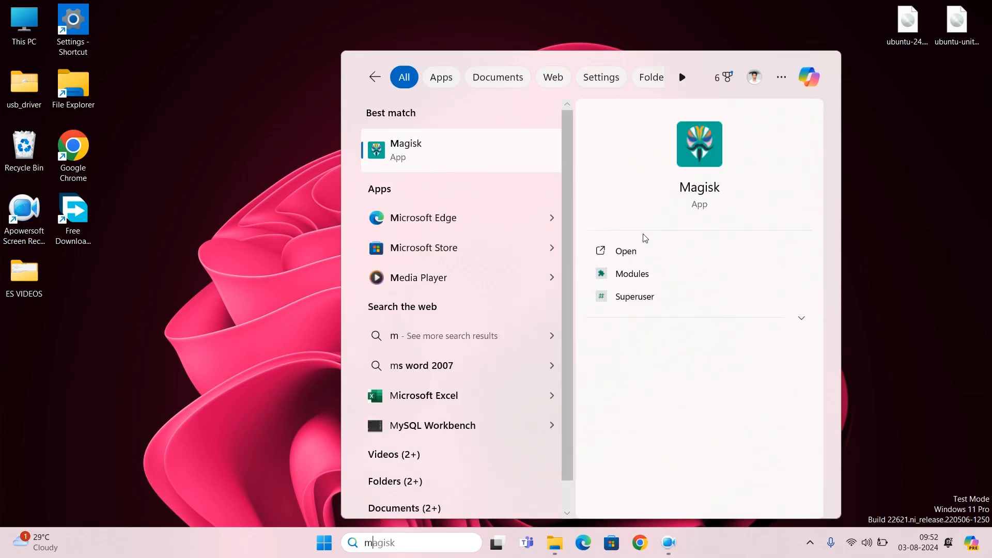
click(647, 250)
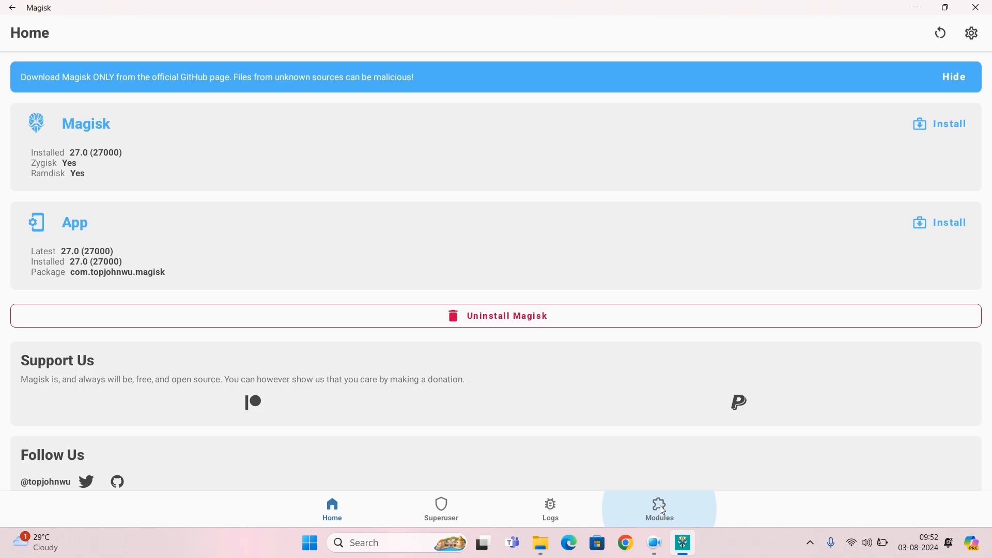
Step: Install the ACC module from v2023.10.16_202310160.zip under Modules and reboot
click(661, 509)
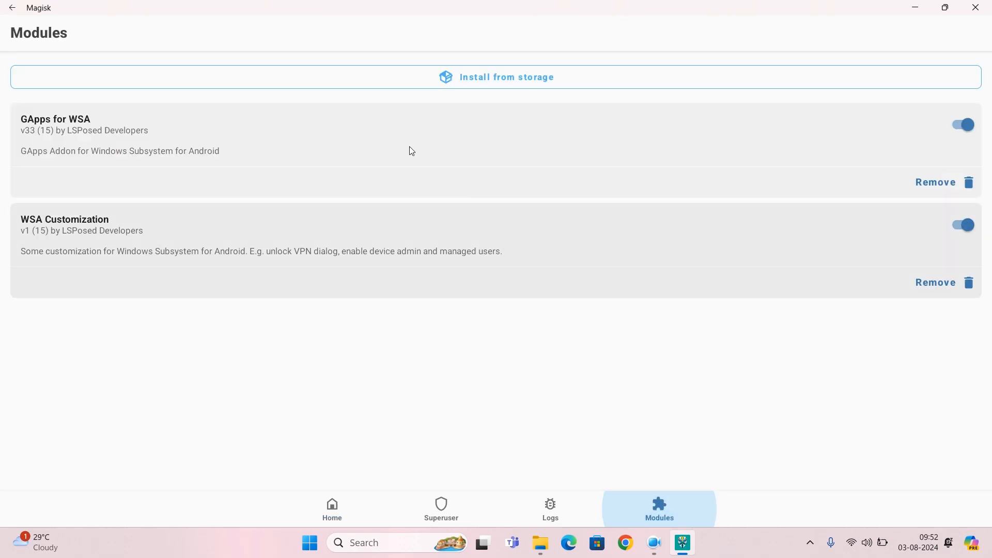
click(434, 77)
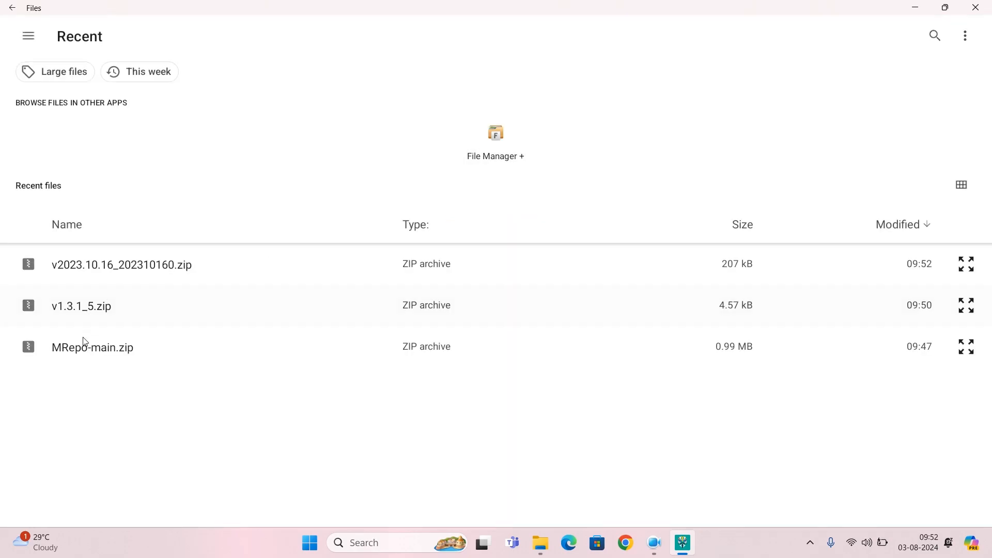
click(100, 267)
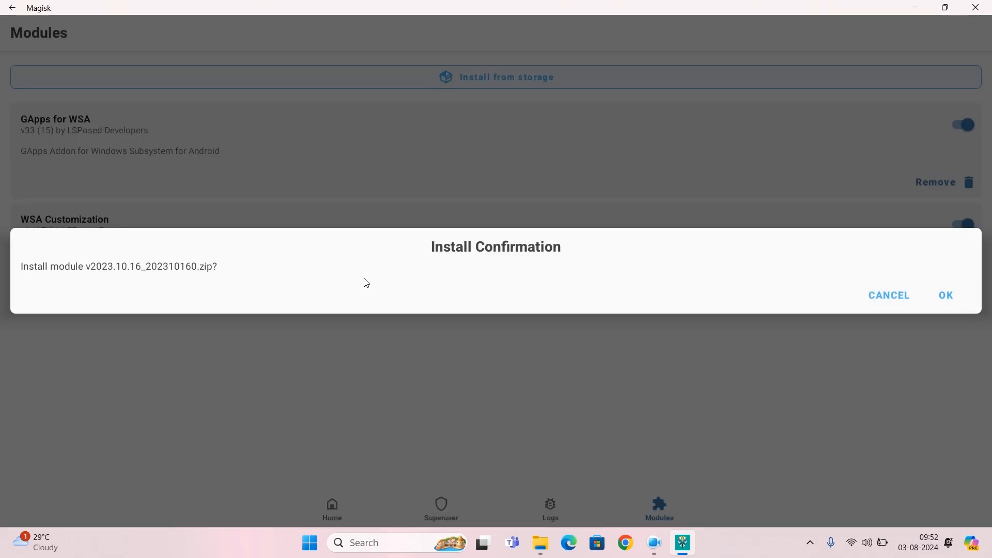
click(947, 297)
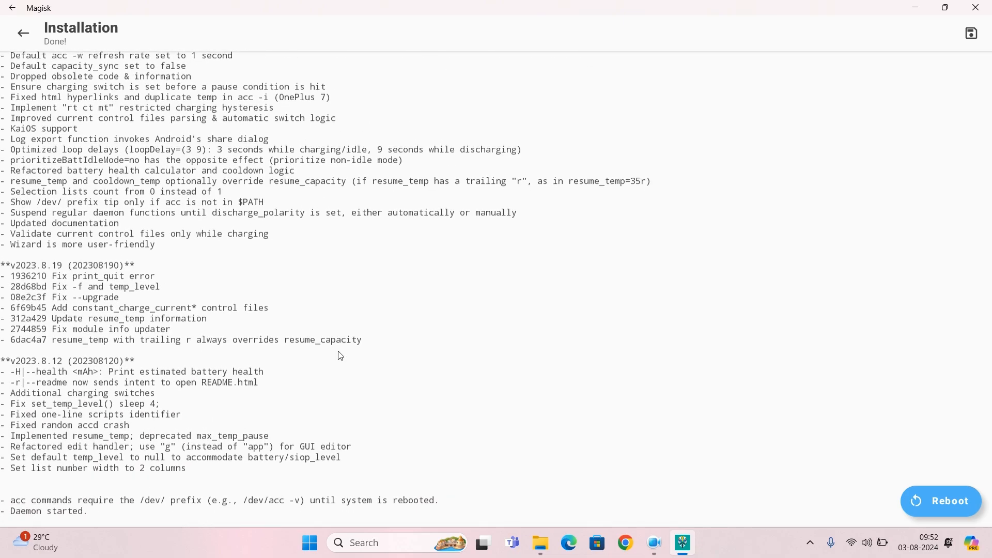
scroll(341, 357, up, 10)
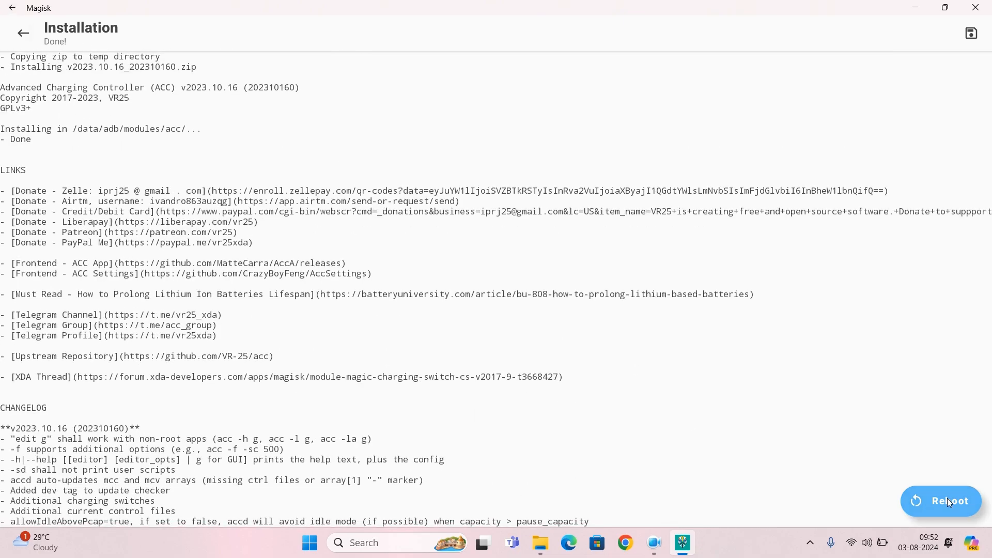
click(947, 499)
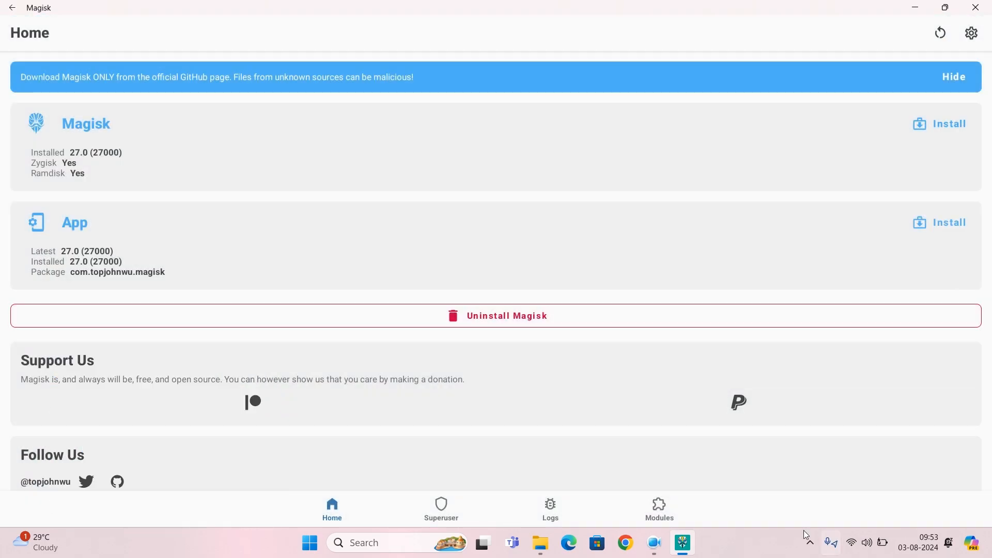
Step: Confirm ACC, Anti bootloop and both WSA modules are enabled, then close Magisk
click(661, 507)
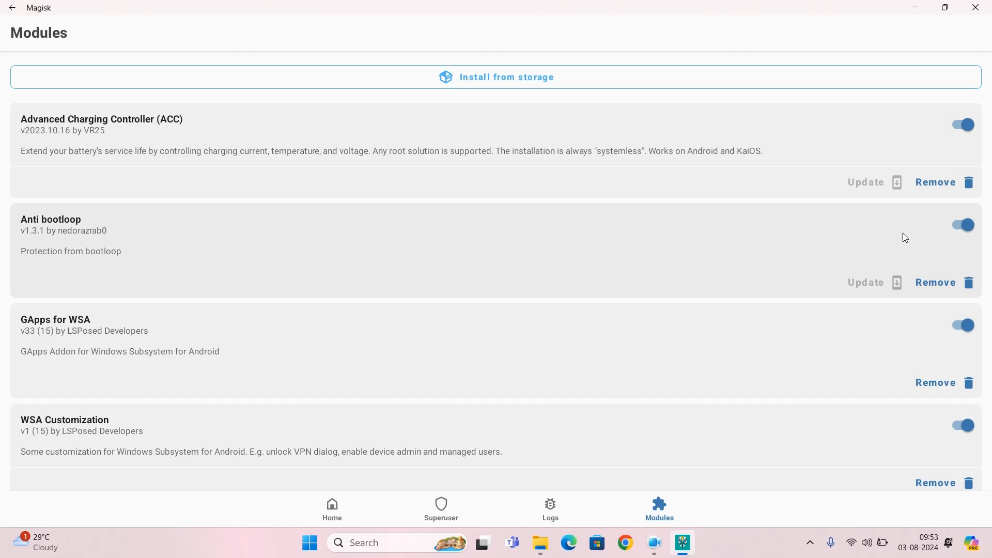
scroll(750, 254, down, 1)
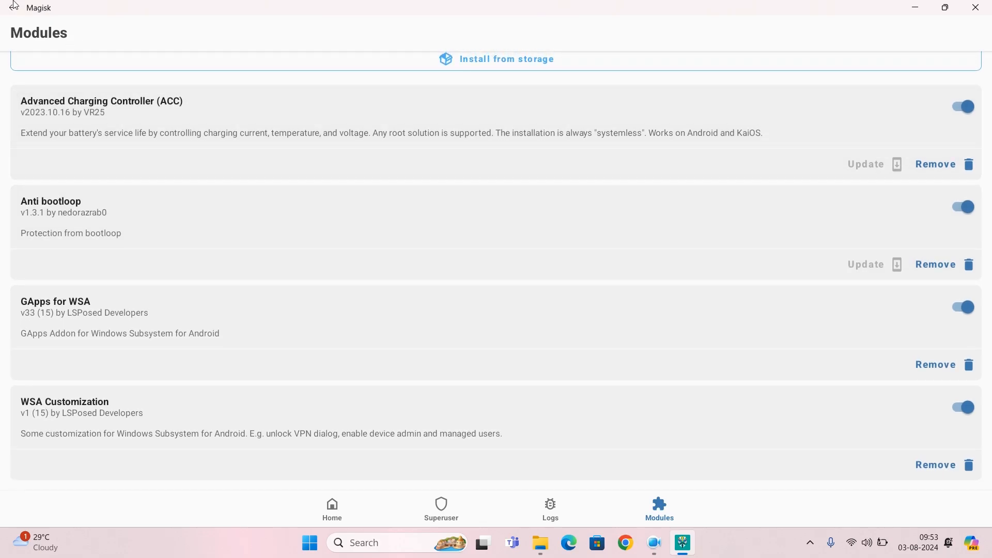
click(17, 13)
click(17, 13)
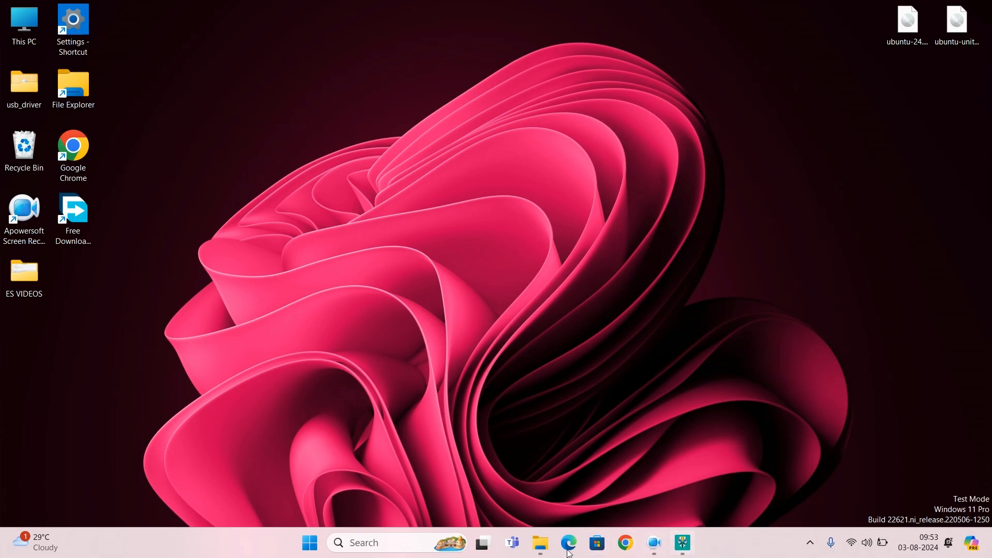
Step: Launch the Play Store from a Windows search for 'pl'
click(374, 541)
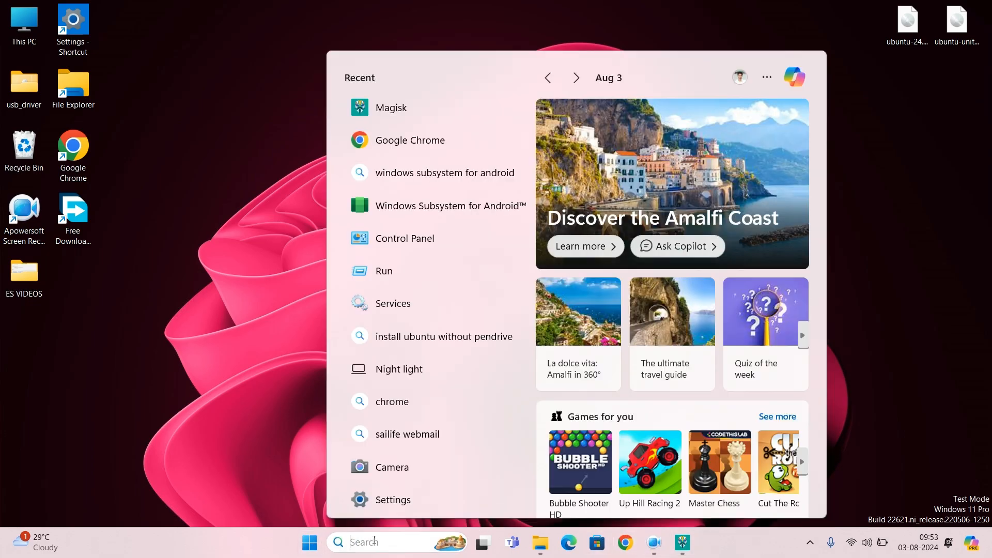
text(pl)
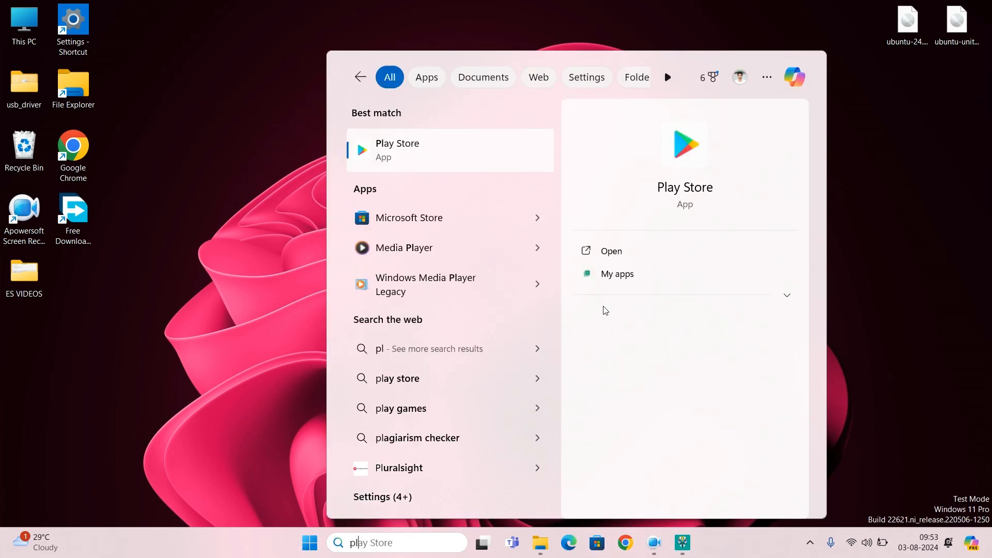
click(602, 252)
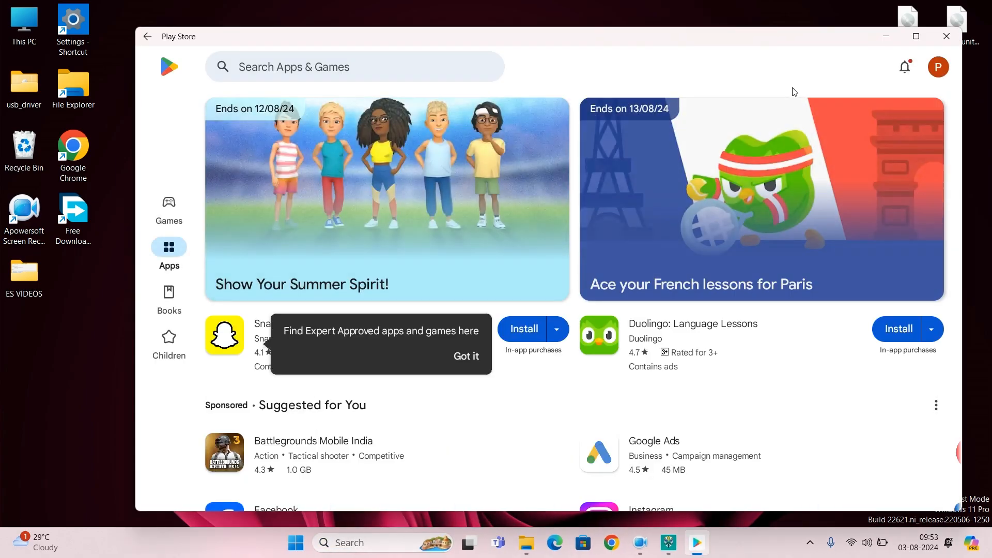
Step: Scroll through the Play Store Apps top charts and Communication picks, then close the store
scroll(398, 305, down, 15)
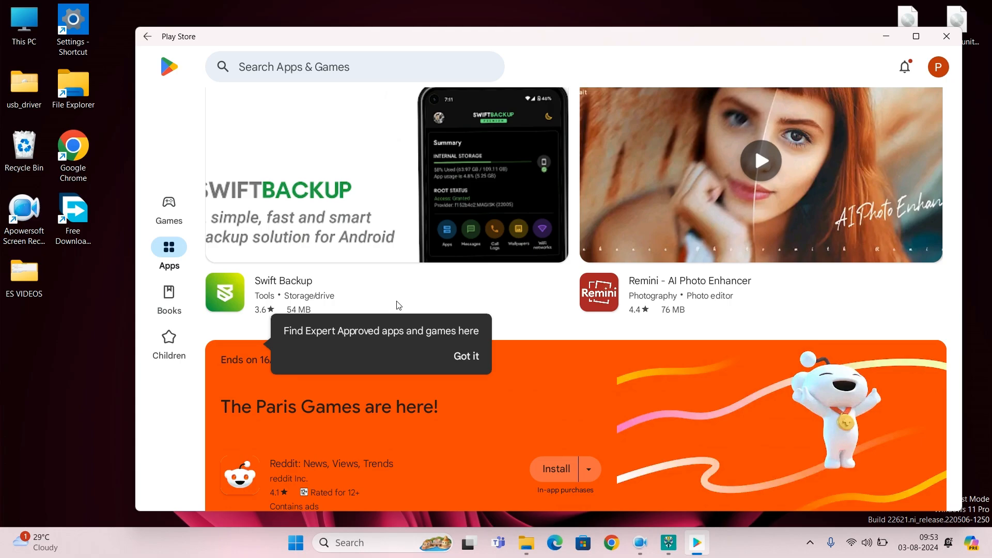
scroll(398, 309, down, 4)
scroll(394, 318, up, 1)
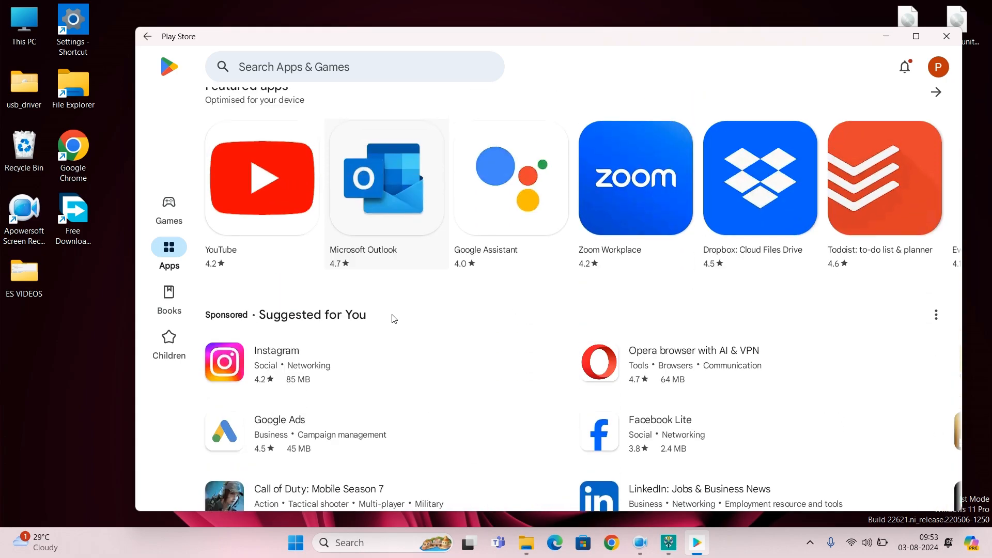
scroll(394, 319, down, 10)
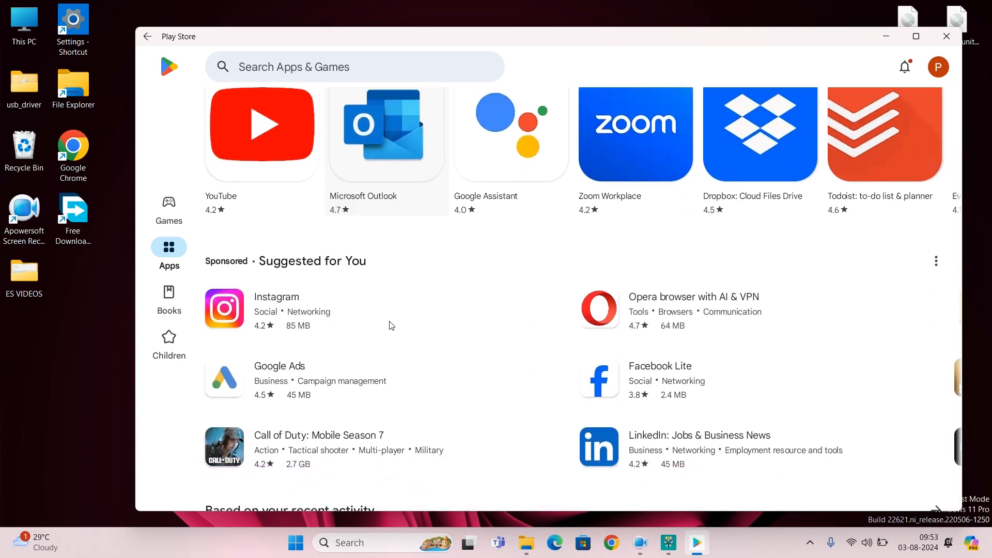
scroll(394, 324, down, 4)
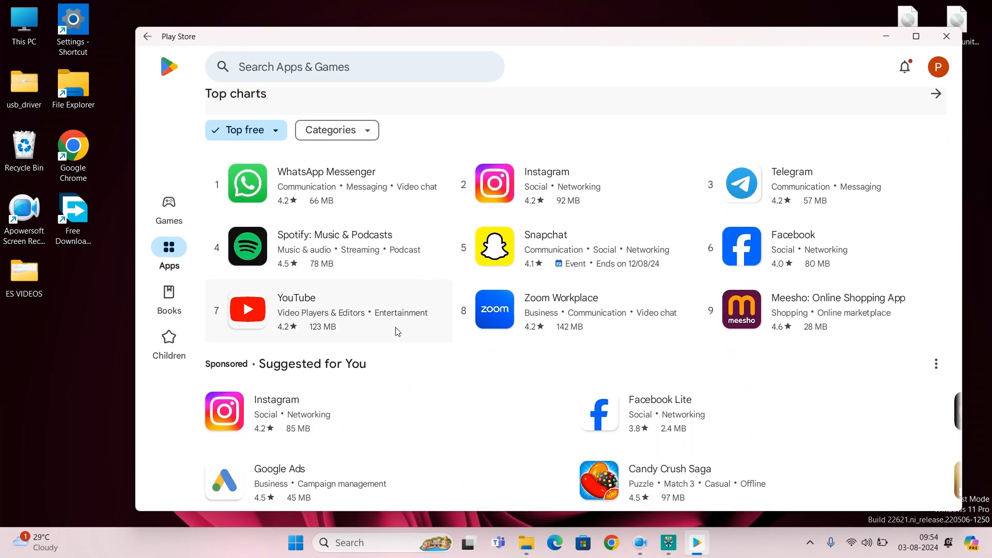
scroll(443, 321, down, 7)
scroll(447, 310, down, 15)
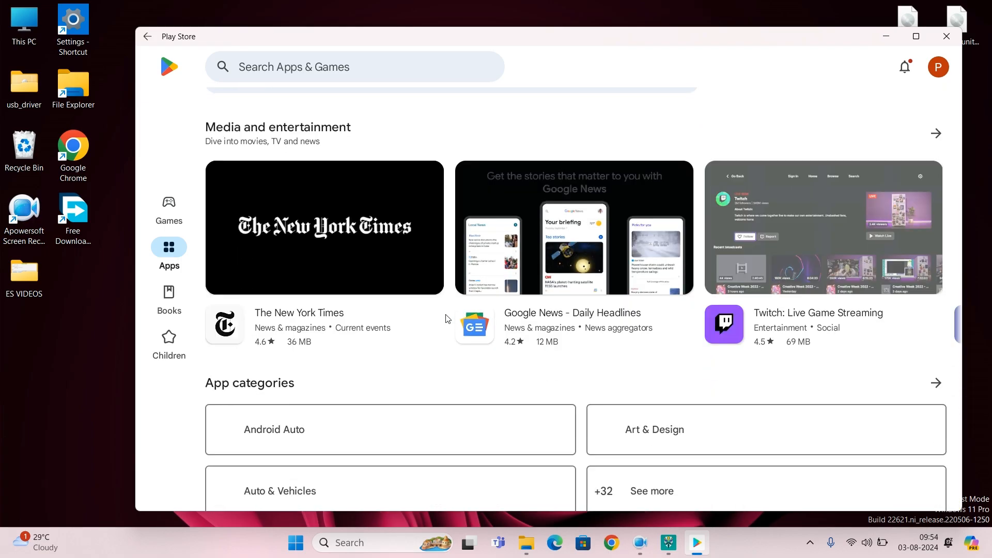
scroll(448, 320, up, 1)
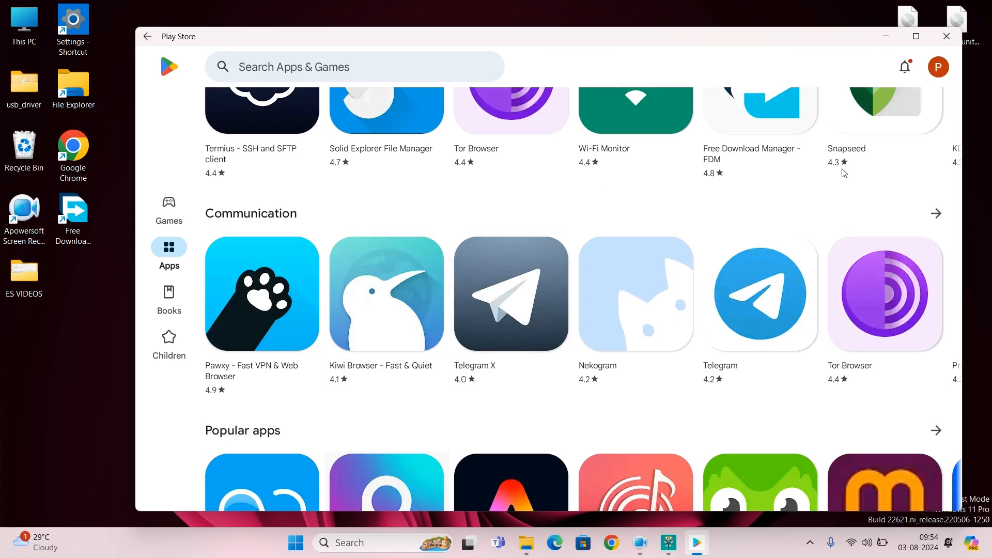
click(946, 35)
Step: Search Windows for 'wind' to look for Windows Subsystem for Android, then dismiss the search
click(374, 543)
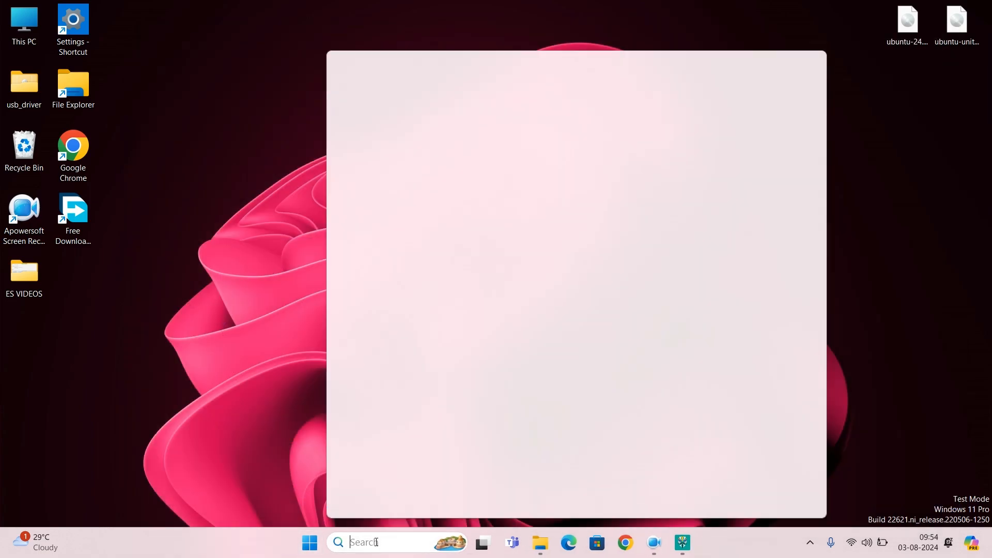
text(wind)
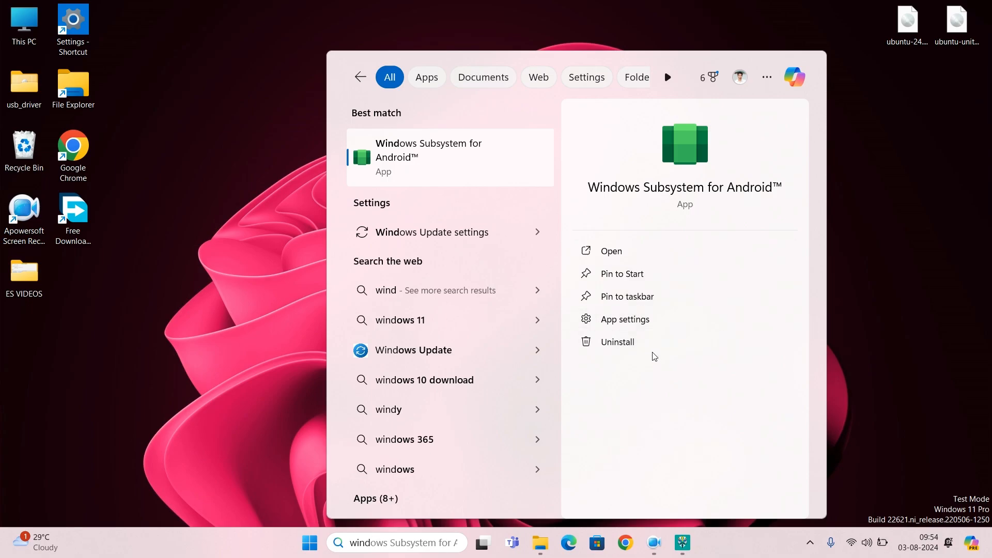
key(Escape)
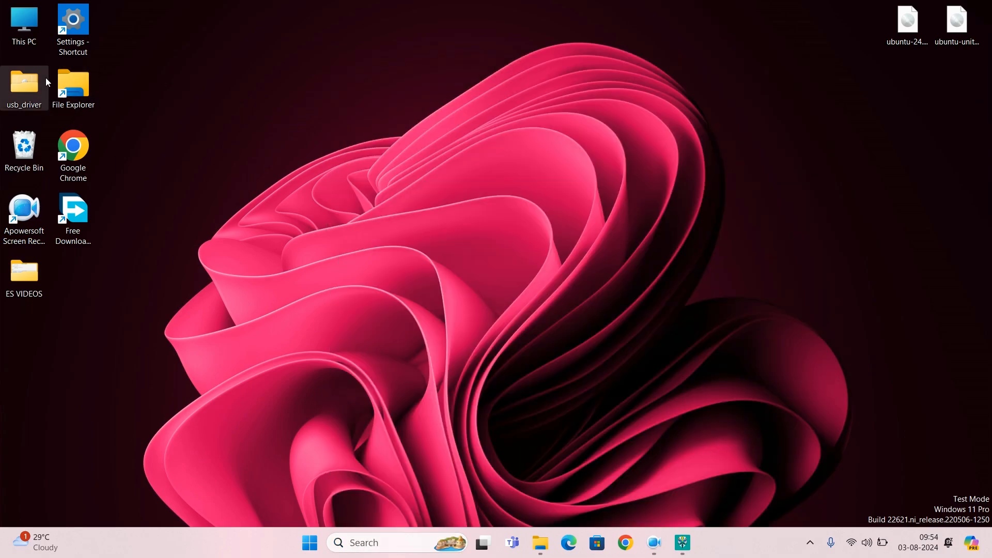
Step: Check the WSA_2311.40000.5.0_x64 files in File Explorer's Downloads, then bring up Windows search with recent apps
double_click(73, 85)
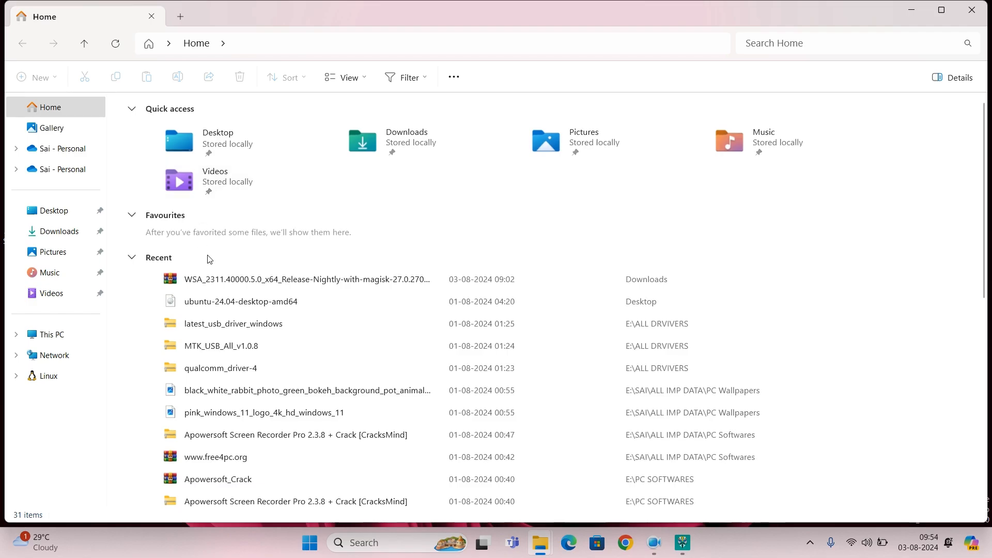
click(71, 230)
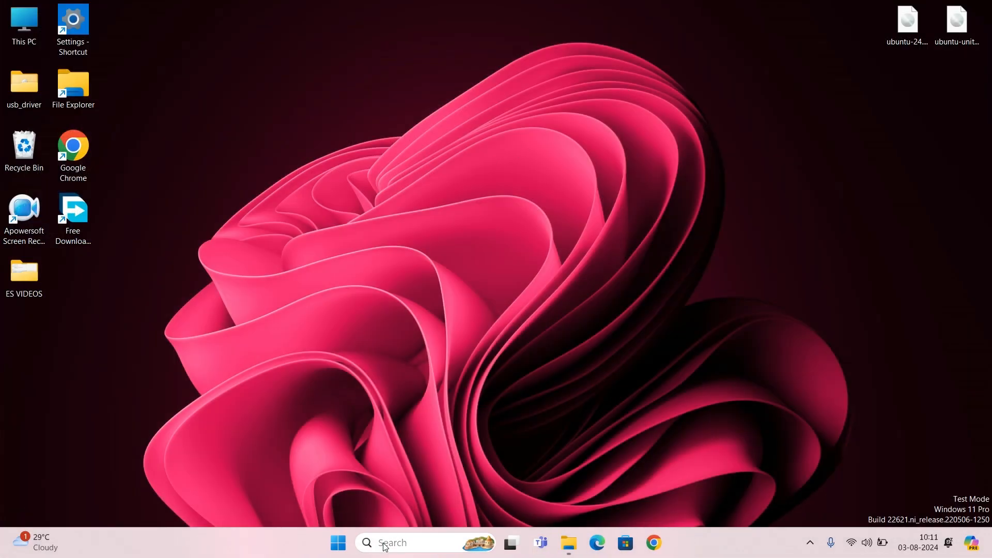
click(384, 544)
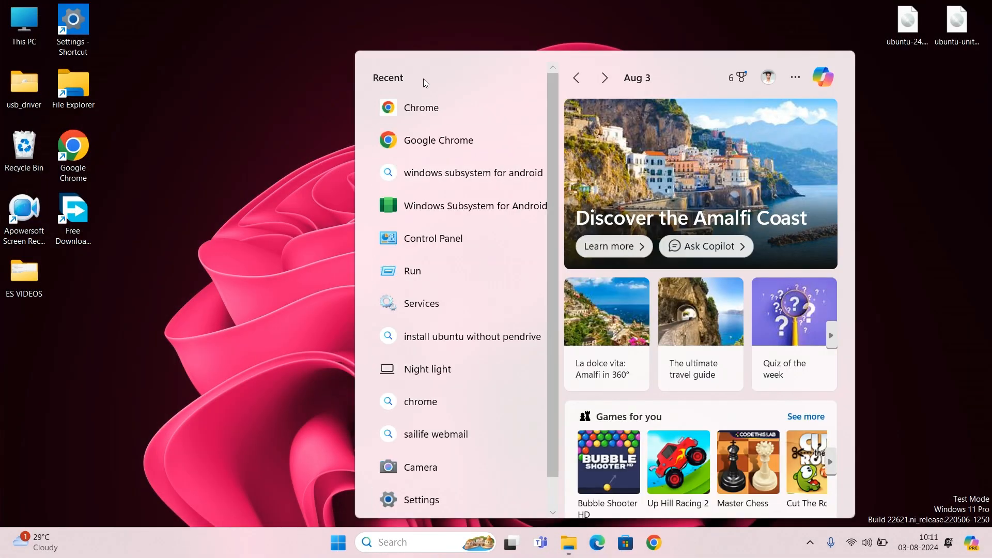
Step: Reopen Chrome and return from the Google results to the SELinuxModeChanger F-Droid page
click(423, 106)
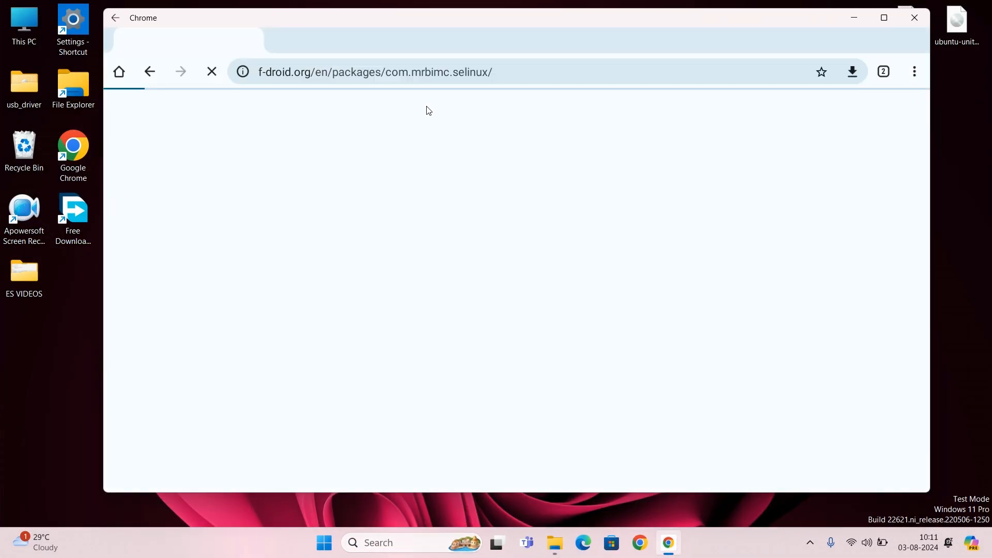
scroll(605, 137, up, 4)
scroll(137, 91, up, 5)
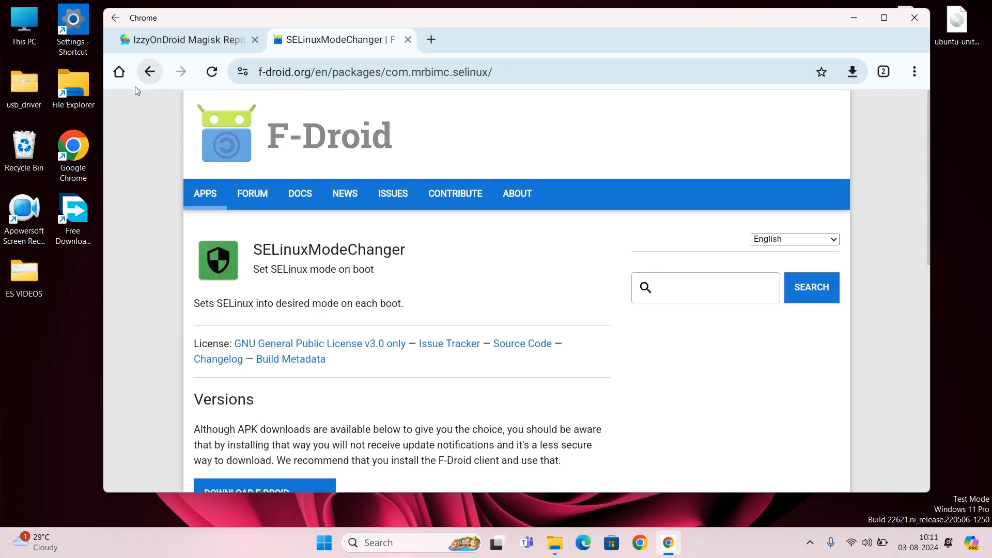
click(150, 72)
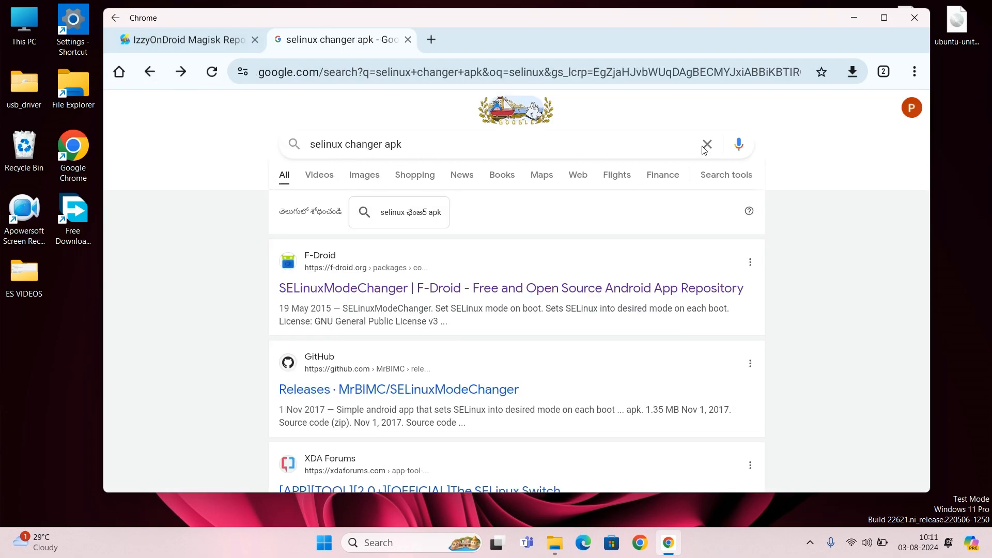
scroll(579, 238, down, 2)
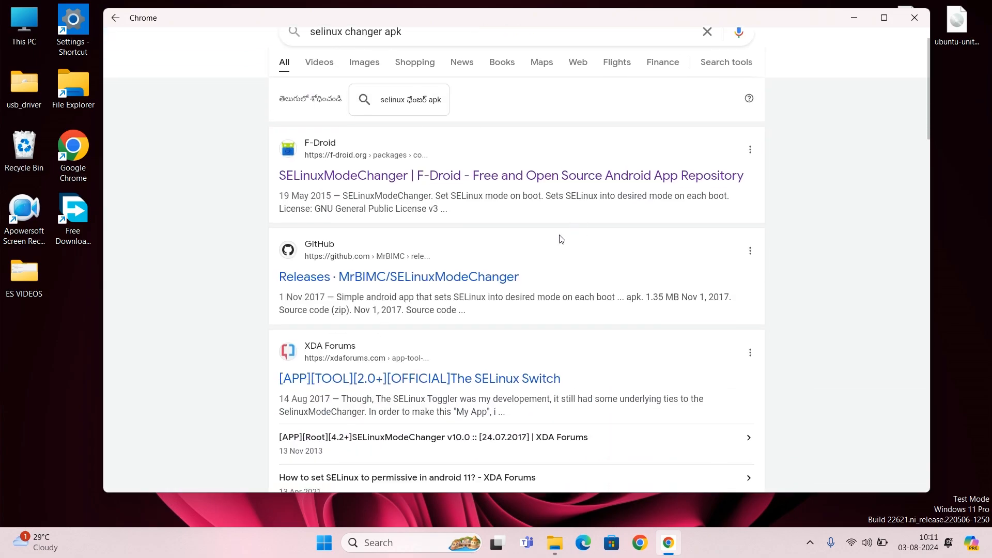
click(553, 170)
Step: Download the newest 1.4 MiB SELinuxModeChanger APK, dismiss the download-again prompt, and close Chrome
scroll(455, 305, down, 10)
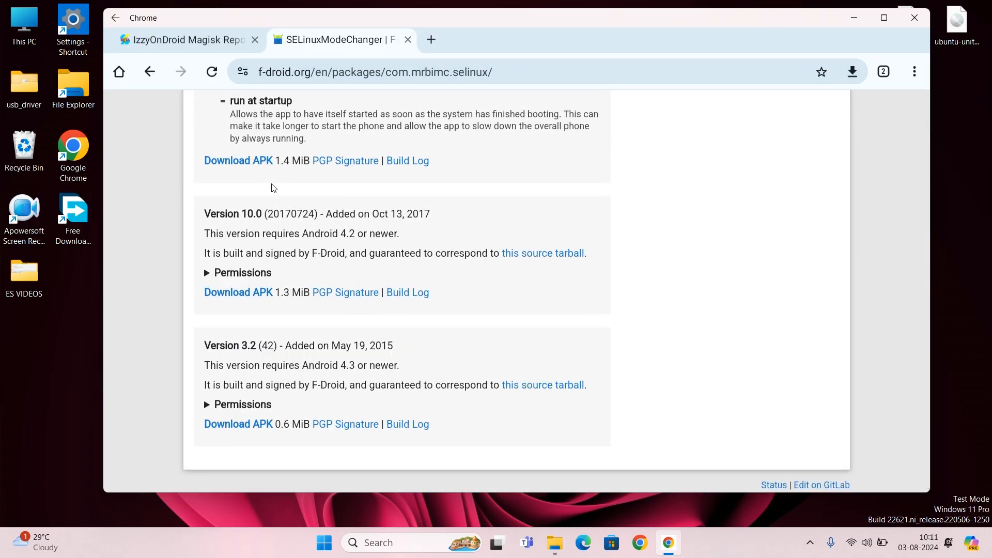
click(259, 161)
click(572, 336)
click(431, 39)
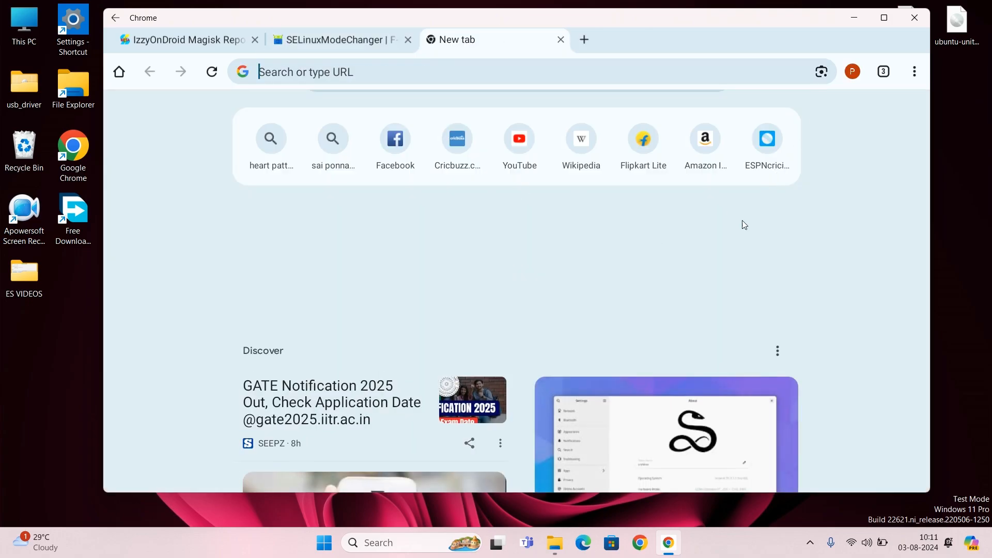
click(916, 18)
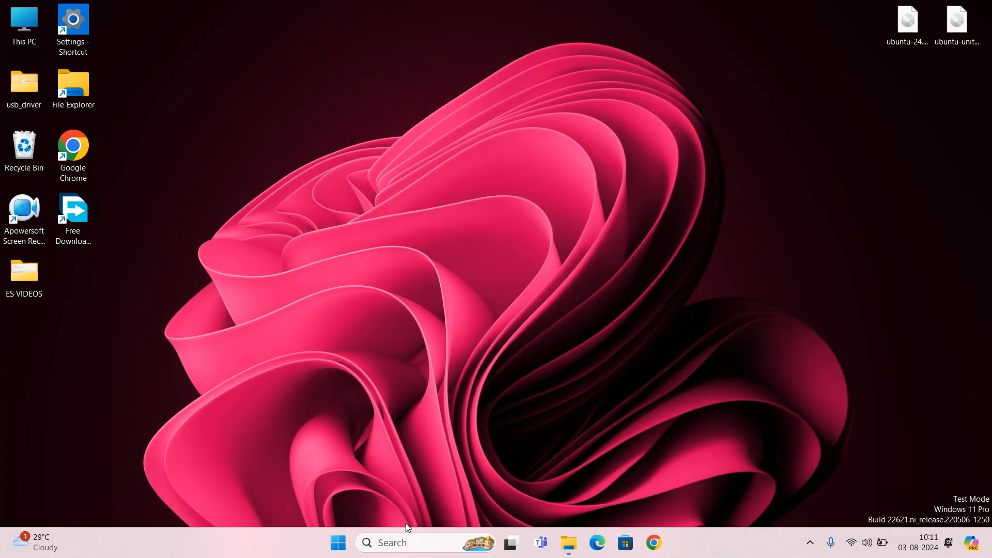
Step: Install the SELinuxModeChanger APK from Downloads using File Manager +
click(393, 542)
click(338, 542)
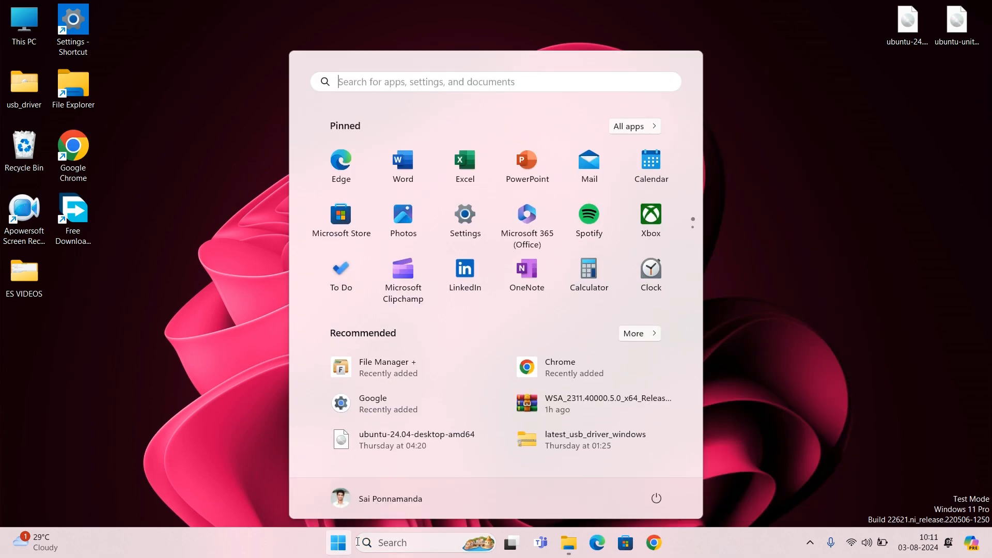
click(398, 370)
click(357, 166)
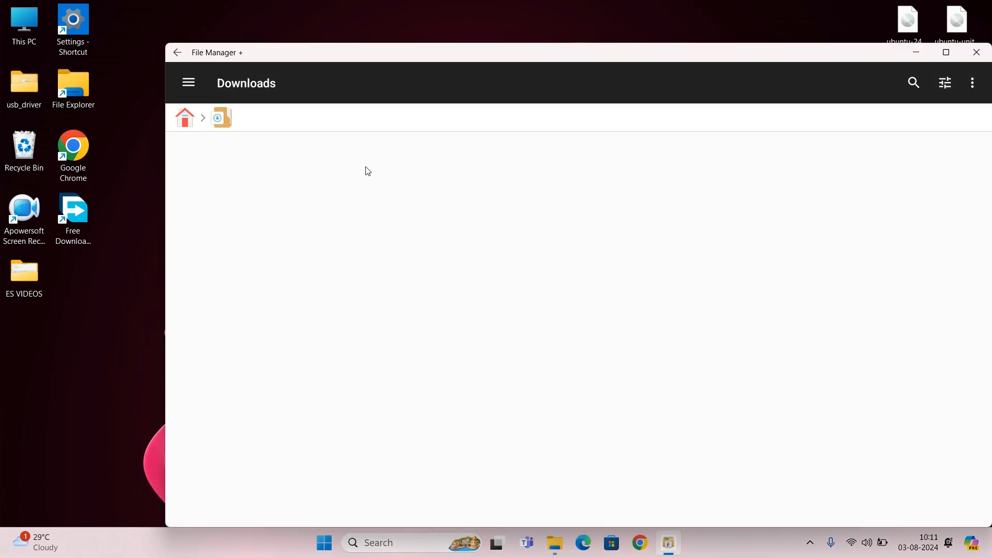
click(414, 159)
click(956, 160)
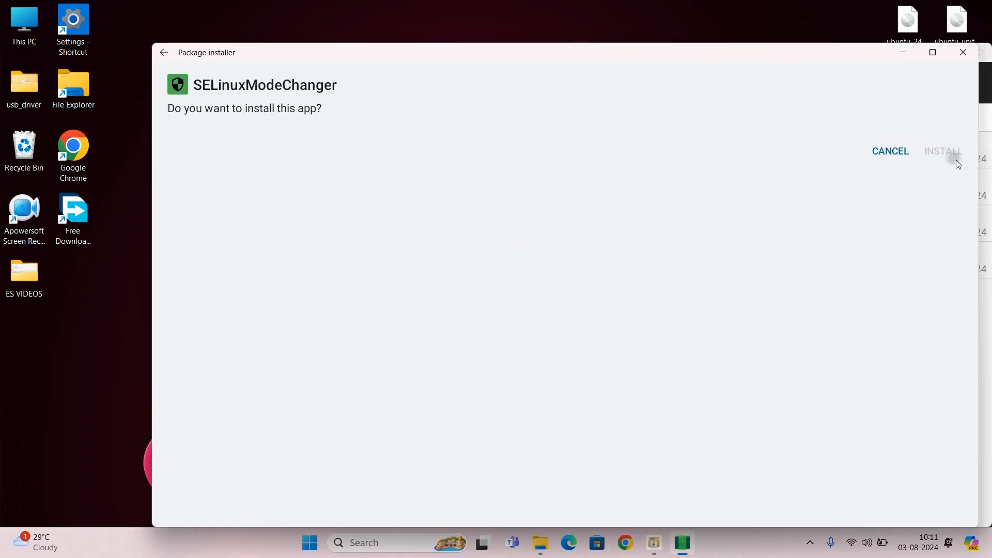
Step: Launch SELinuxModeChanger, grant both Magisk root requests, then close it and File Manager +
click(954, 152)
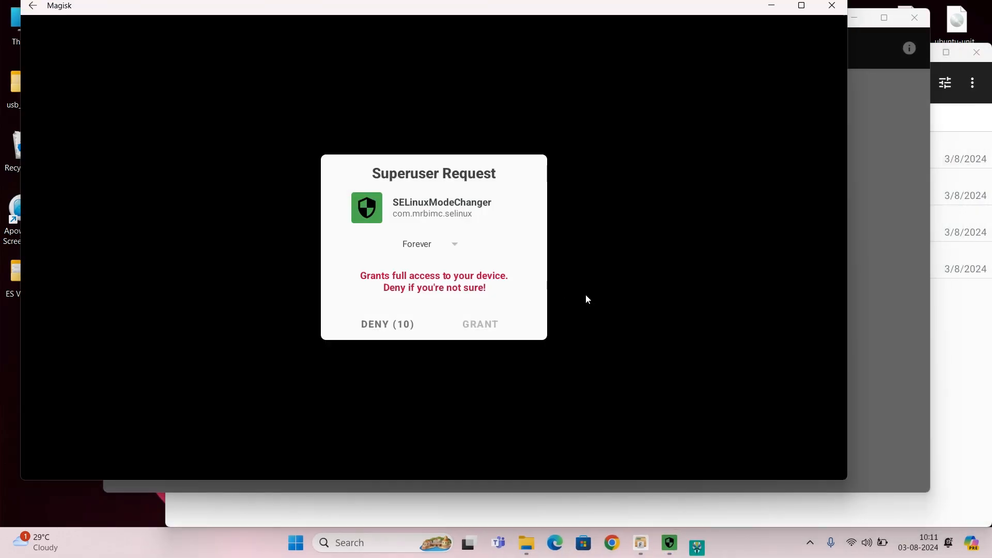
click(498, 324)
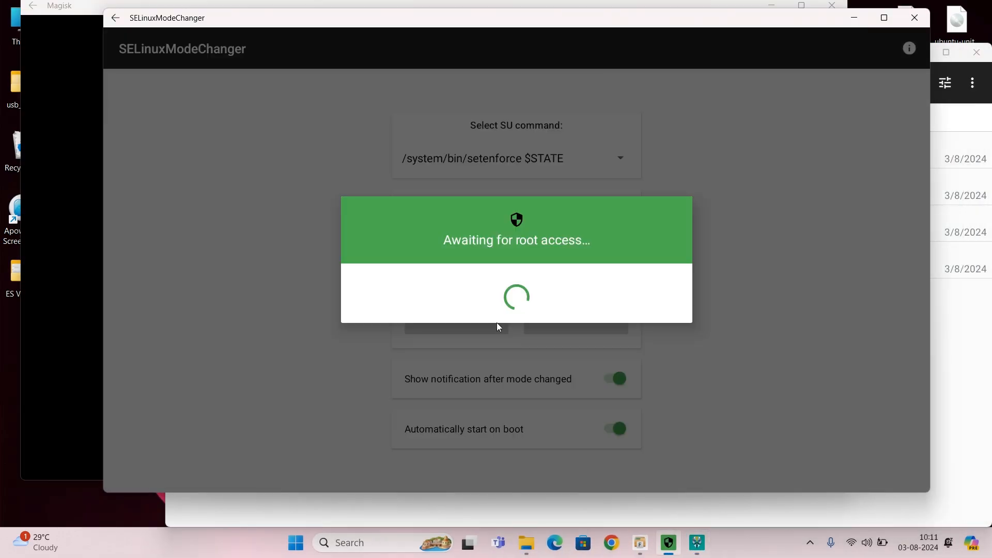
click(541, 362)
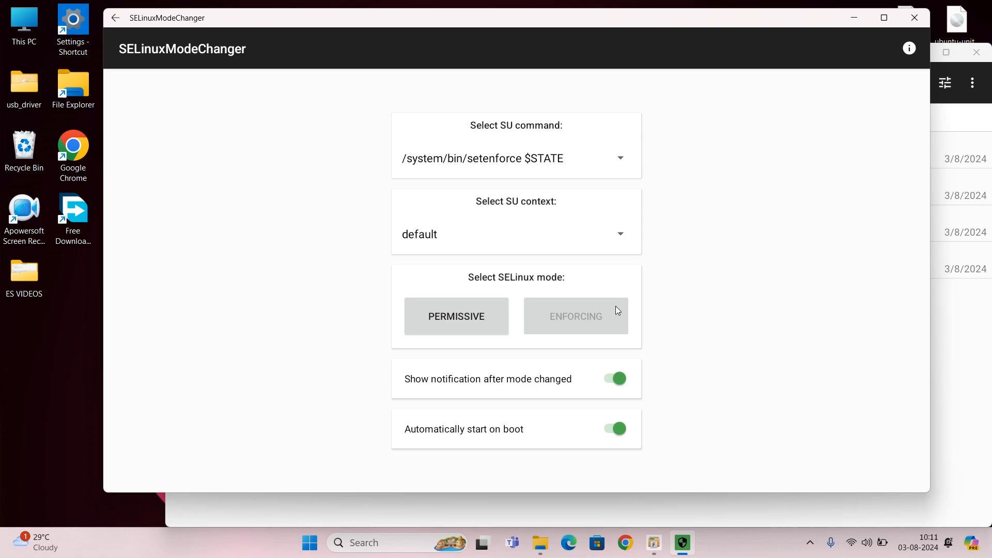
click(116, 19)
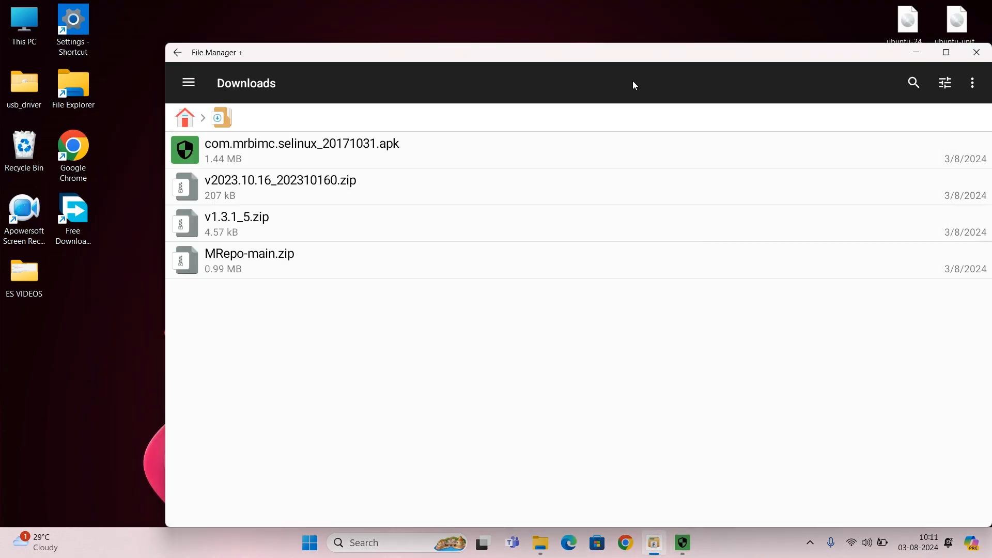
click(977, 53)
Step: Reopen SELinuxModeChanger from recent apps to check its SELinux mode options, then close it
click(405, 544)
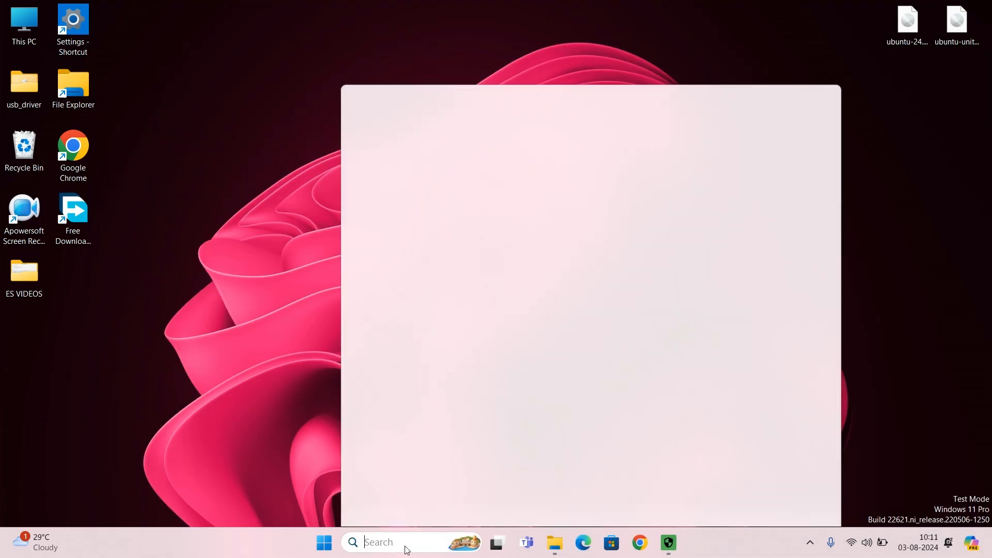
click(463, 109)
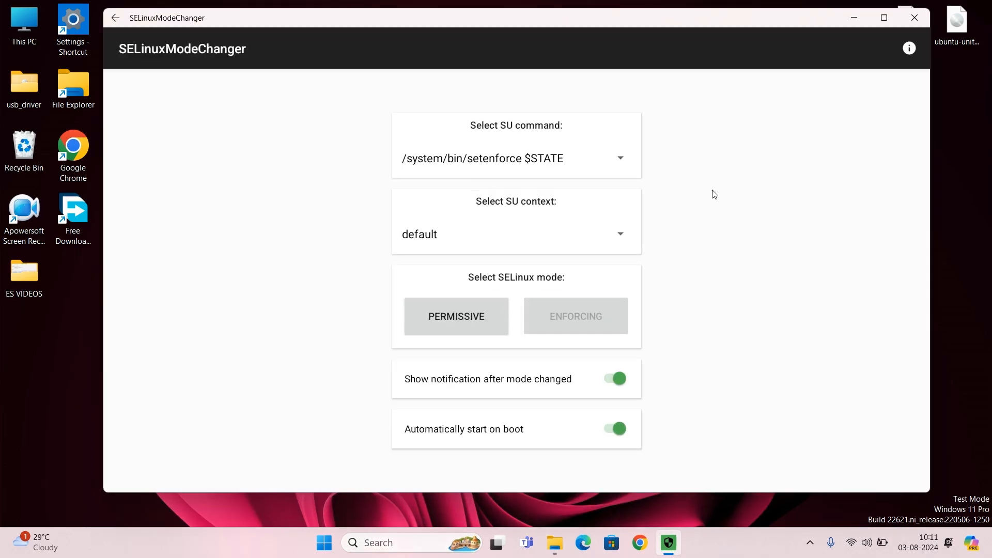
click(914, 17)
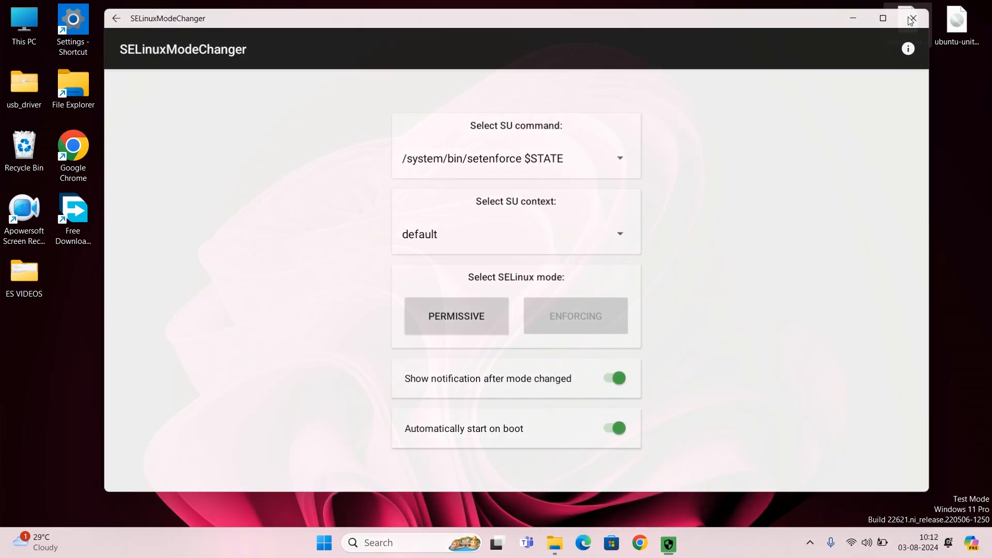
Step: Open File Manager + on Main storage's Download folder holding the SELinuxModeChanger APK
key(super)
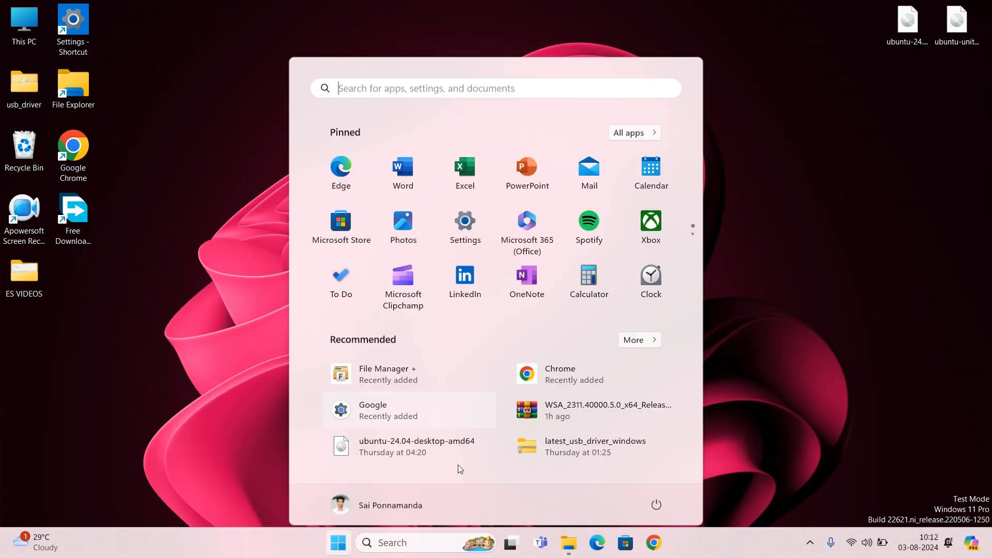
click(600, 309)
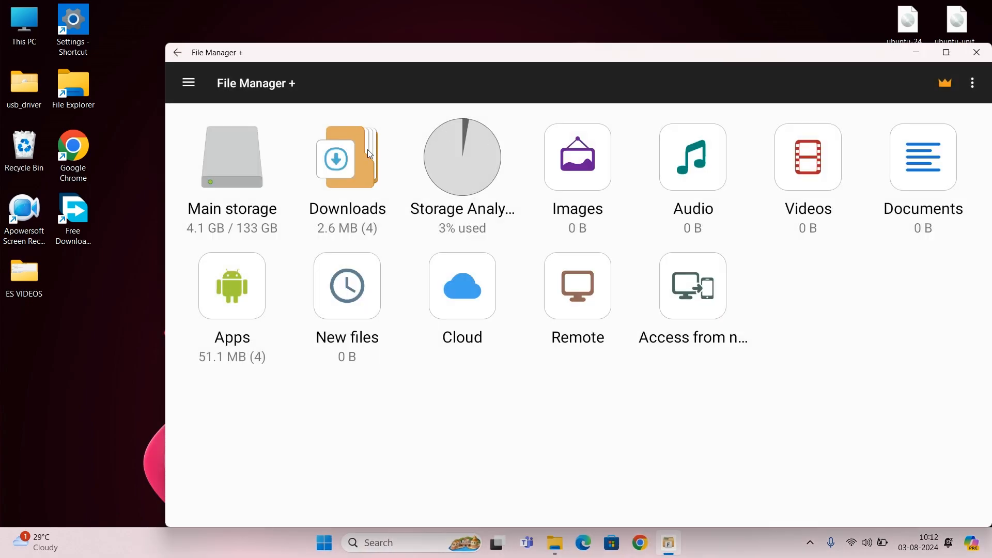
click(264, 200)
click(321, 333)
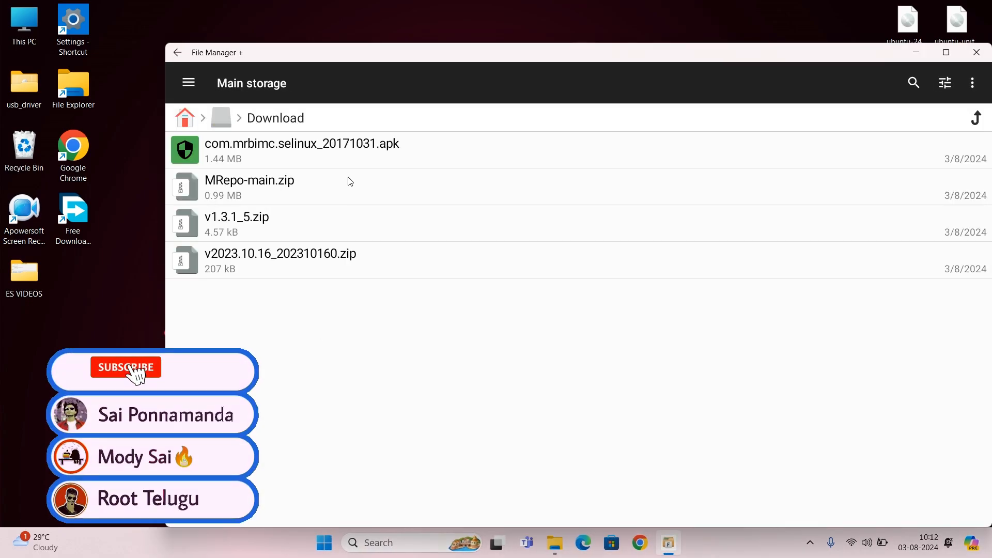